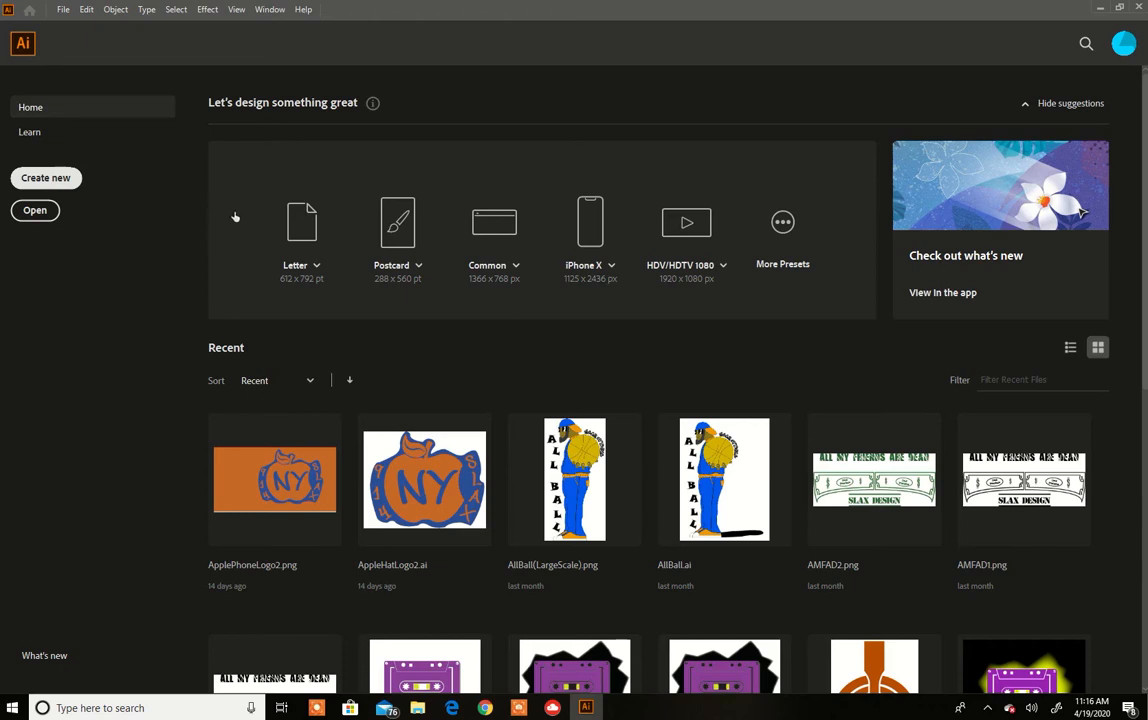
Start a new document with points as the unit, a width of 4800 pt and a height of 3600 pt
{"action": "left_click", "coordinate": [49, 181]}
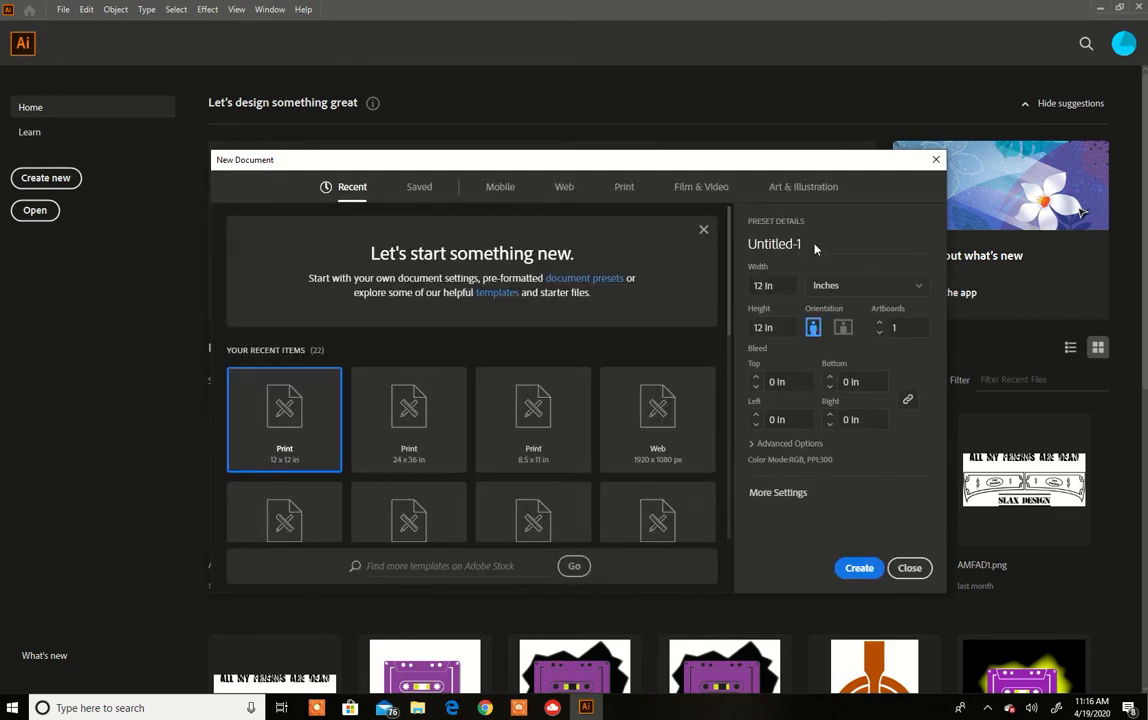
{"action": "left_click", "coordinate": [851, 291]}
{"action": "left_click", "coordinate": [827, 309]}
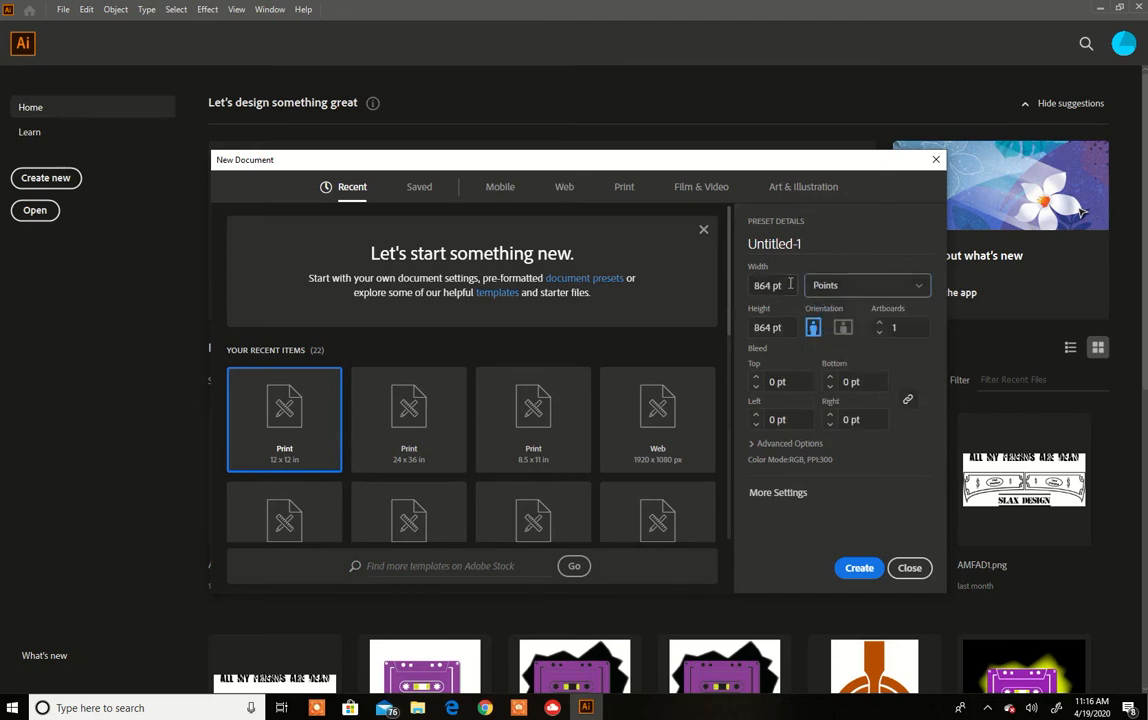
{"action": "left_click", "coordinate": [789, 285]}
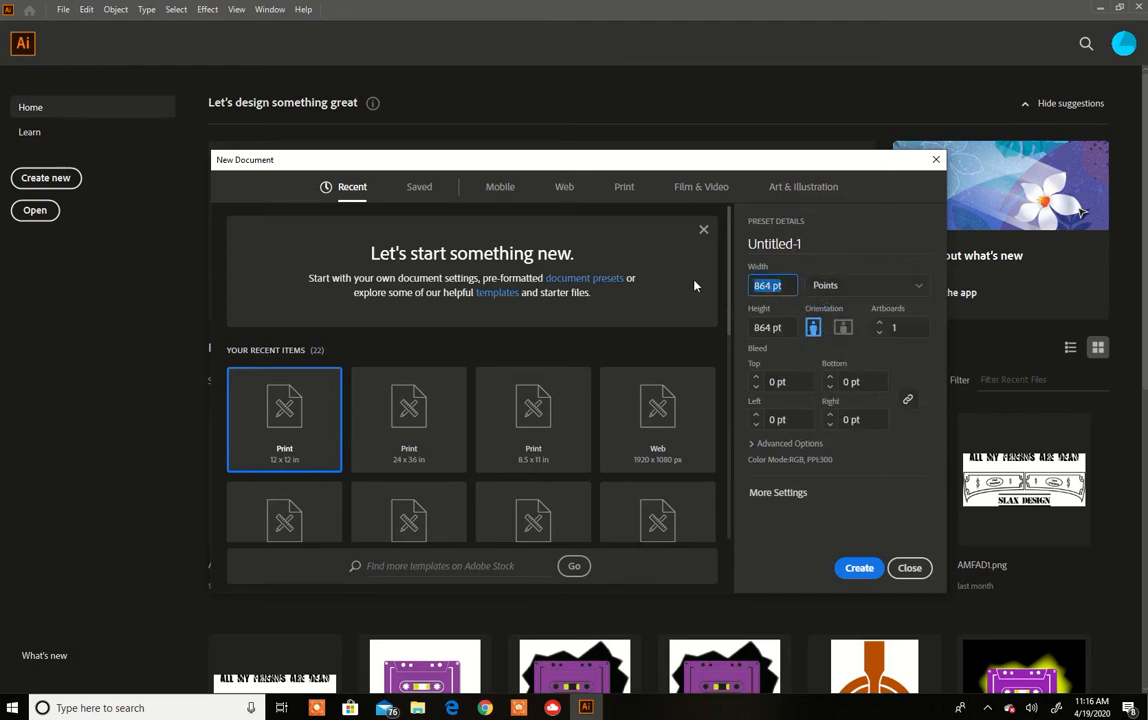
{"action": "type", "text": "48000"}
{"action": "key", "text": "BackSpace"}
{"action": "left_click", "coordinate": [790, 329]}
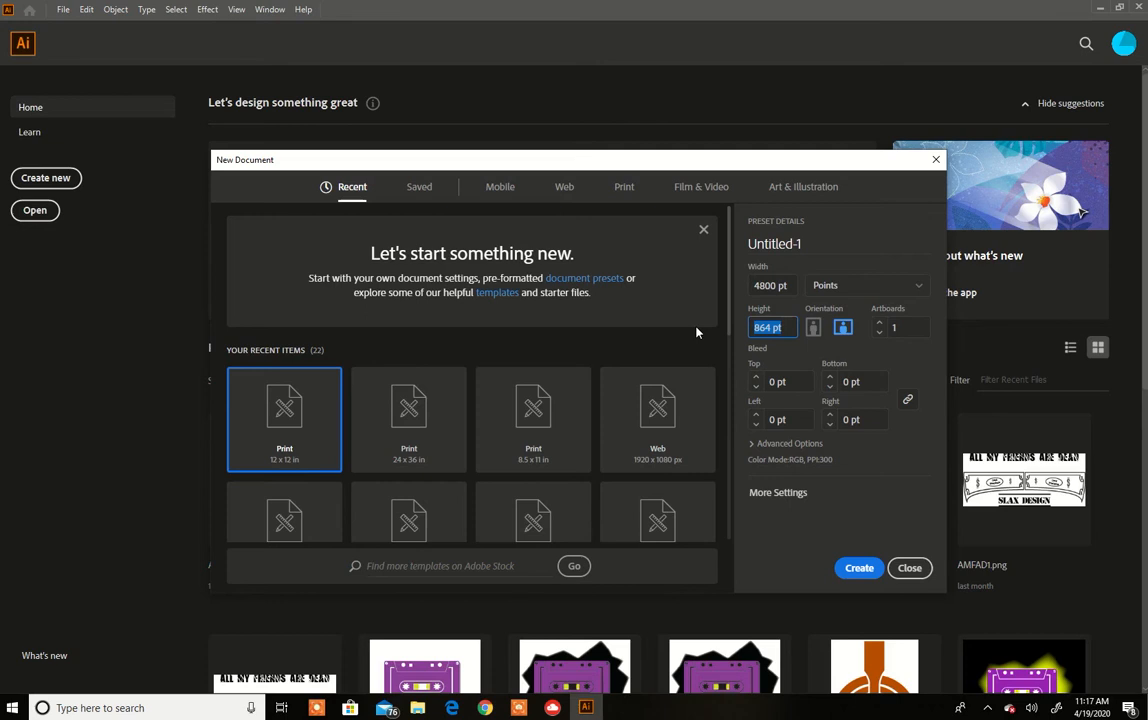
{"action": "type", "text": "3600"}
Set the new document's color mode to CMYK Color in the advanced options and create the document
{"action": "left_click", "coordinate": [765, 445]}
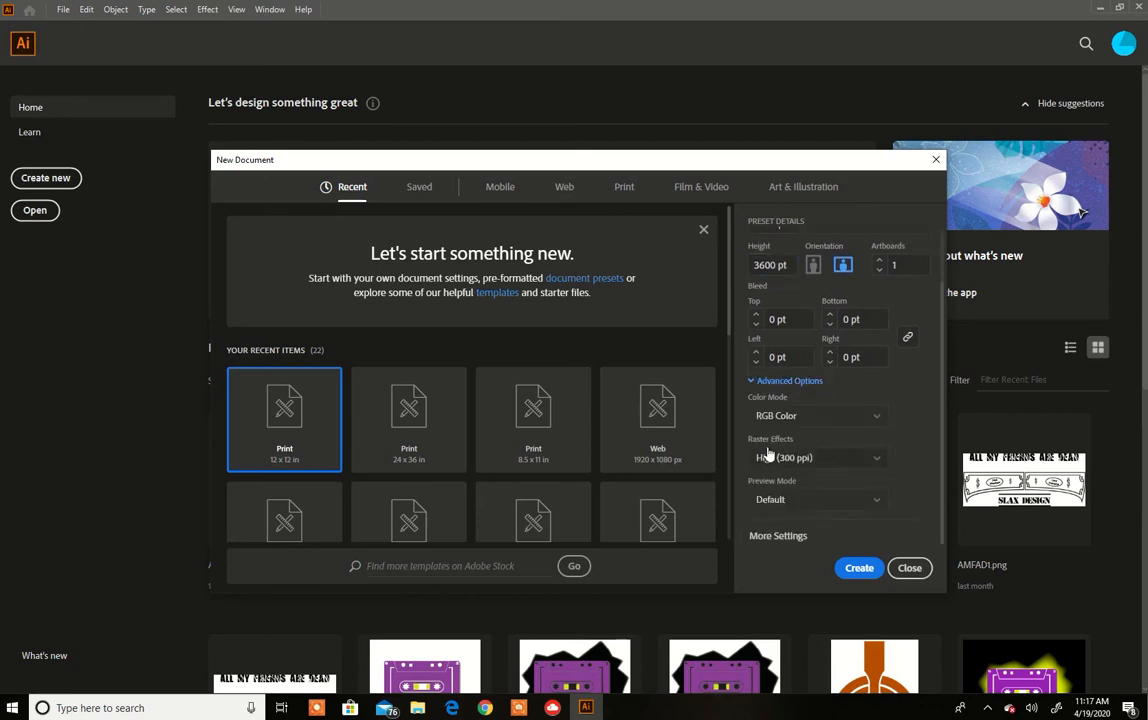
{"action": "left_click", "coordinate": [822, 418]}
{"action": "left_click", "coordinate": [772, 462]}
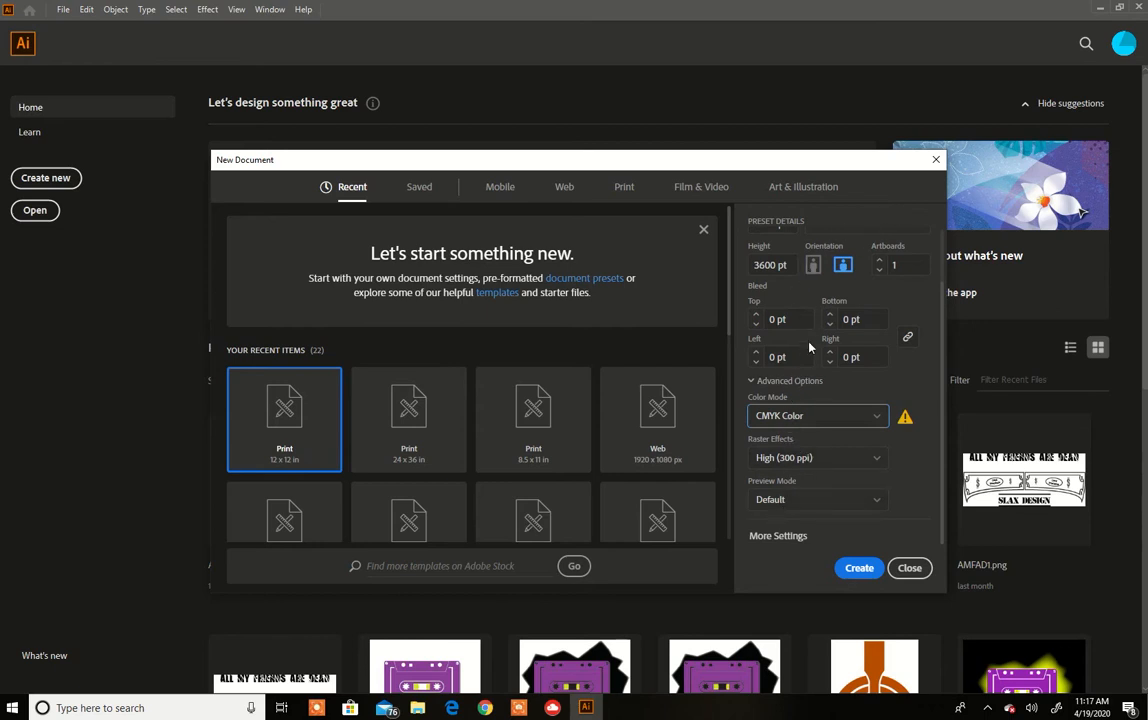
{"action": "scroll", "coordinate": [800, 300], "scroll_direction": "up", "scroll_amount": 2}
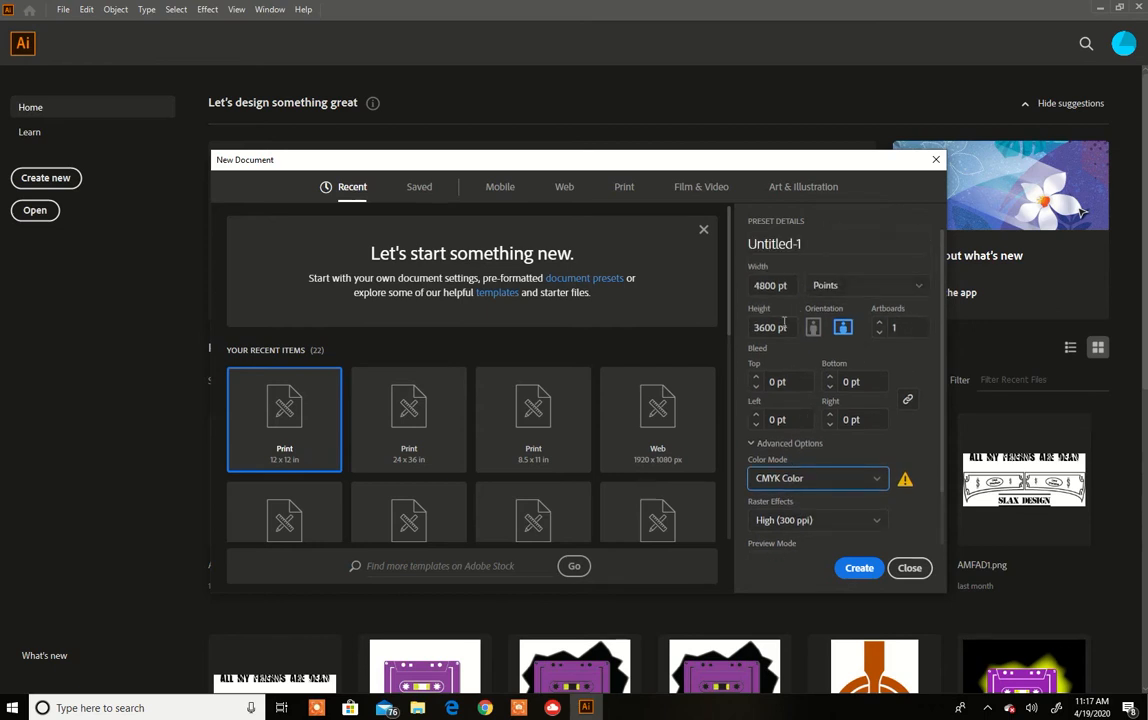
{"action": "left_click", "coordinate": [859, 568]}
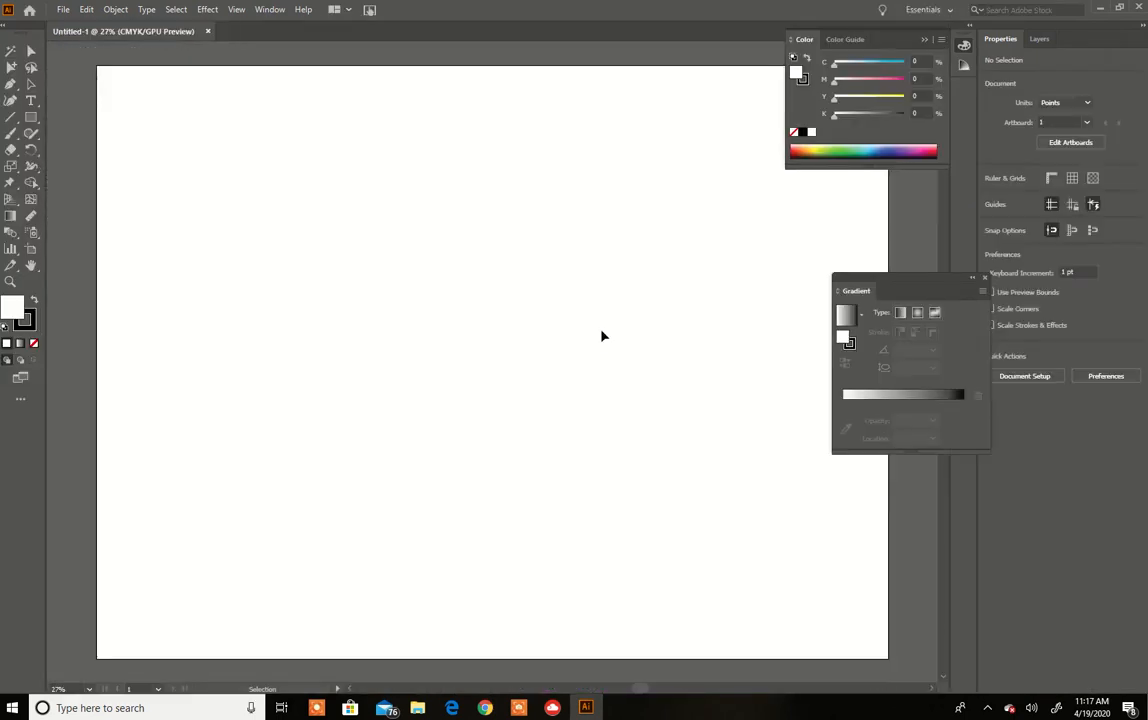
{"action": "scroll", "coordinate": [601, 323], "scroll_direction": "up", "scroll_amount": 1}
{"action": "scroll", "coordinate": [602, 319], "scroll_direction": "down", "scroll_amount": 2}
{"action": "scroll", "coordinate": [602, 319], "scroll_direction": "up", "scroll_amount": 1}
{"action": "scroll", "coordinate": [602, 325], "scroll_direction": "up", "scroll_amount": 3}
{"action": "scroll", "coordinate": [602, 325], "scroll_direction": "down", "scroll_amount": 3}
{"action": "scroll", "coordinate": [602, 326], "scroll_direction": "up", "scroll_amount": 1}
{"action": "scroll", "coordinate": [603, 326], "scroll_direction": "up", "scroll_amount": 1}
{"action": "scroll", "coordinate": [603, 326], "scroll_direction": "down", "scroll_amount": 2}
{"action": "scroll", "coordinate": [603, 326], "scroll_direction": "up", "scroll_amount": 2}
{"action": "scroll", "coordinate": [604, 326], "scroll_direction": "down", "scroll_amount": 1}
{"action": "scroll", "coordinate": [604, 326], "scroll_direction": "up", "scroll_amount": 2}
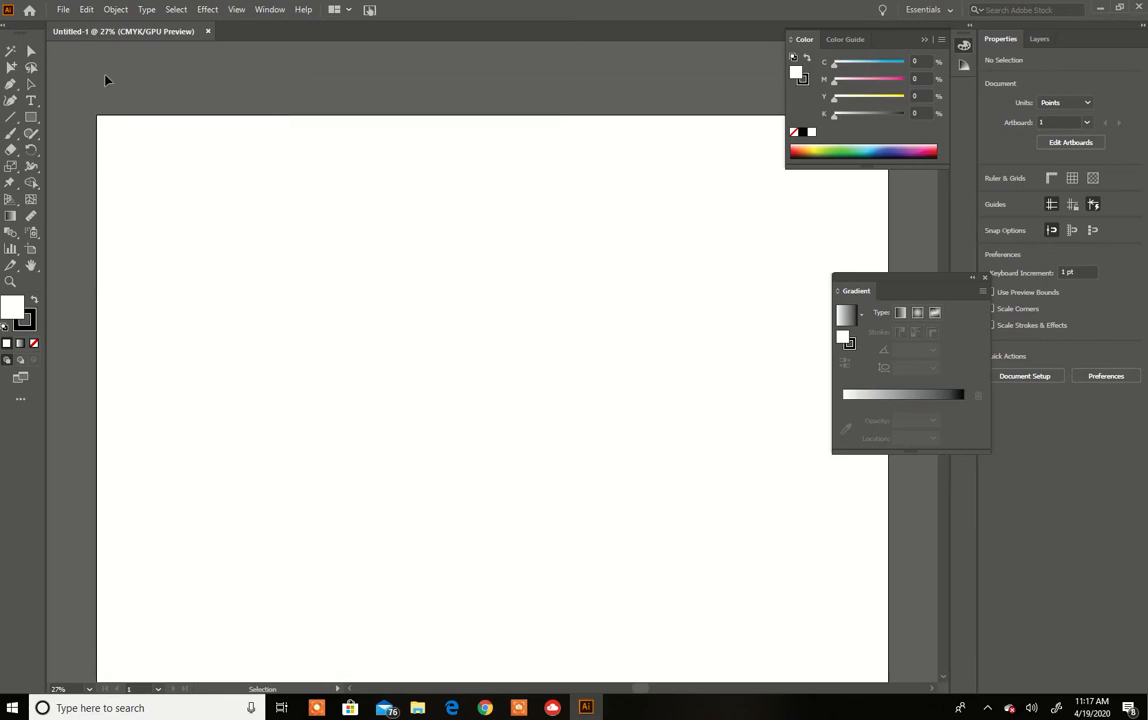
Open the scanned sketch Scan_20200419 from the Scans folder inside Pictures
{"action": "left_click", "coordinate": [61, 10]}
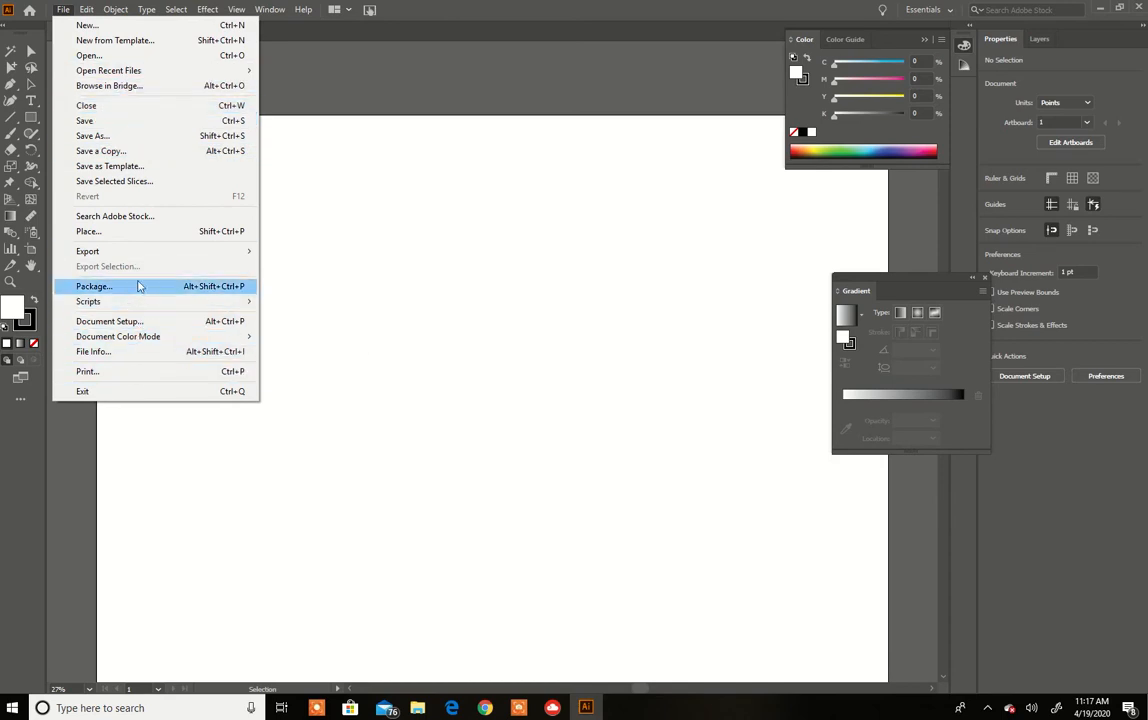
{"action": "left_click", "coordinate": [121, 62]}
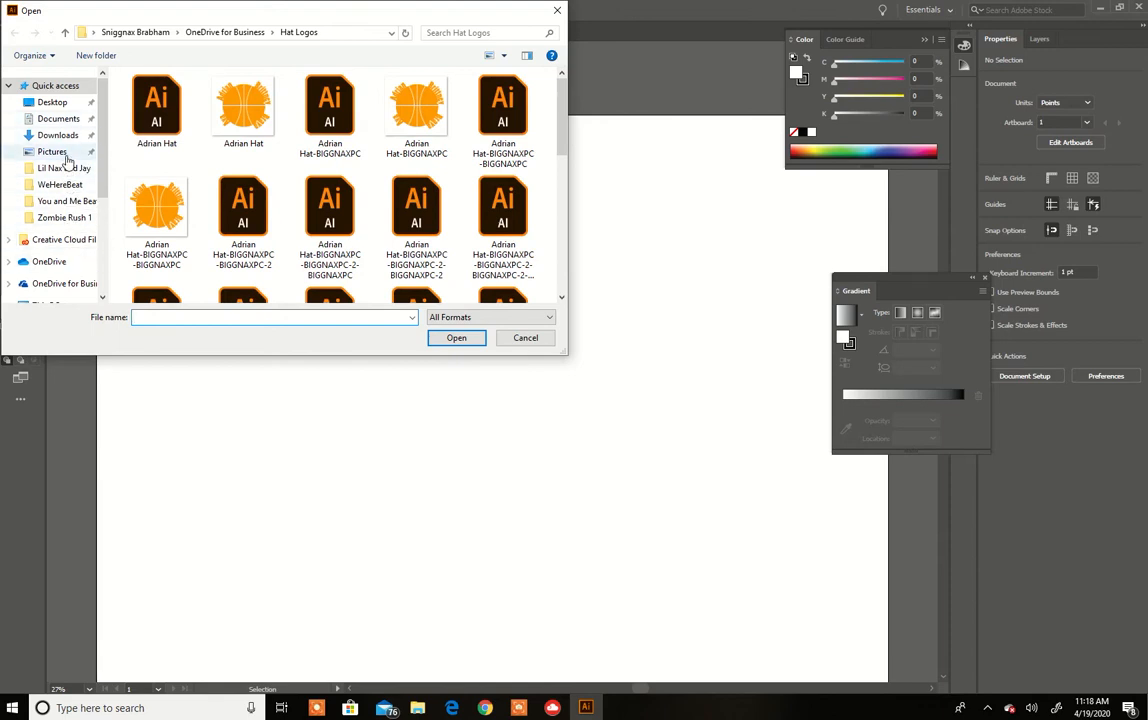
{"action": "left_click", "coordinate": [60, 151]}
{"action": "scroll", "coordinate": [290, 152], "scroll_direction": "down", "scroll_amount": 3}
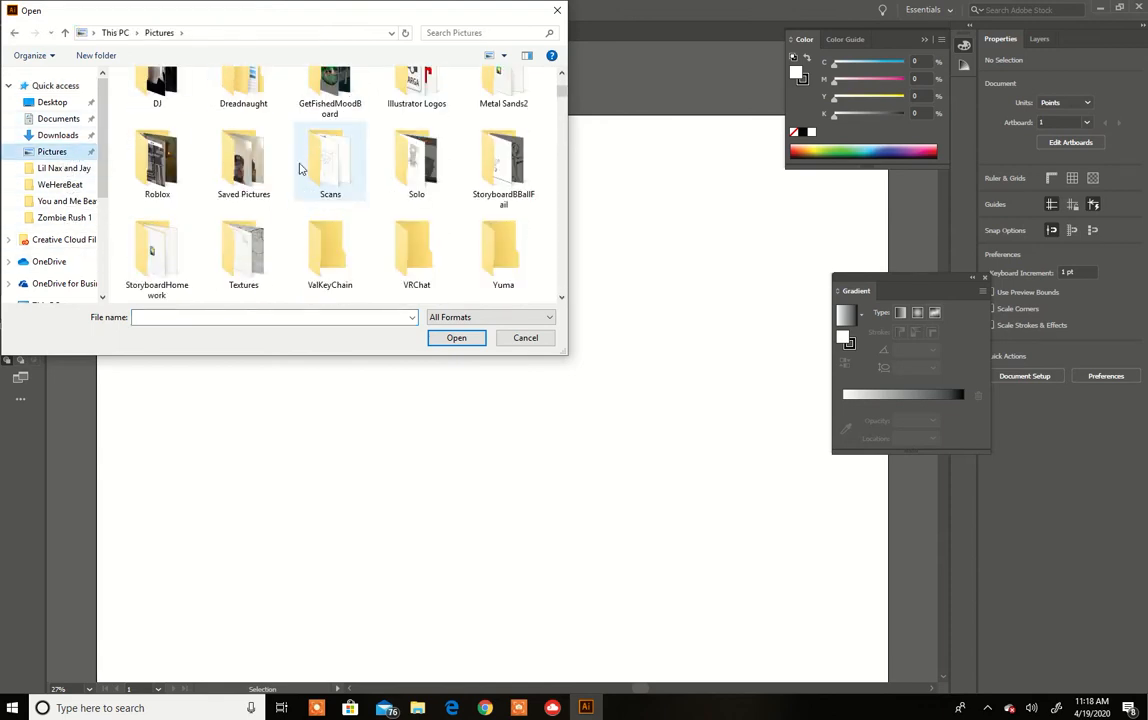
{"action": "left_click", "coordinate": [340, 195]}
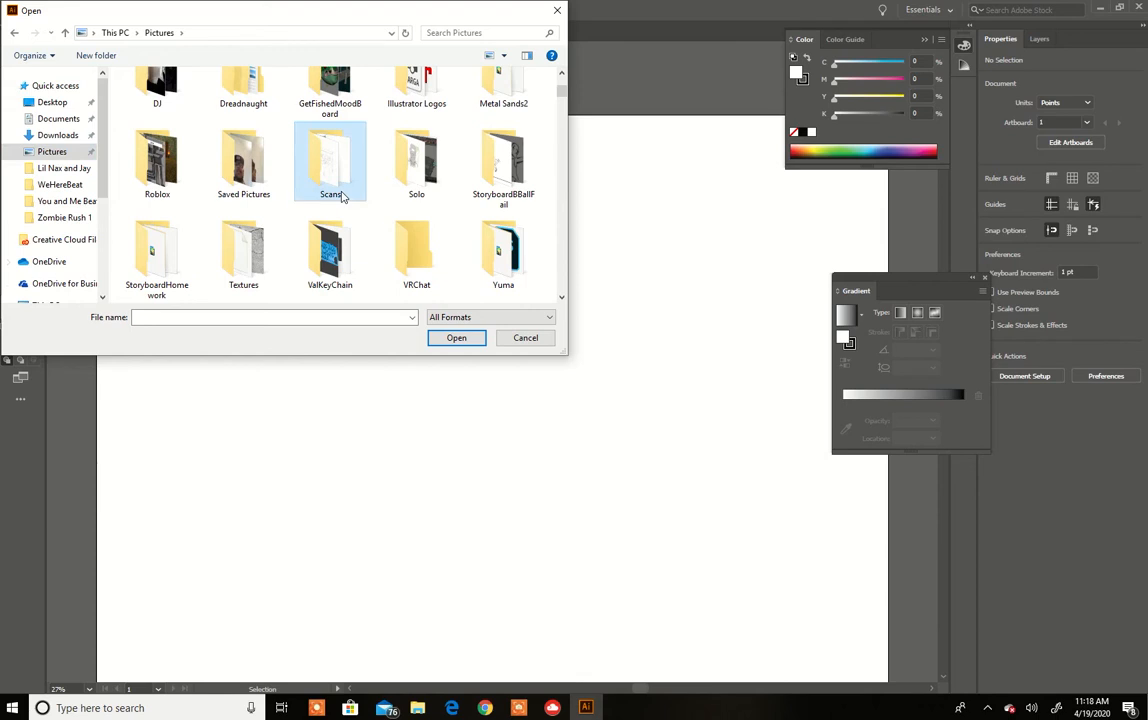
{"action": "double_click", "coordinate": [343, 178]}
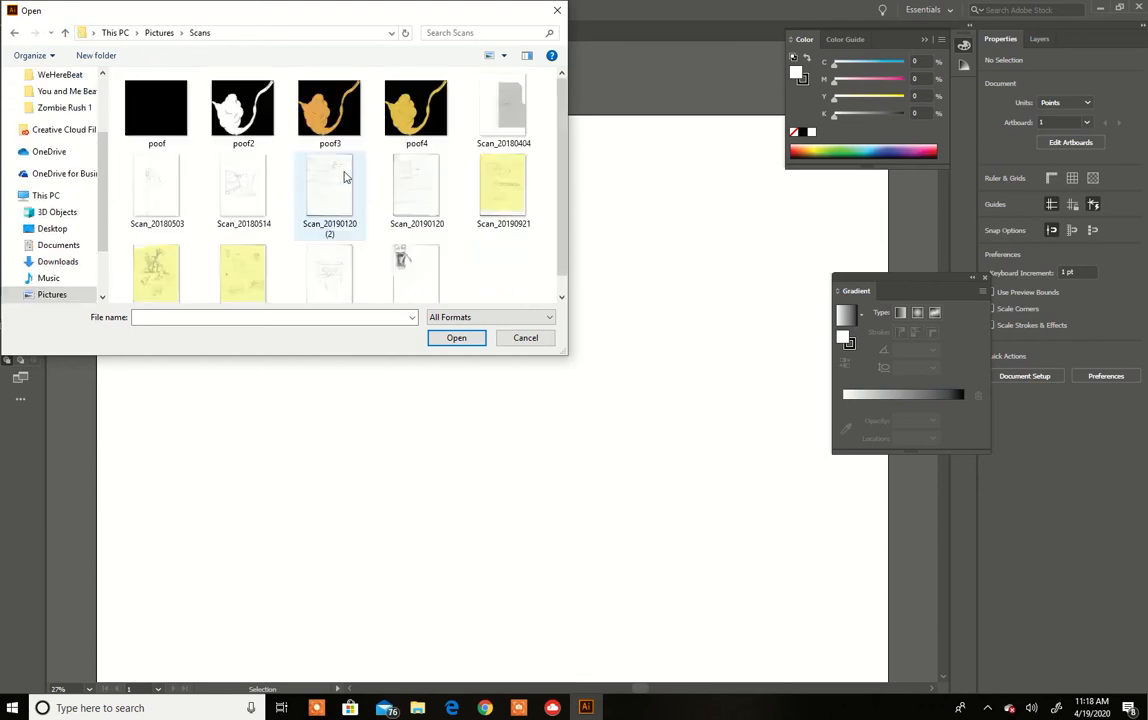
{"action": "left_click", "coordinate": [402, 262]}
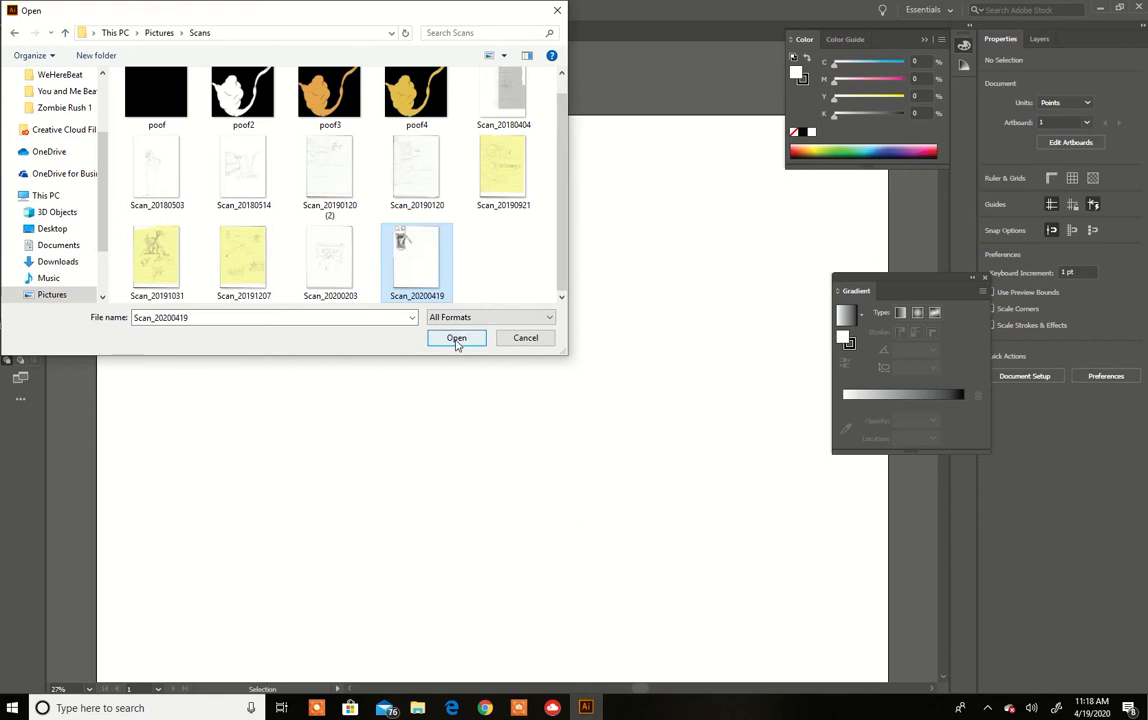
{"action": "left_click", "coordinate": [456, 338]}
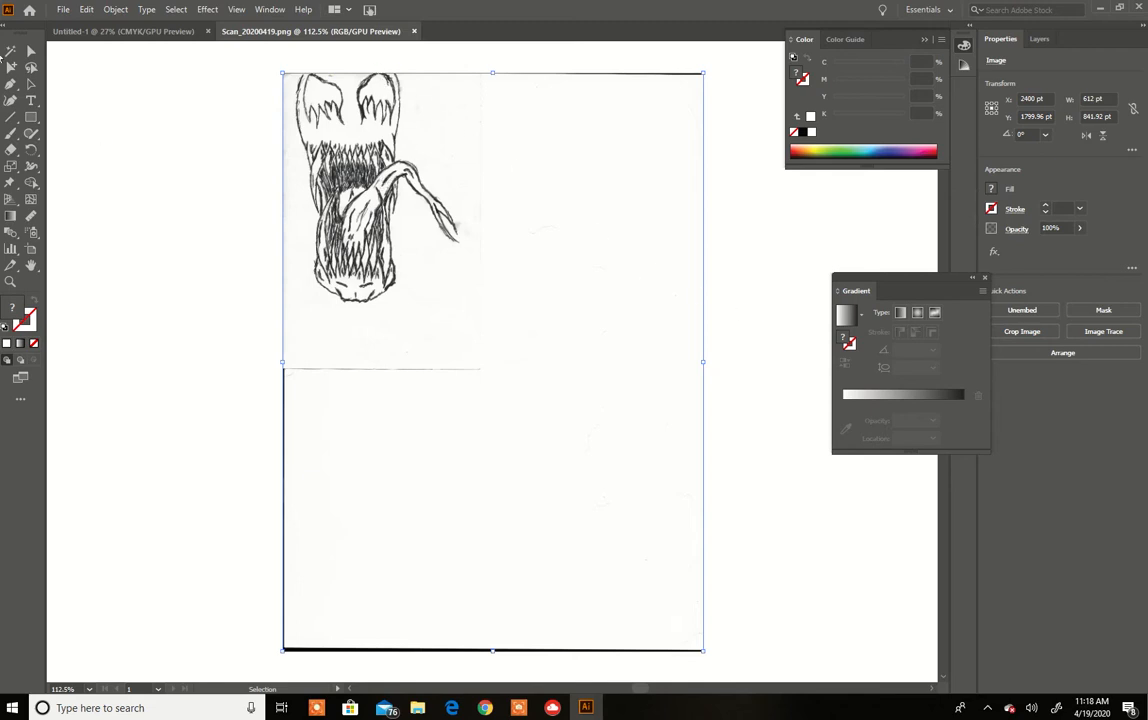
Bring the scanned sketch into the Untitled-1 document and enlarge it to about 4017 by 5526 pt
{"action": "left_click", "coordinate": [31, 84]}
{"action": "left_click_drag", "start_coordinate": [339, 209], "coordinate": [432, 248]}
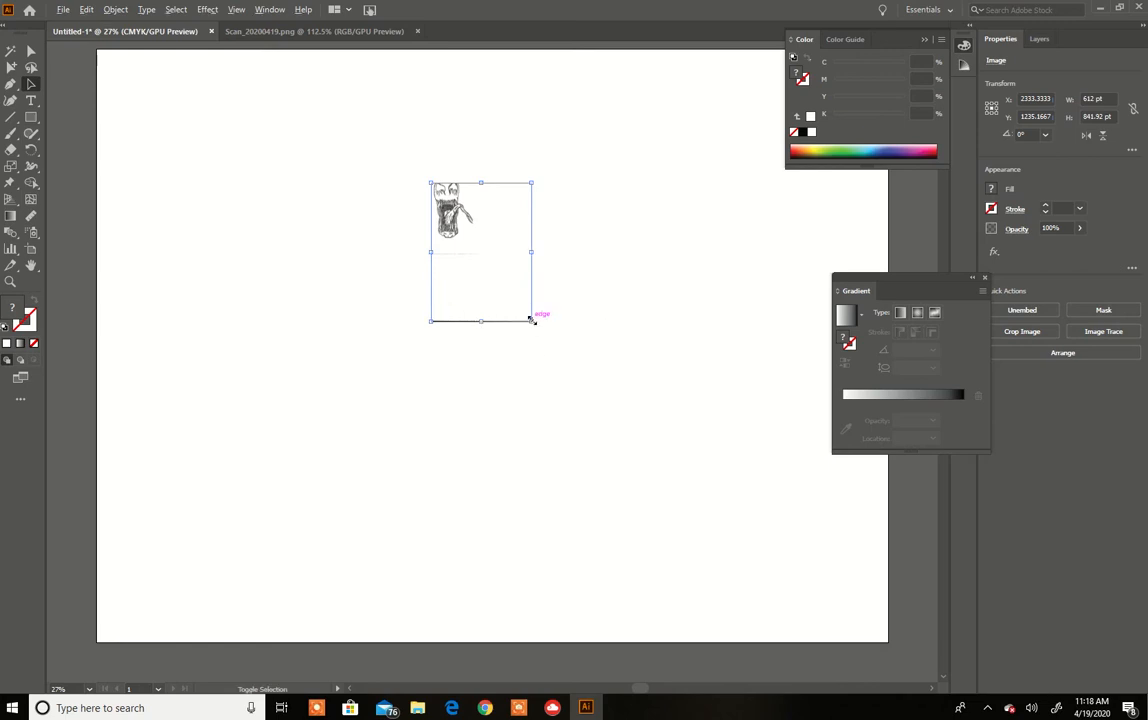
{"action": "left_click_drag", "start_coordinate": [531, 320], "coordinate": [659, 461]}
{"action": "left_click_drag", "start_coordinate": [461, 208], "coordinate": [497, 324]}
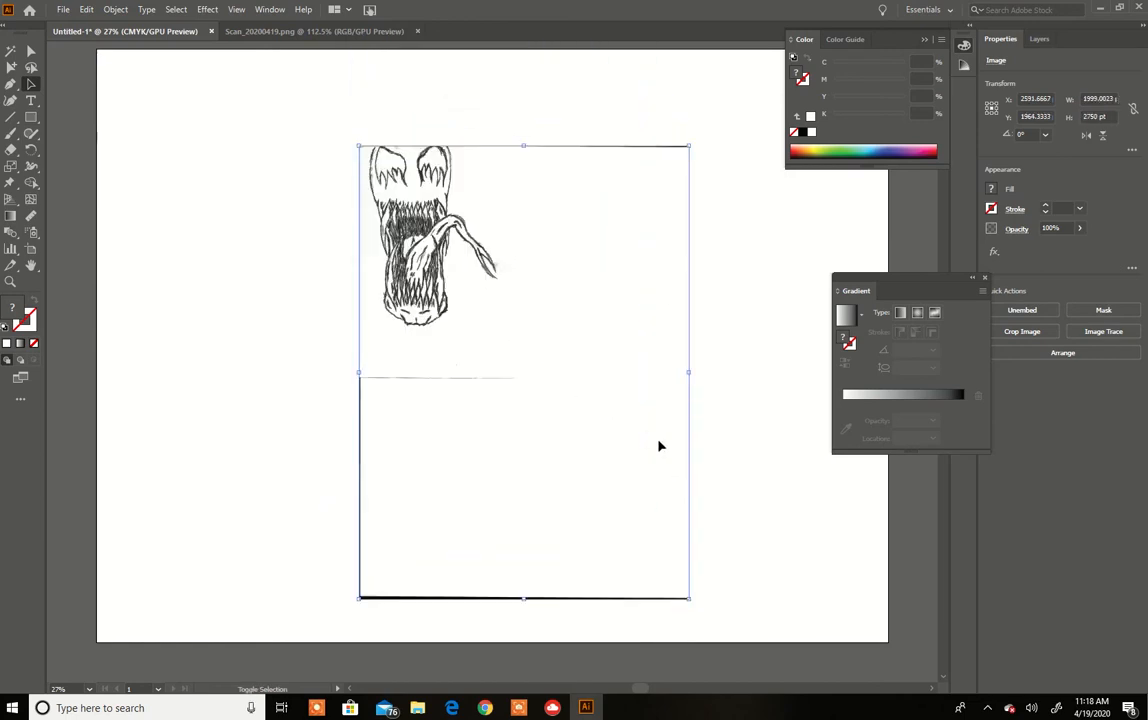
{"action": "left_click_drag", "start_coordinate": [687, 604], "coordinate": [855, 546]}
Move the enlarged scan so the whole creature drawing lies on the artboard, centred at about X 3625 pt, Y 3264 pt
{"action": "scroll", "coordinate": [654, 481], "scroll_direction": "up", "scroll_amount": 1}
{"action": "scroll", "coordinate": [654, 481], "scroll_direction": "up", "scroll_amount": 9}
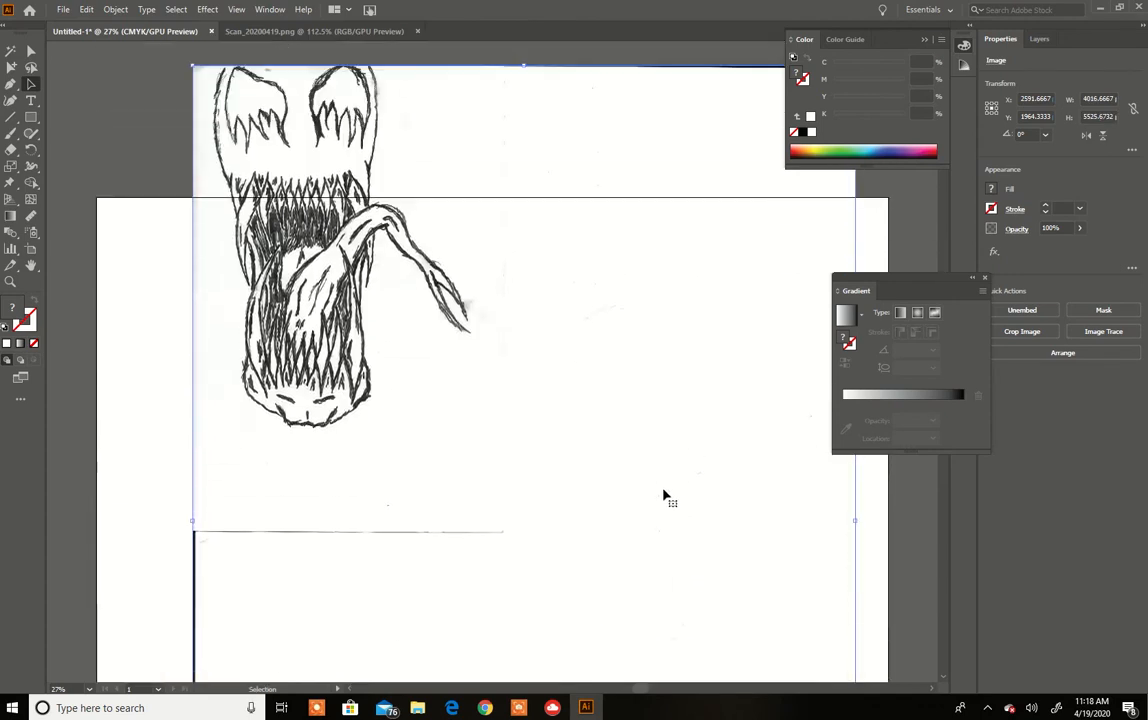
{"action": "left_click_drag", "start_coordinate": [473, 465], "coordinate": [577, 594]}
{"action": "left_click_drag", "start_coordinate": [545, 550], "coordinate": [587, 589]}
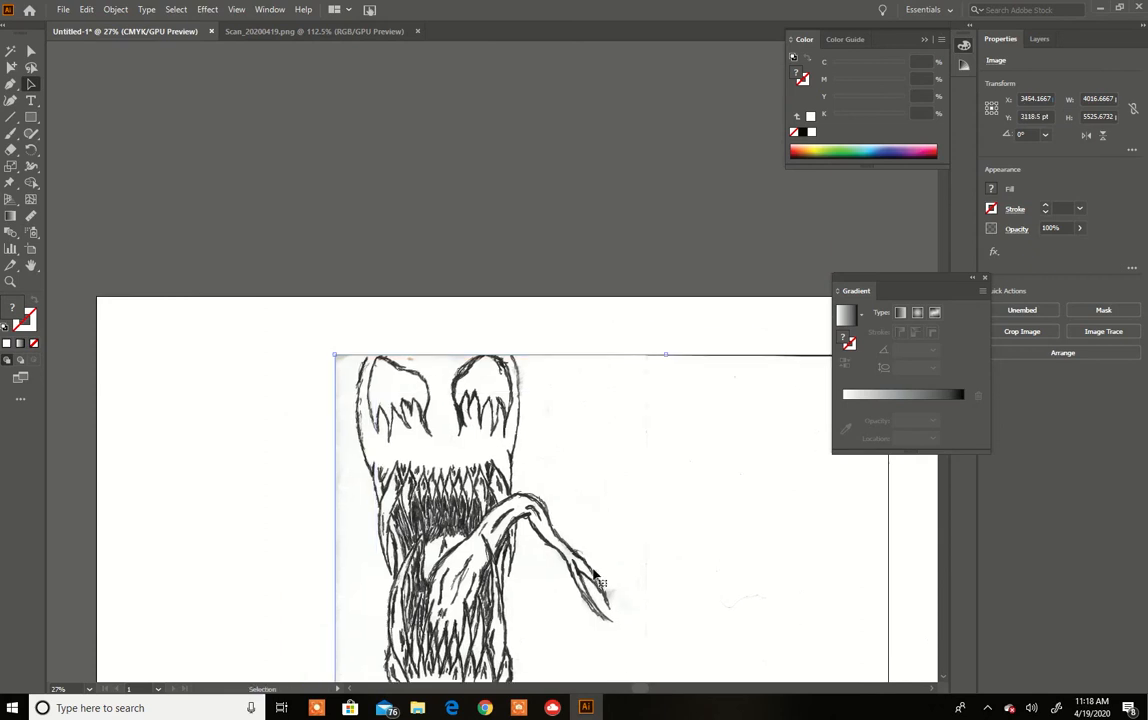
{"action": "scroll", "coordinate": [598, 557], "scroll_direction": "down", "scroll_amount": 2}
{"action": "left_click_drag", "start_coordinate": [569, 514], "coordinate": [597, 536]}
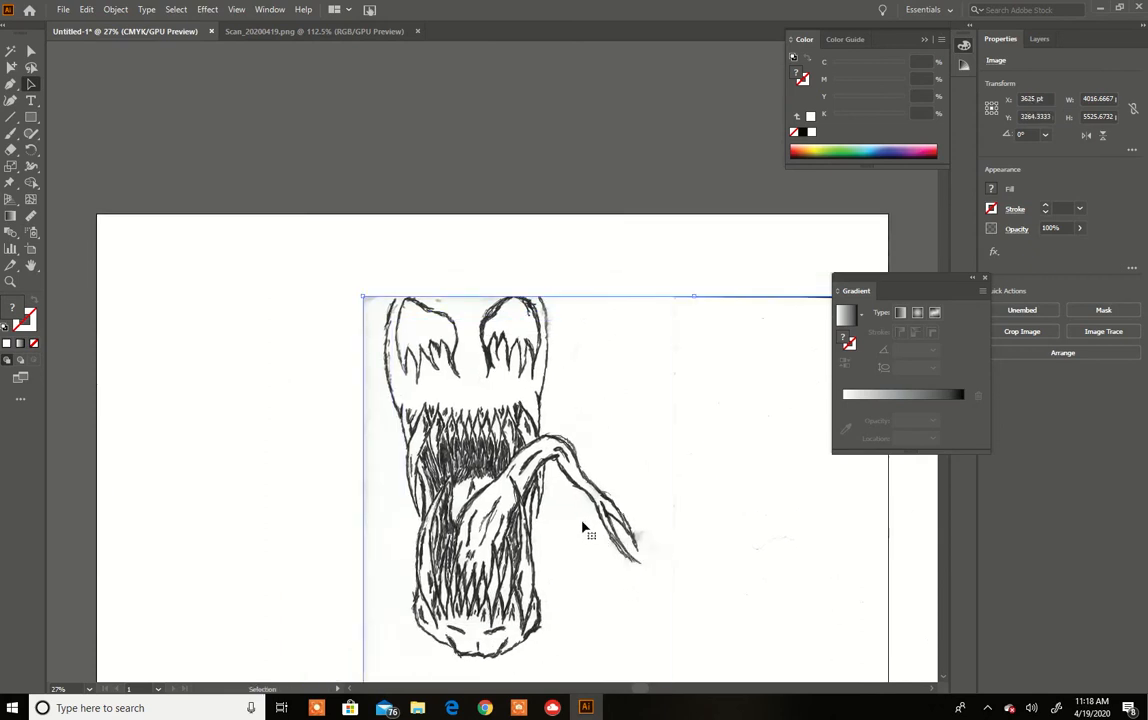
{"action": "scroll", "coordinate": [587, 528], "scroll_direction": "down", "scroll_amount": 1}
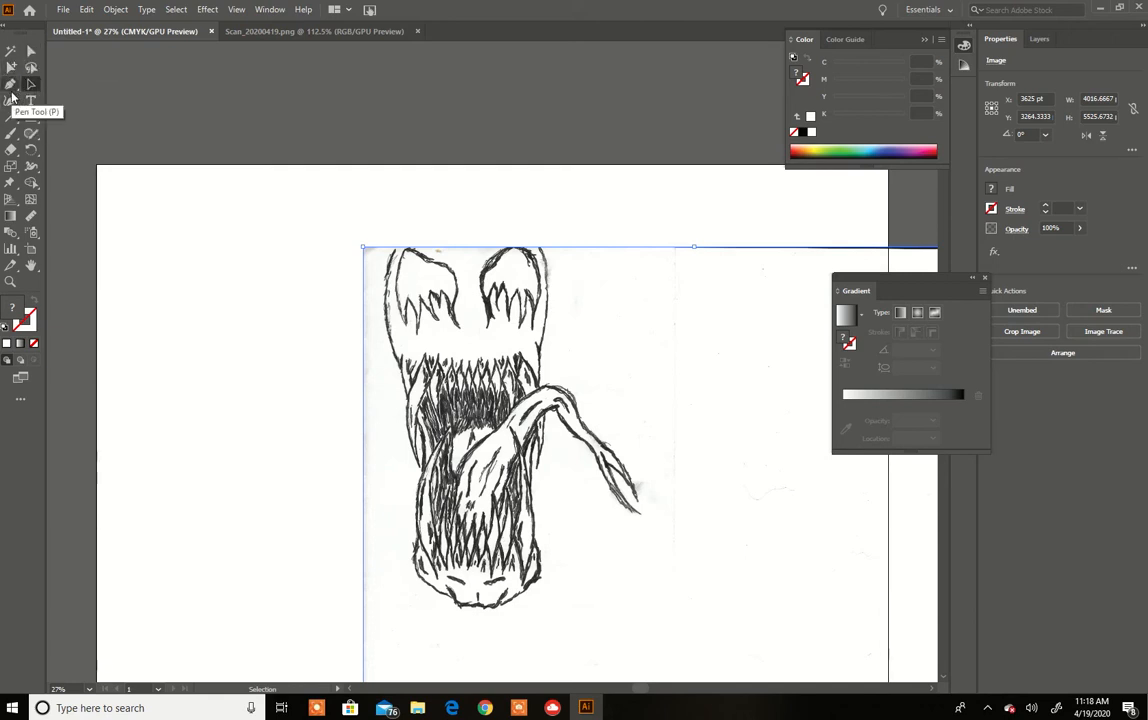
Lock Layer 1 holding the scan and add a new layer above it
{"action": "left_click", "coordinate": [1040, 42]}
{"action": "left_click", "coordinate": [1040, 42]}
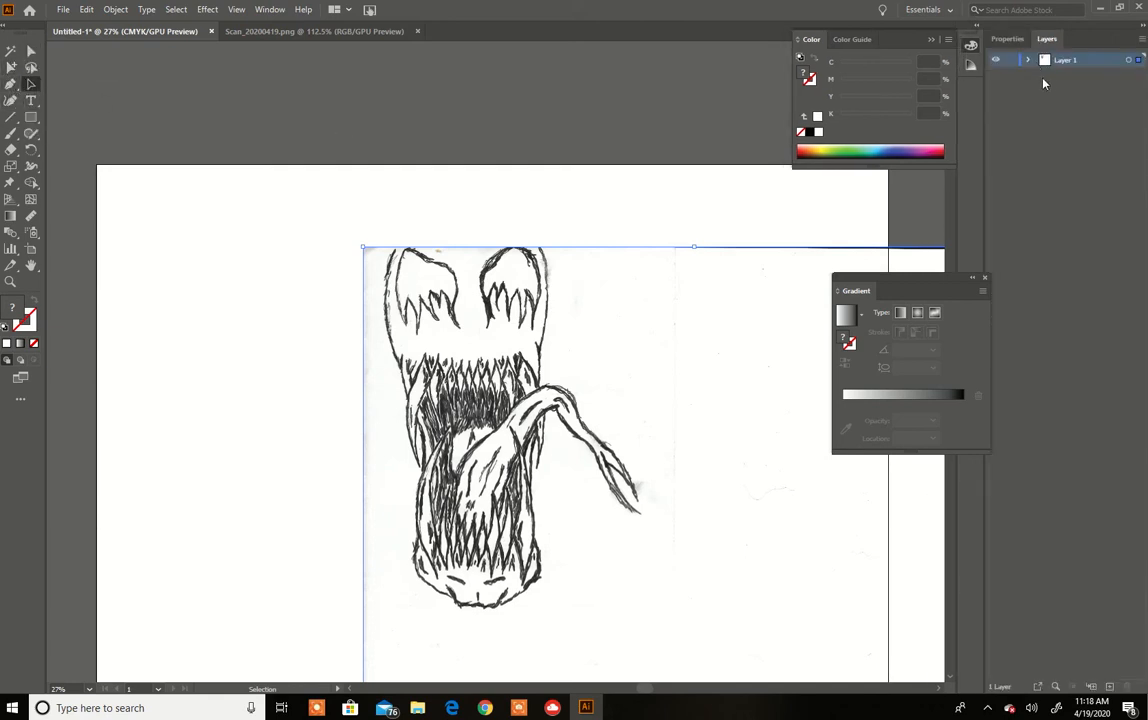
{"action": "left_click", "coordinate": [1010, 62]}
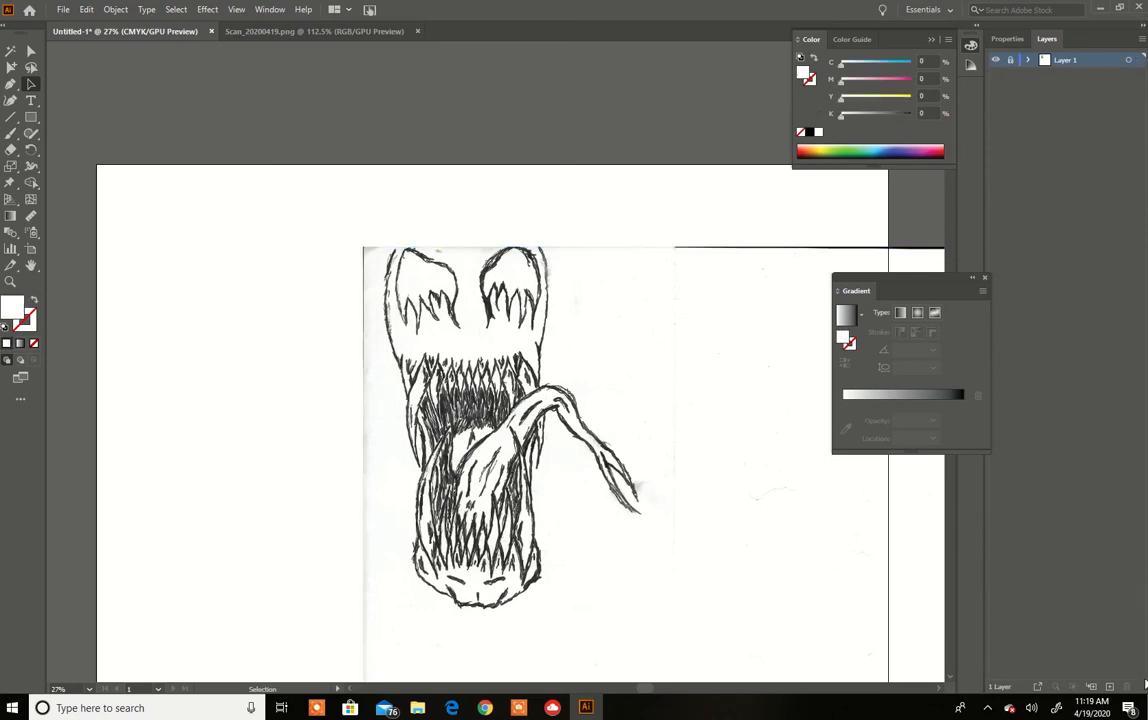
{"action": "left_click", "coordinate": [1108, 686]}
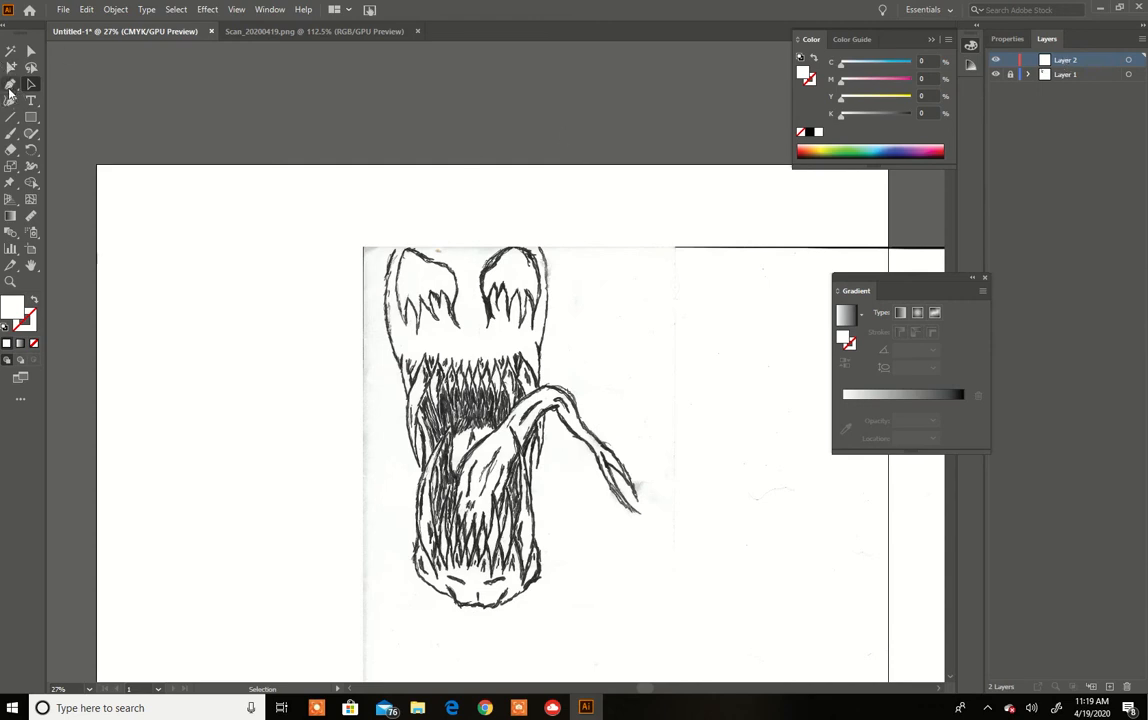
Activate the Pen tool and set the fill color to pure red (FF0000)
{"action": "left_click", "coordinate": [10, 84]}
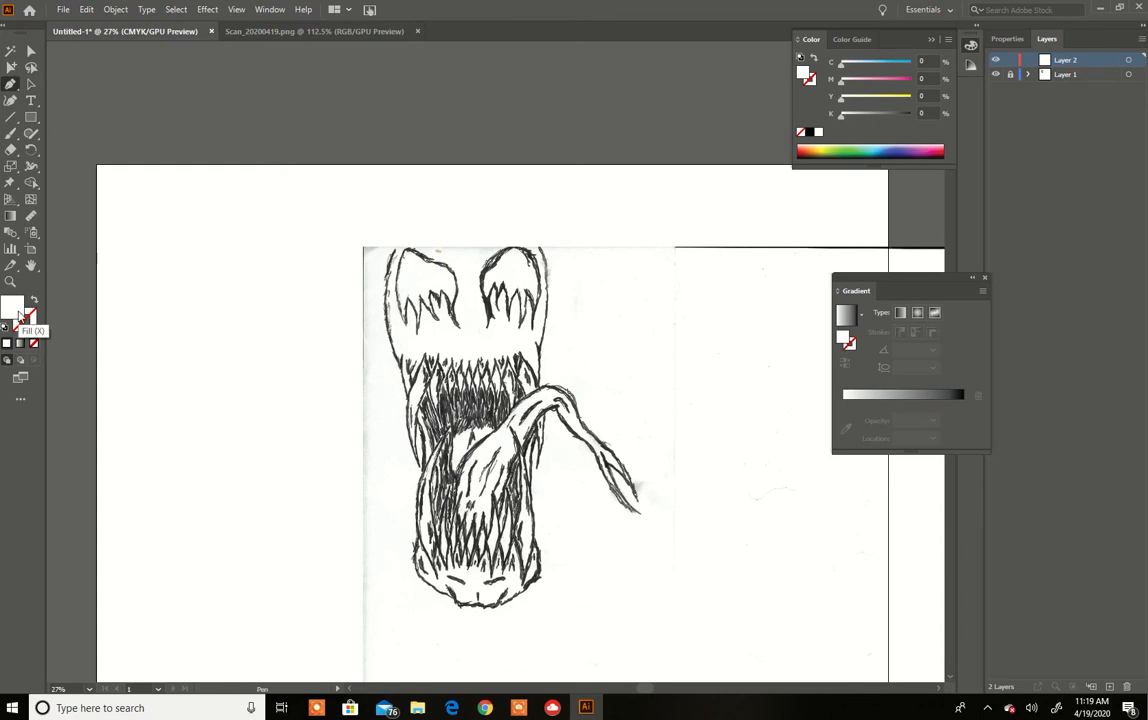
{"action": "double_click", "coordinate": [20, 316]}
{"action": "mouse_move", "coordinate": [725, 443]}
{"action": "left_mouse_down"}
{"action": "mouse_move", "coordinate": [692, 487]}
{"action": "mouse_move", "coordinate": [592, 559]}
{"action": "left_mouse_up"}
{"action": "left_click", "coordinate": [937, 377]}
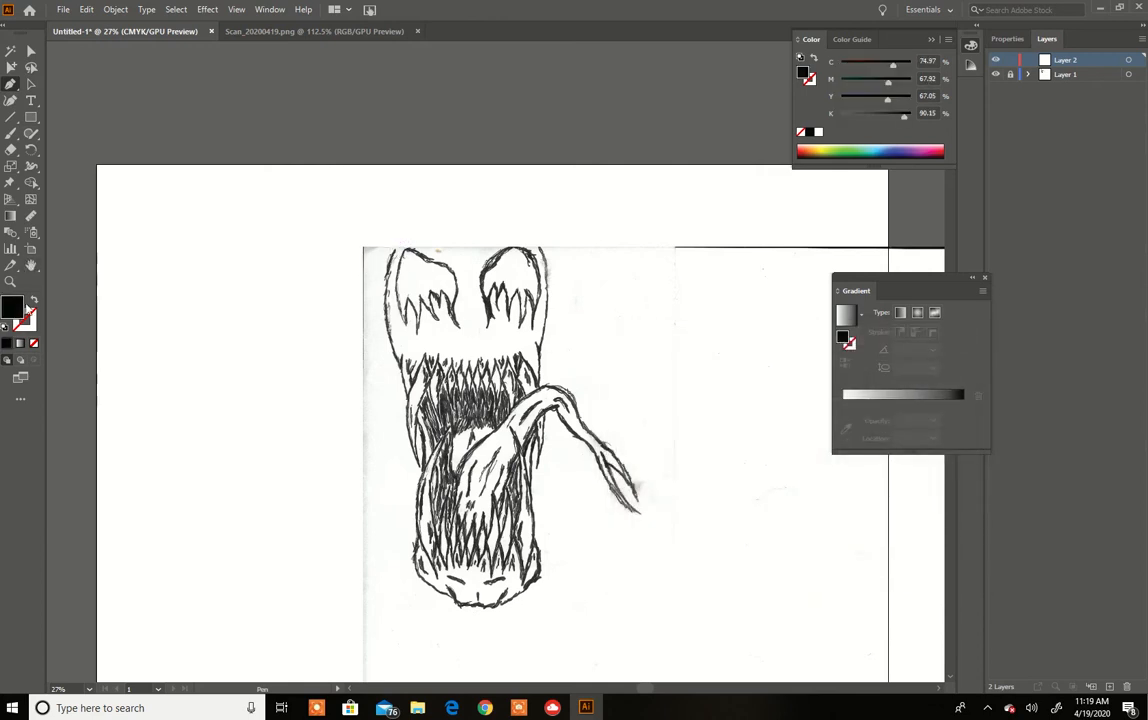
{"action": "double_click", "coordinate": [8, 312]}
{"action": "left_click_drag", "start_coordinate": [754, 398], "coordinate": [805, 365]}
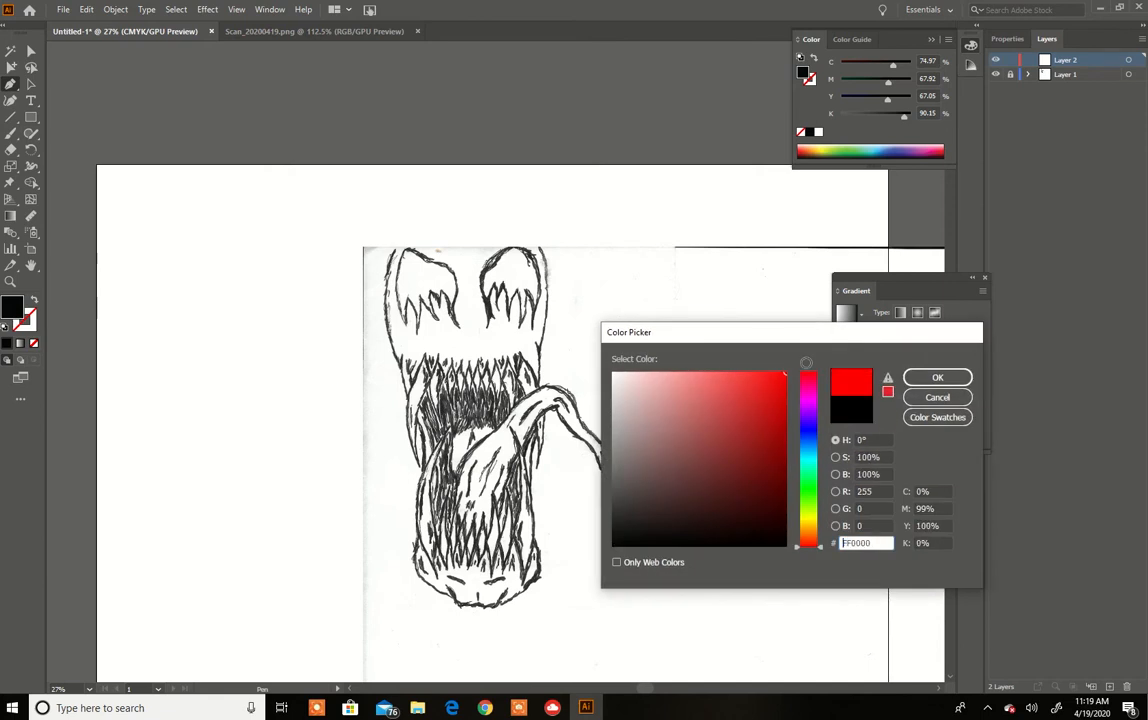
{"action": "left_click", "coordinate": [925, 378]}
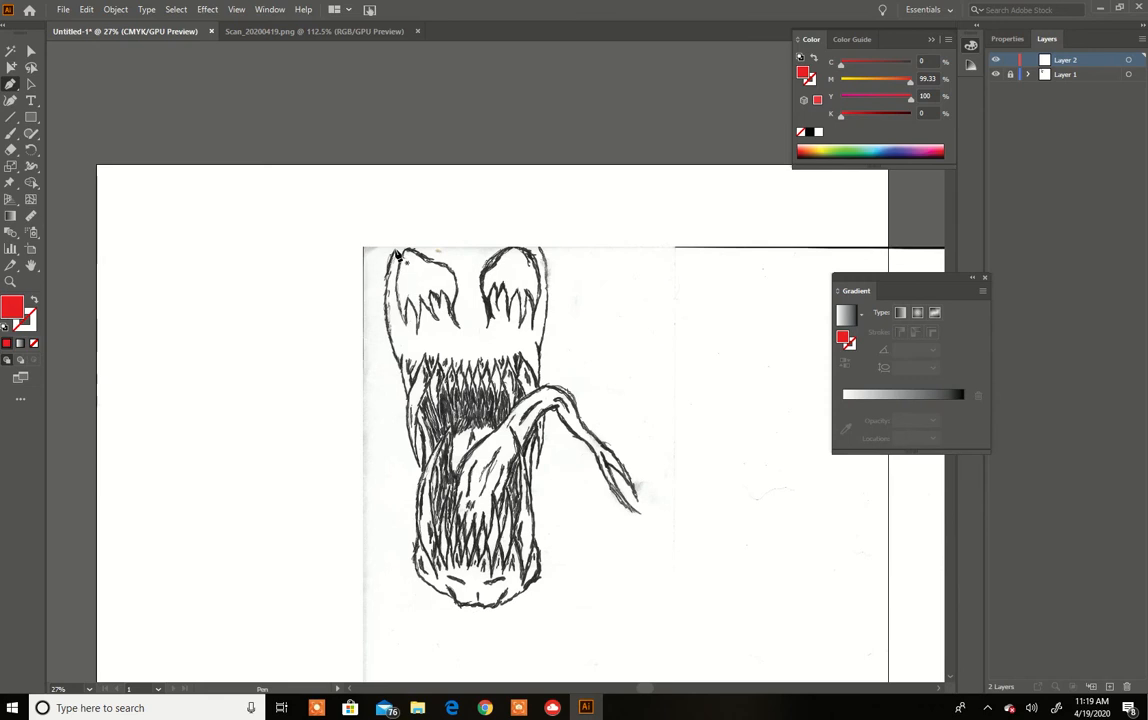
Trace the upper outer left edge of the creature's head with a curved Pen path, using a red stroke and no fill
{"action": "left_click", "coordinate": [400, 366]}
{"action": "left_click_drag", "start_coordinate": [400, 366], "coordinate": [432, 420]}
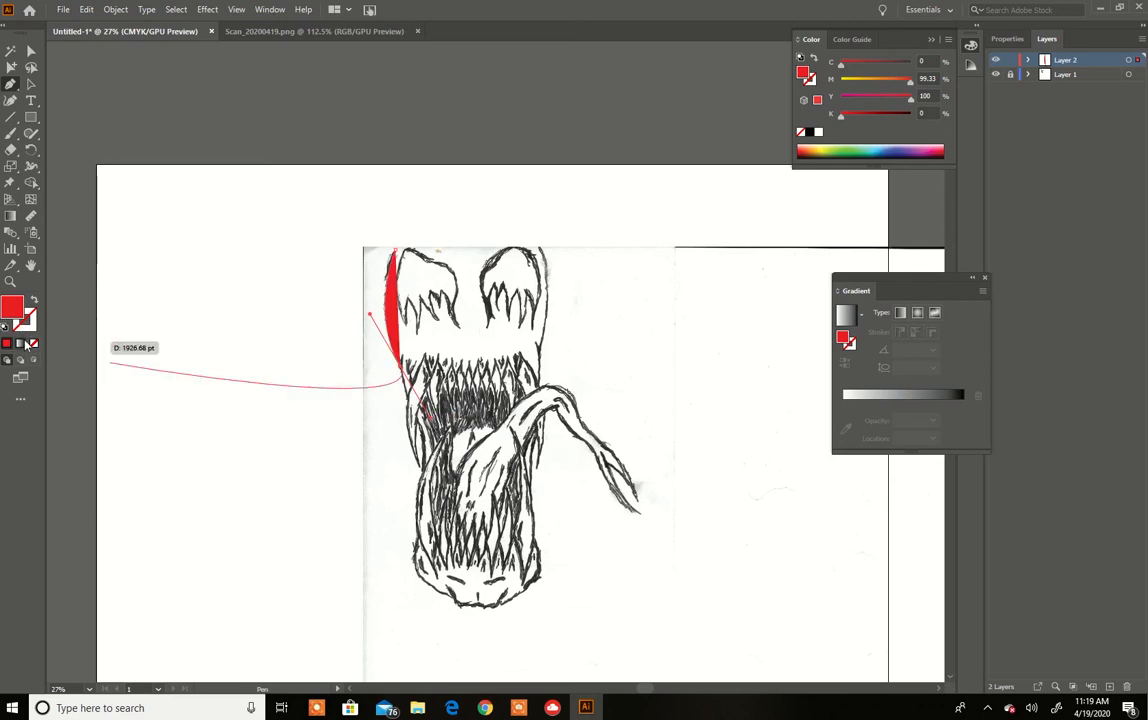
{"action": "left_click", "coordinate": [27, 329]}
{"action": "left_click", "coordinate": [7, 344]}
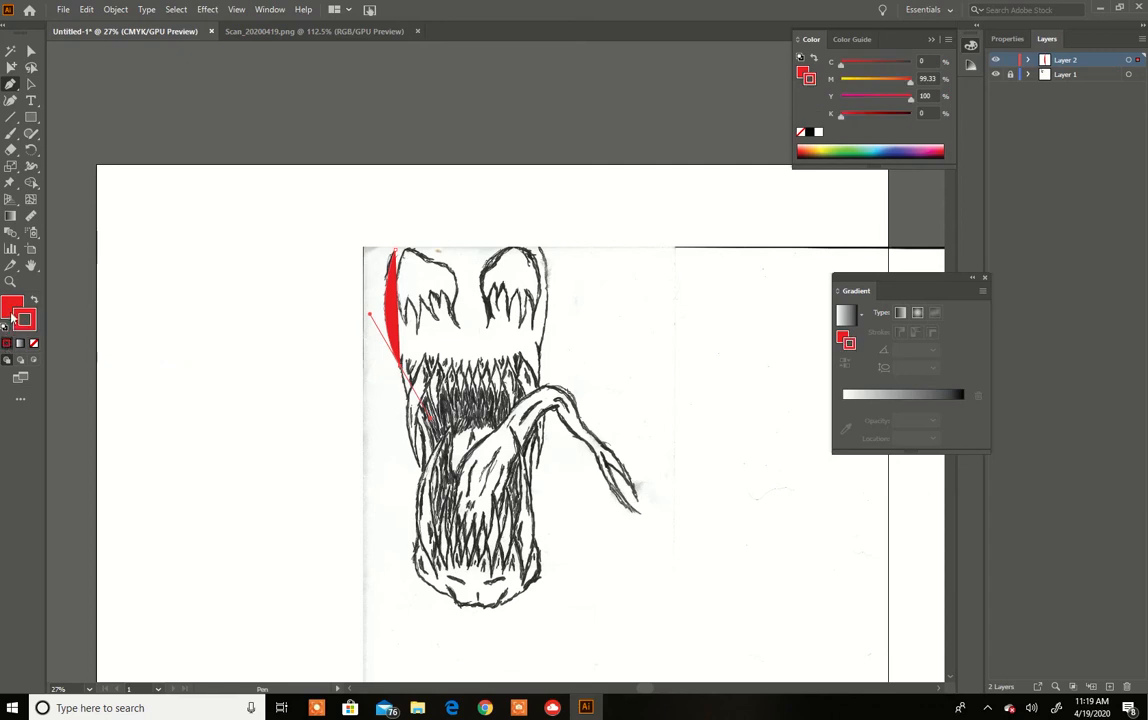
{"action": "left_click", "coordinate": [33, 345]}
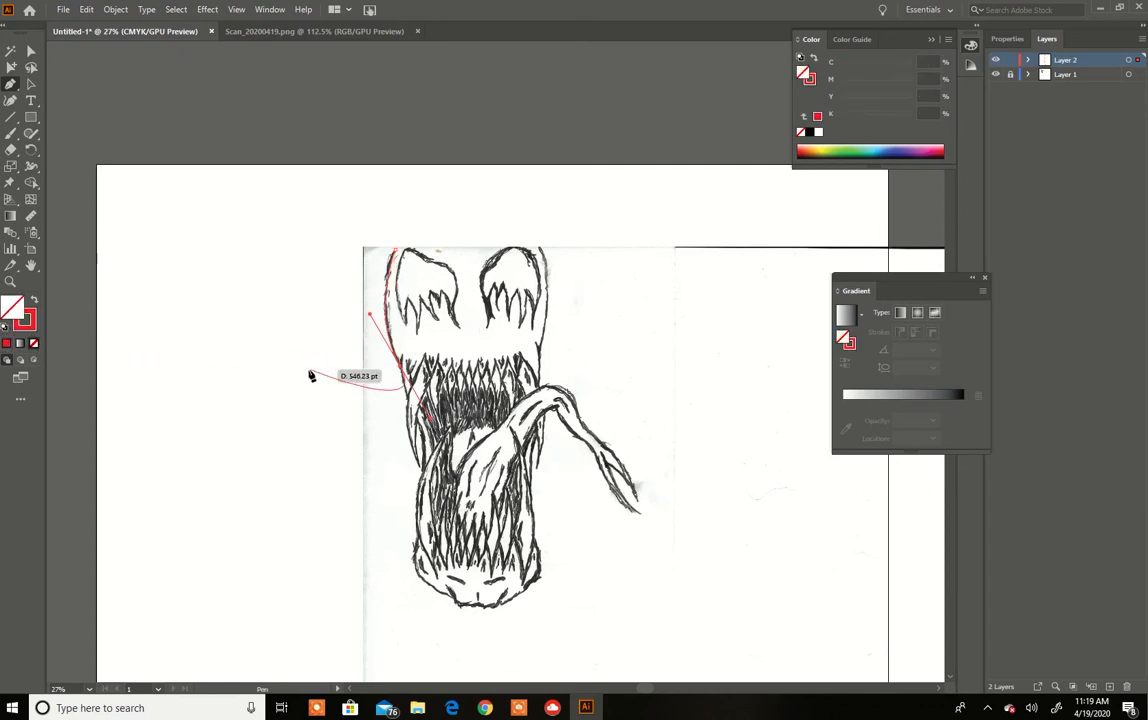
Set the path's stroke weight to 11 pt and extend it with another anchor point down the head's left edge
{"action": "left_click", "coordinate": [1008, 38]}
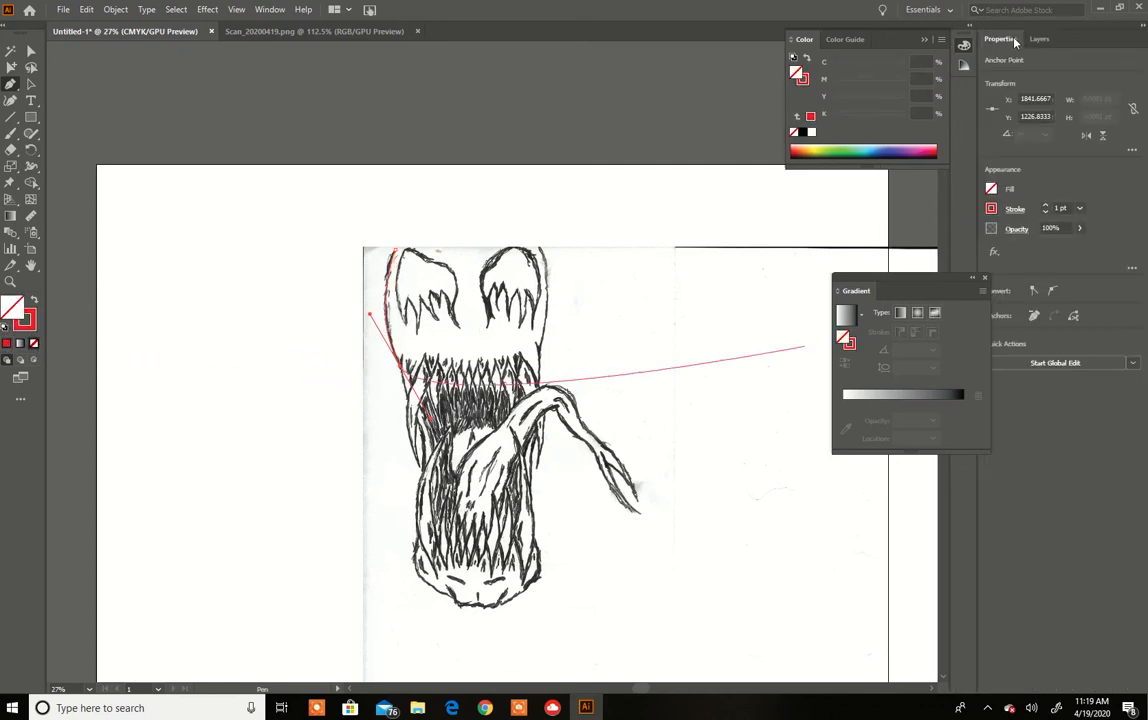
{"action": "left_click", "coordinate": [1044, 205]}
{"action": "left_click", "coordinate": [1044, 205]}
{"action": "left_click", "coordinate": [1044, 205]}
{"action": "left_click", "coordinate": [1044, 205]}
{"action": "left_click", "coordinate": [1044, 205]}
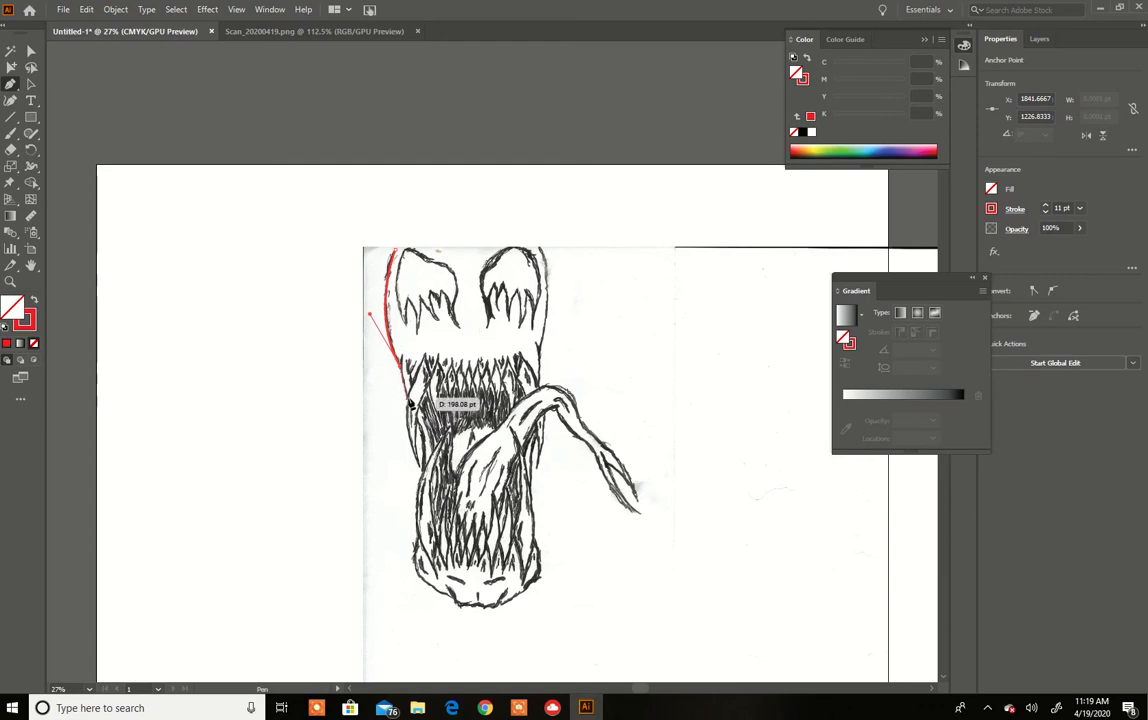
{"action": "left_click", "coordinate": [409, 401]}
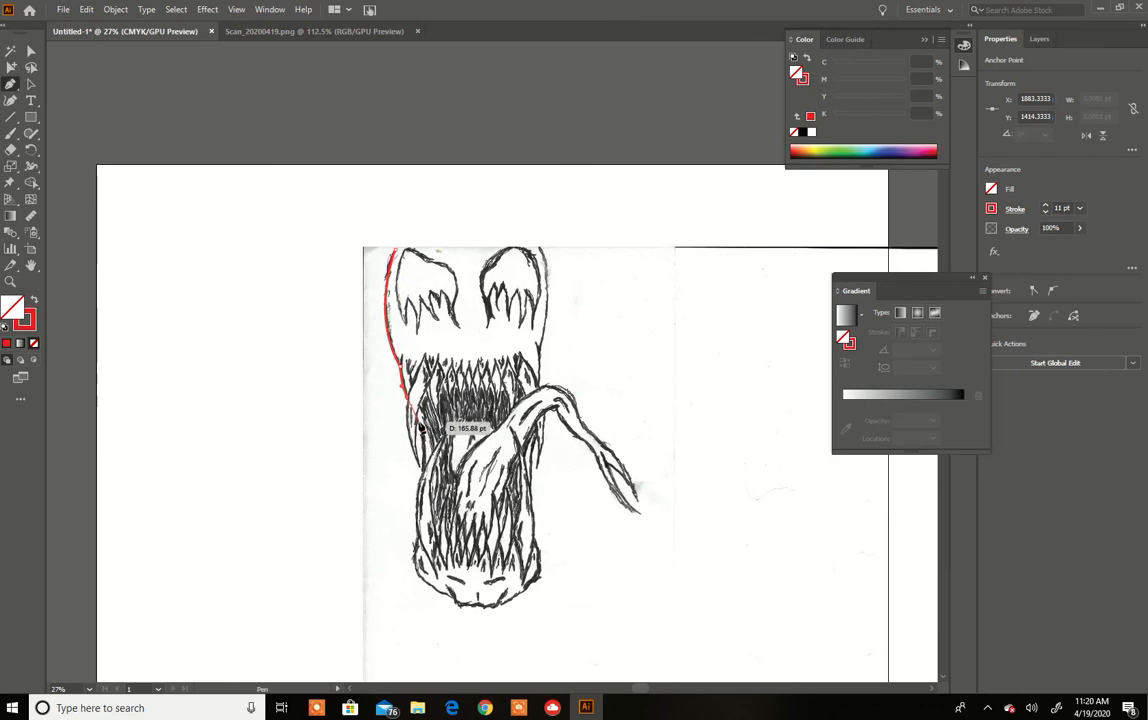
Continue the red Pen path down the head's left edge, curving it around the lower left corner of the jaw
{"action": "left_click_drag", "start_coordinate": [419, 424], "coordinate": [424, 430]}
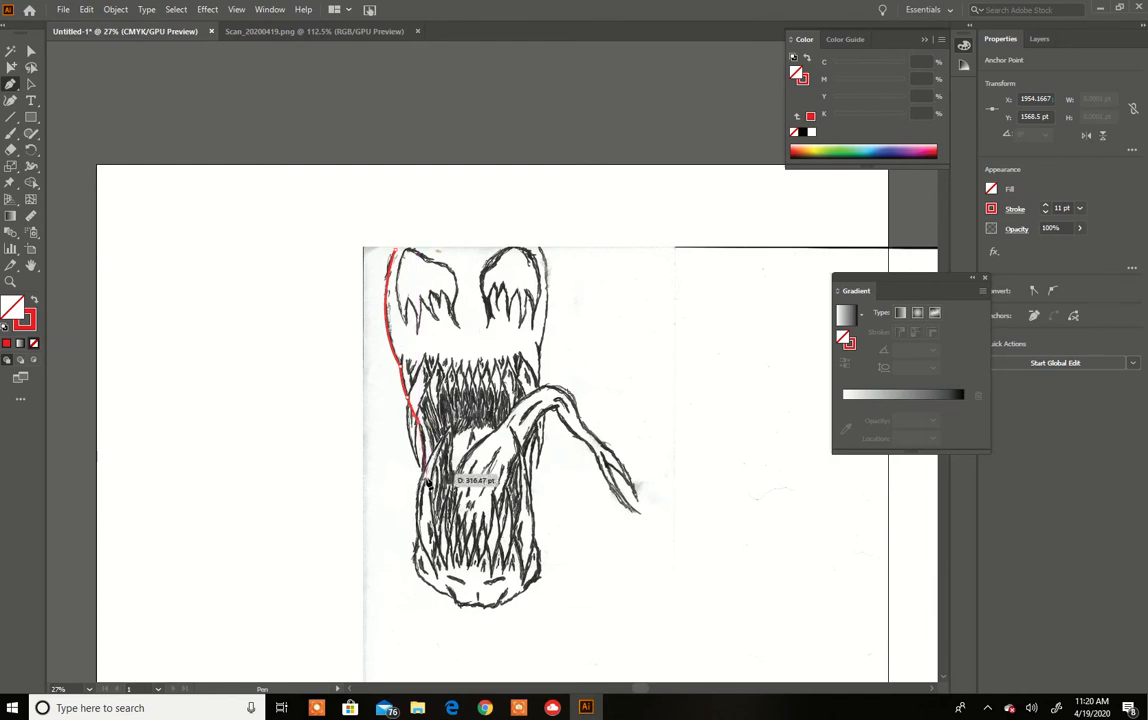
{"action": "left_click_drag", "start_coordinate": [419, 550], "coordinate": [405, 648]}
{"action": "left_click", "coordinate": [419, 541]}
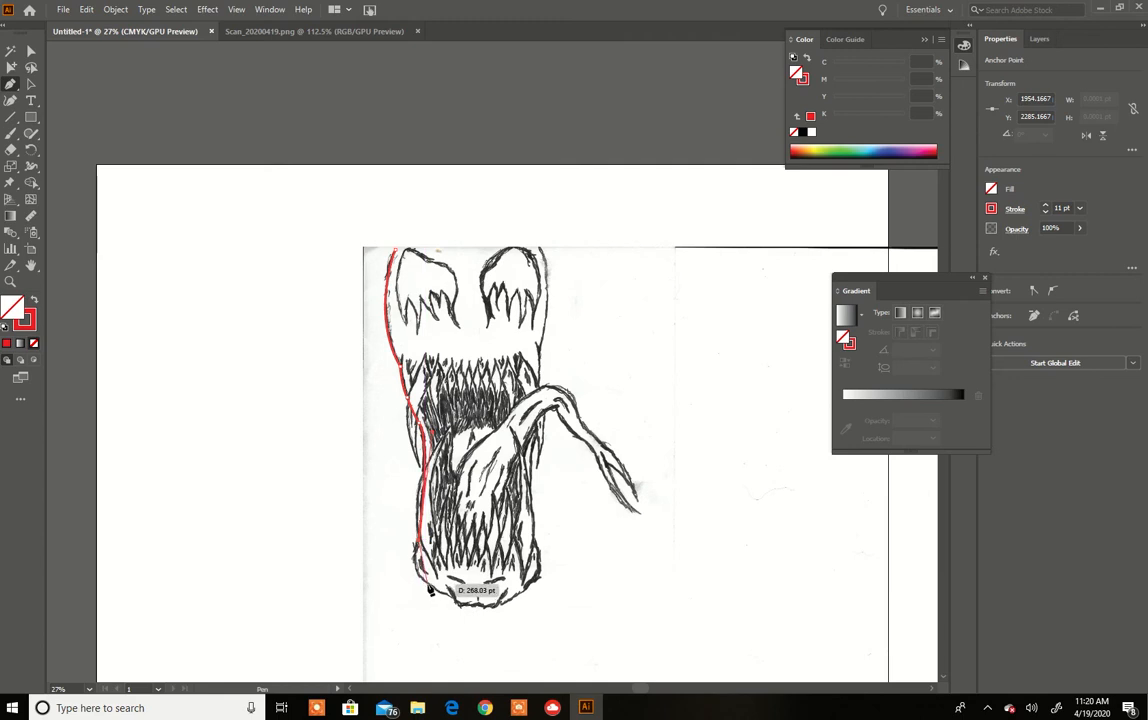
{"action": "left_click", "coordinate": [431, 588]}
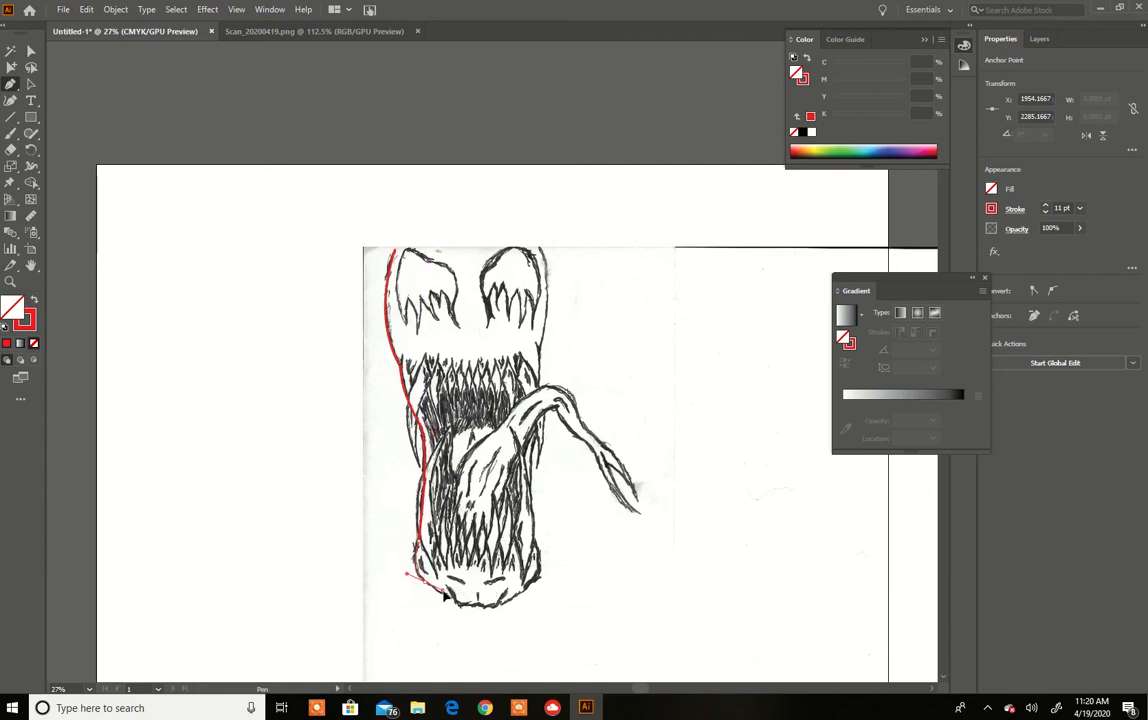
{"action": "left_click_drag", "start_coordinate": [443, 592], "coordinate": [444, 593]}
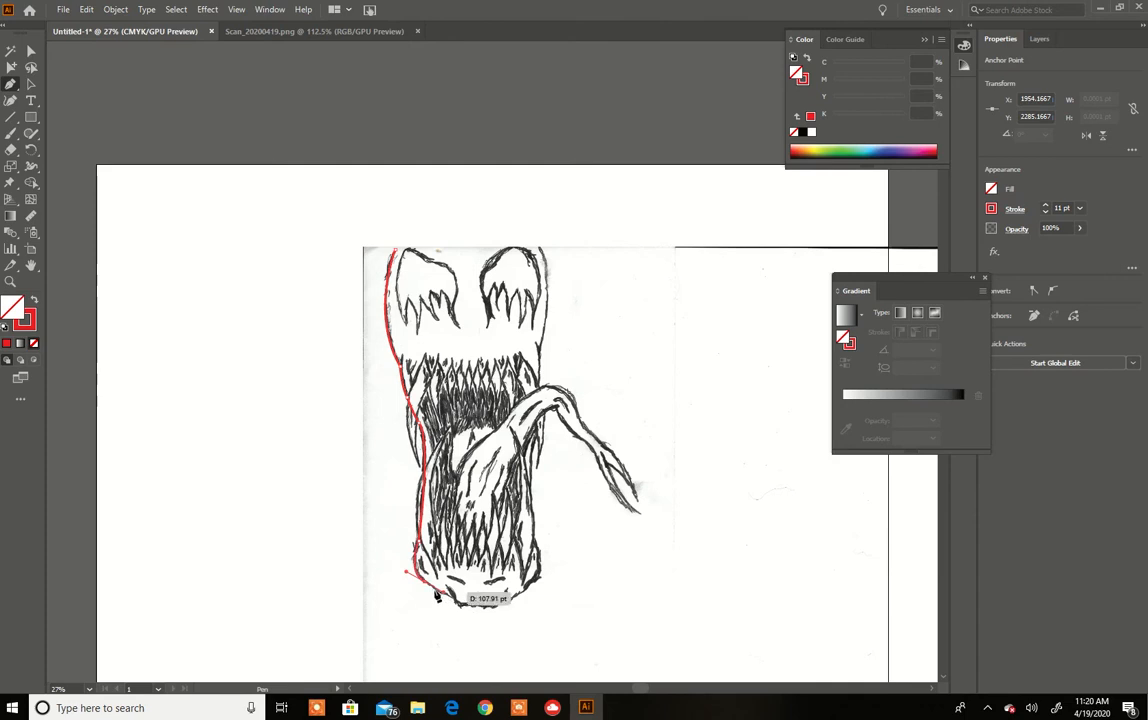
{"action": "left_click", "coordinate": [426, 588]}
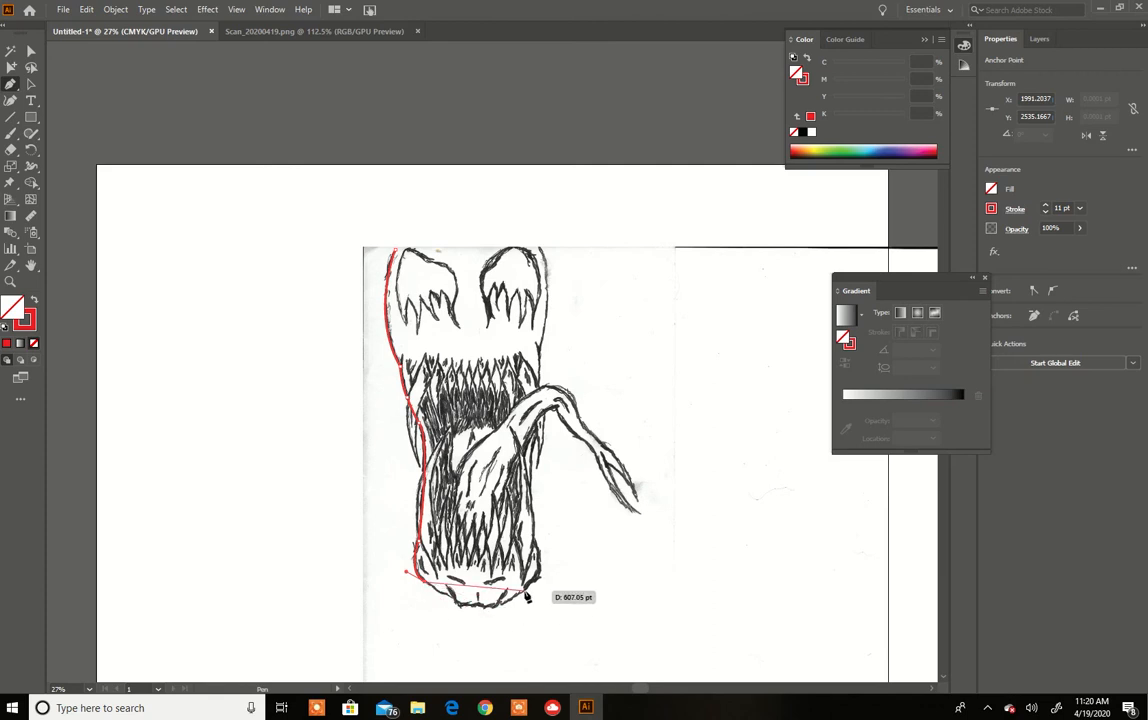
Trace the curved underside of the jaw and carry the path around its lower right corner onto the head's right edge
{"action": "left_click_drag", "start_coordinate": [526, 594], "coordinate": [565, 566]}
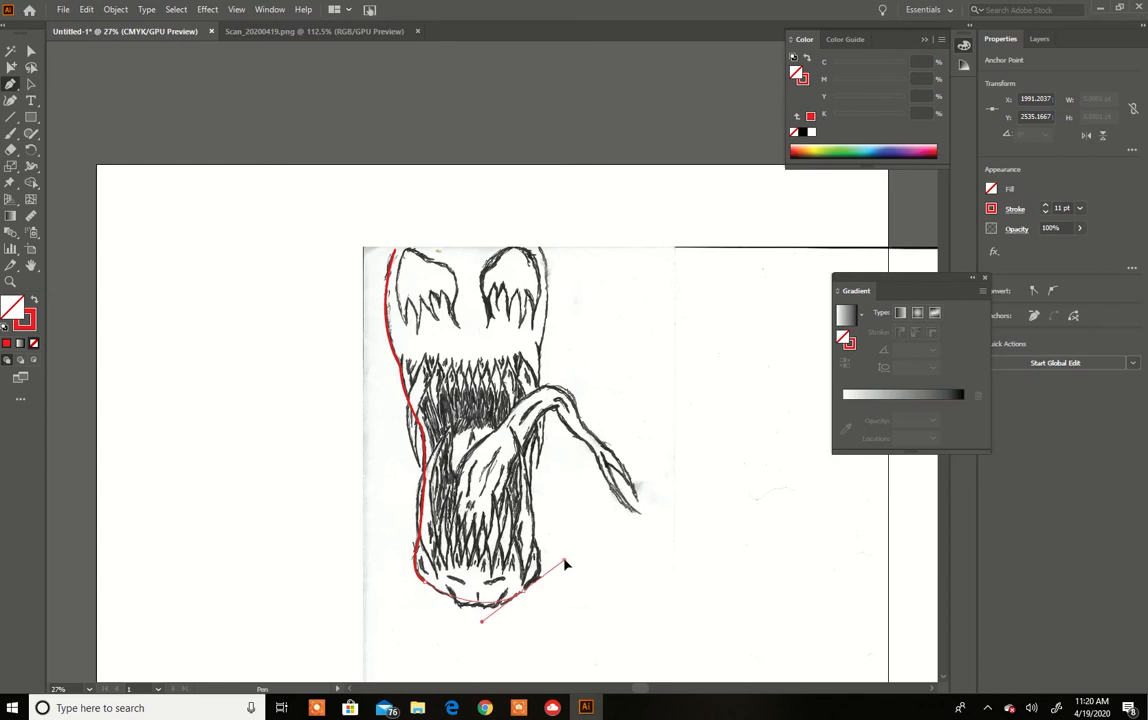
{"action": "left_click", "coordinate": [526, 594]}
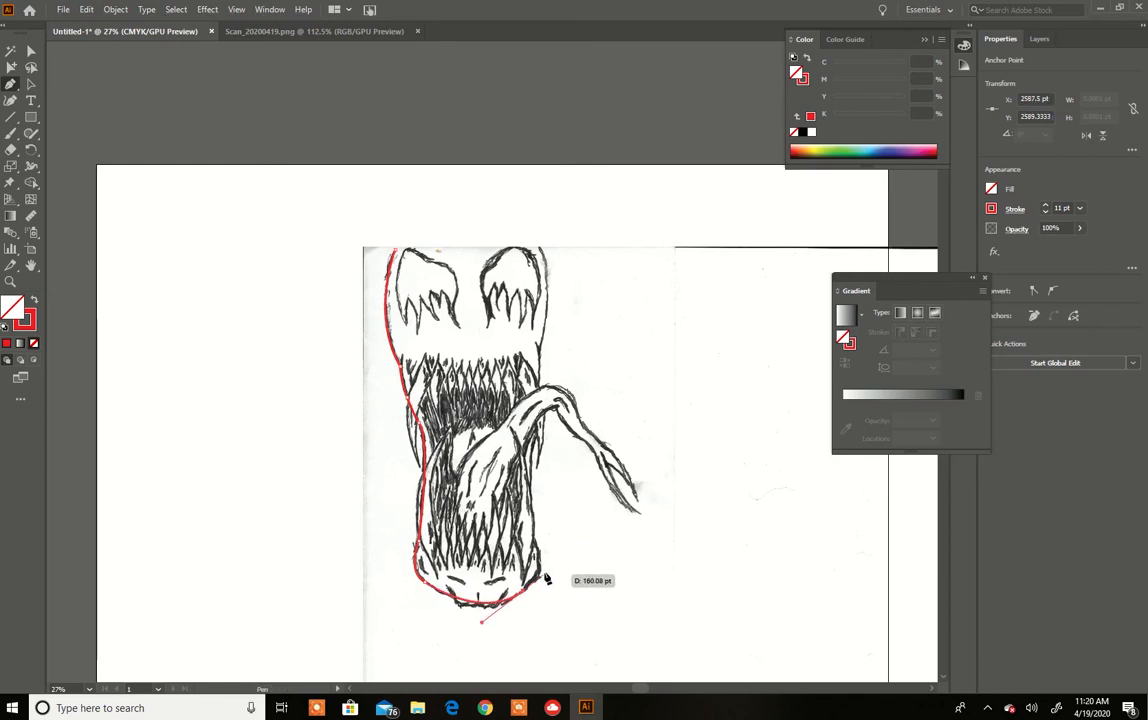
{"action": "left_click_drag", "start_coordinate": [536, 541], "coordinate": [524, 498]}
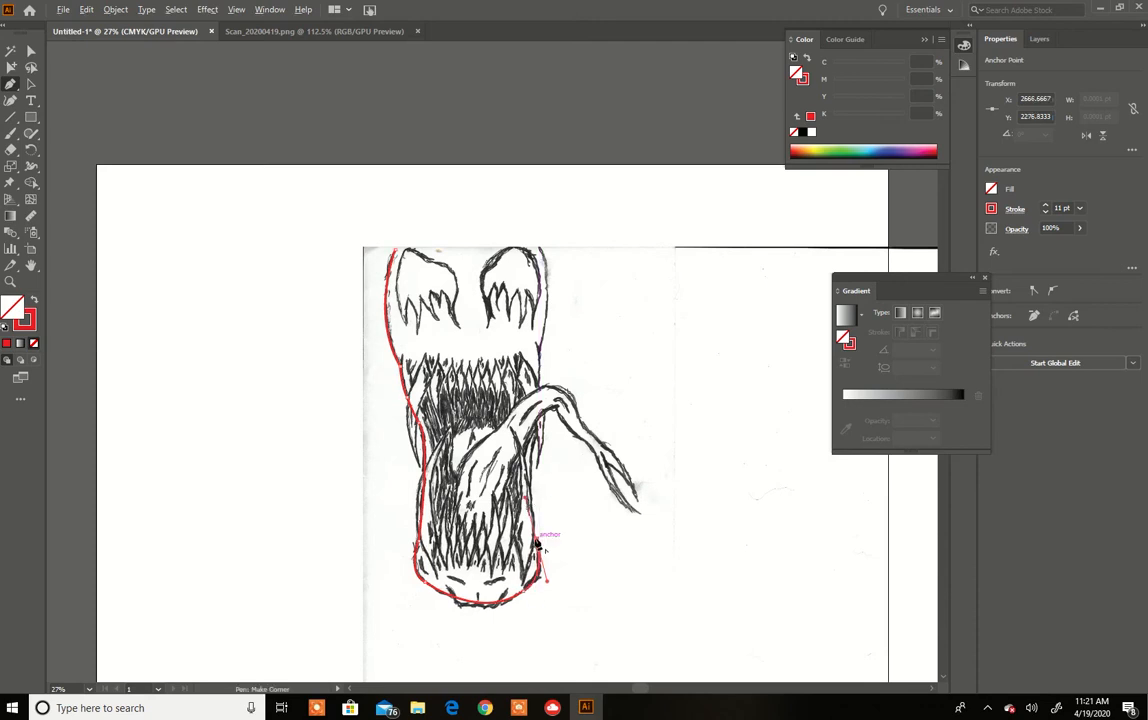
{"action": "left_click_drag", "start_coordinate": [536, 541], "coordinate": [525, 484]}
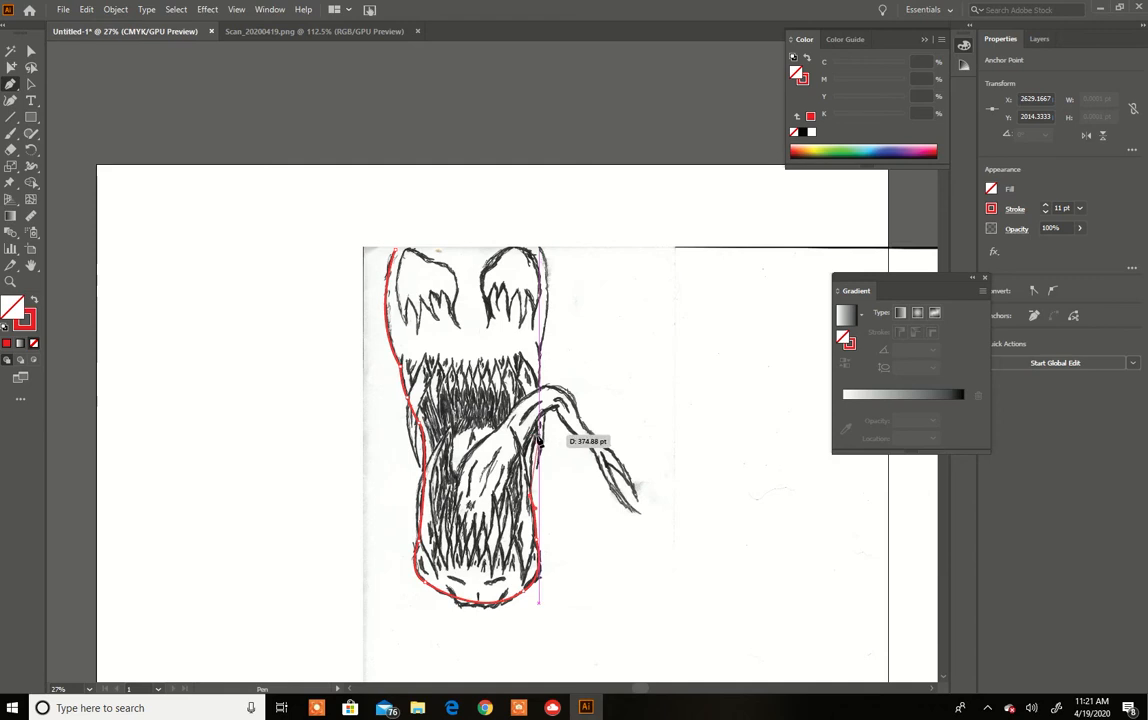
Trace the head's right edge upward, past the tongue, to the upper edge of the scan, ending in a corner anchor
{"action": "left_click_drag", "start_coordinate": [544, 419], "coordinate": [545, 421]}
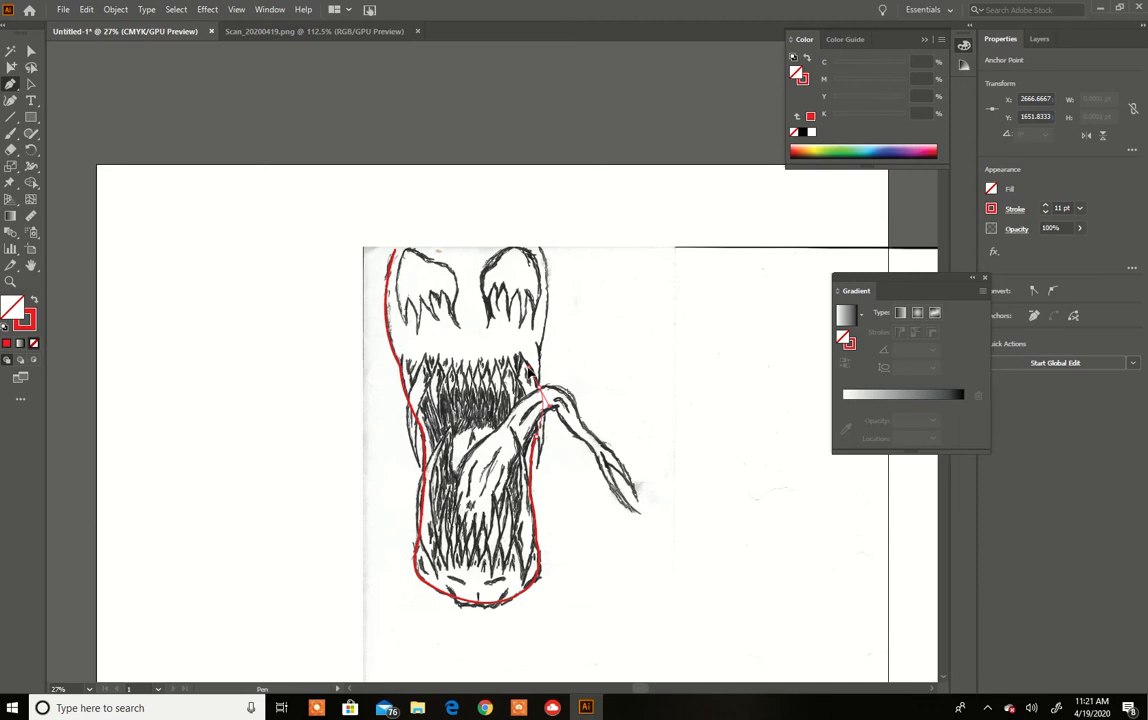
{"action": "left_click", "coordinate": [529, 369]}
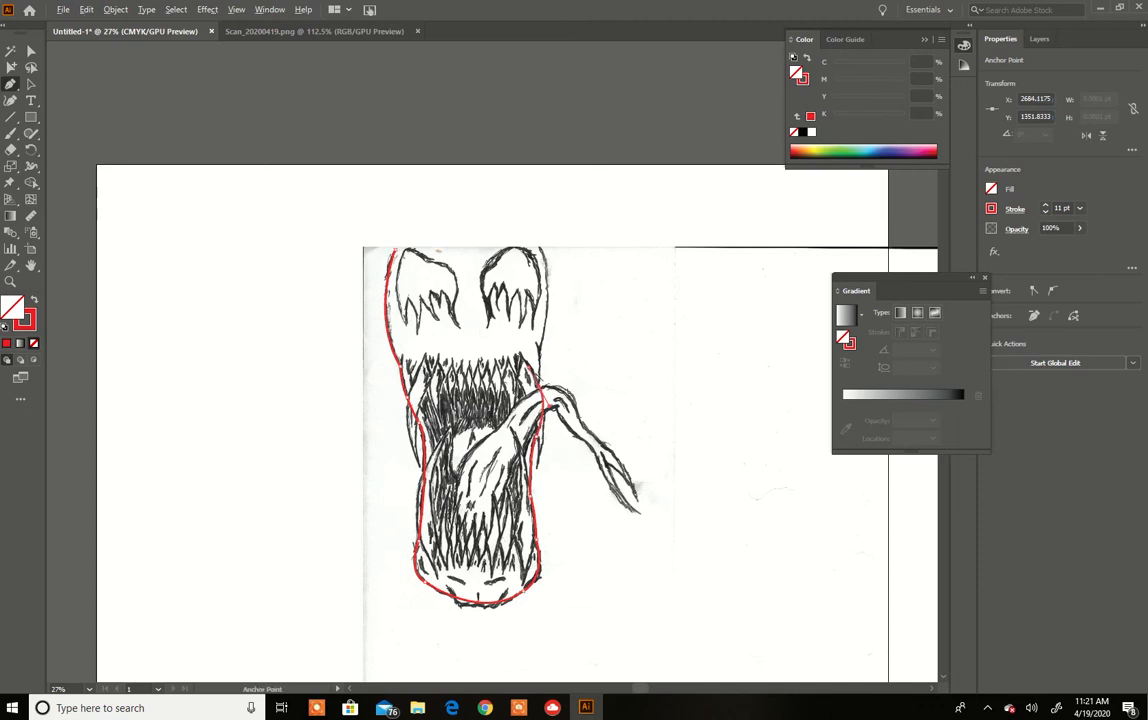
{"action": "left_click", "coordinate": [539, 352]}
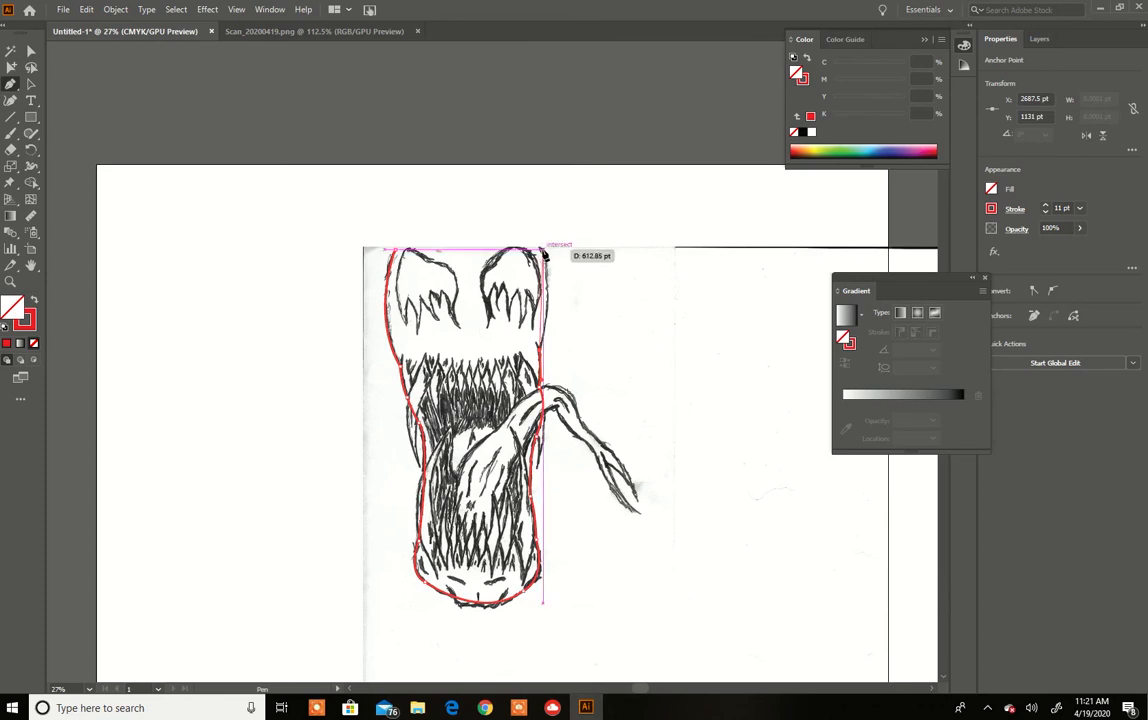
{"action": "left_click_drag", "start_coordinate": [543, 255], "coordinate": [520, 203]}
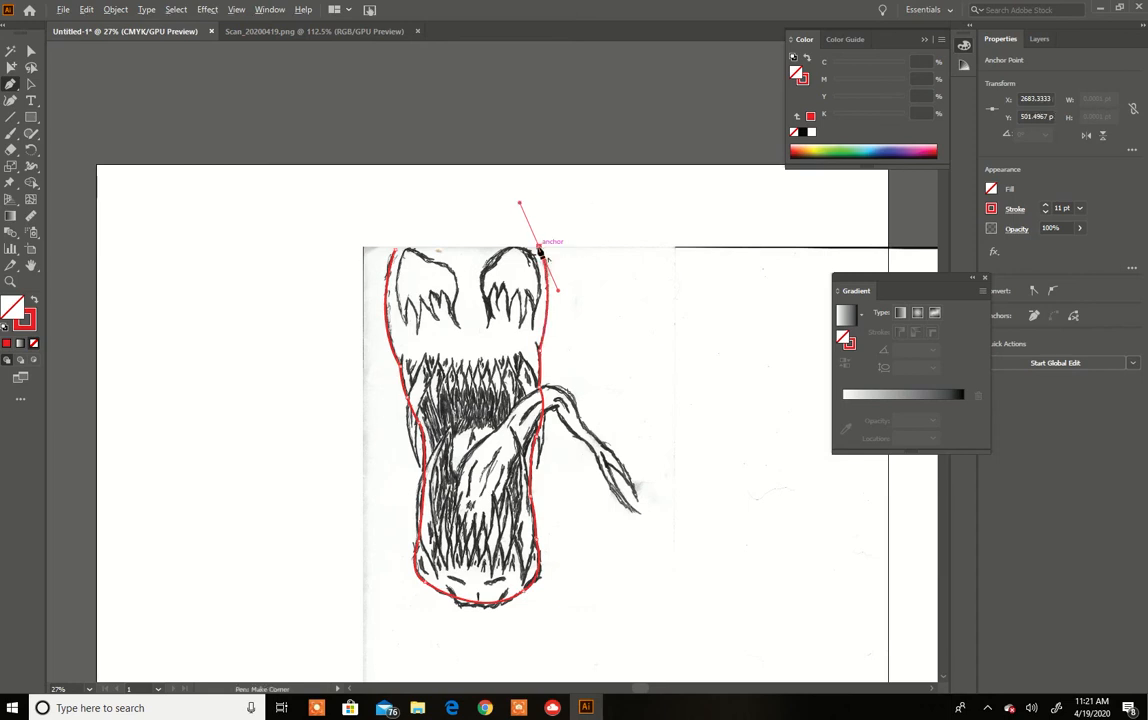
{"action": "left_click", "coordinate": [540, 252]}
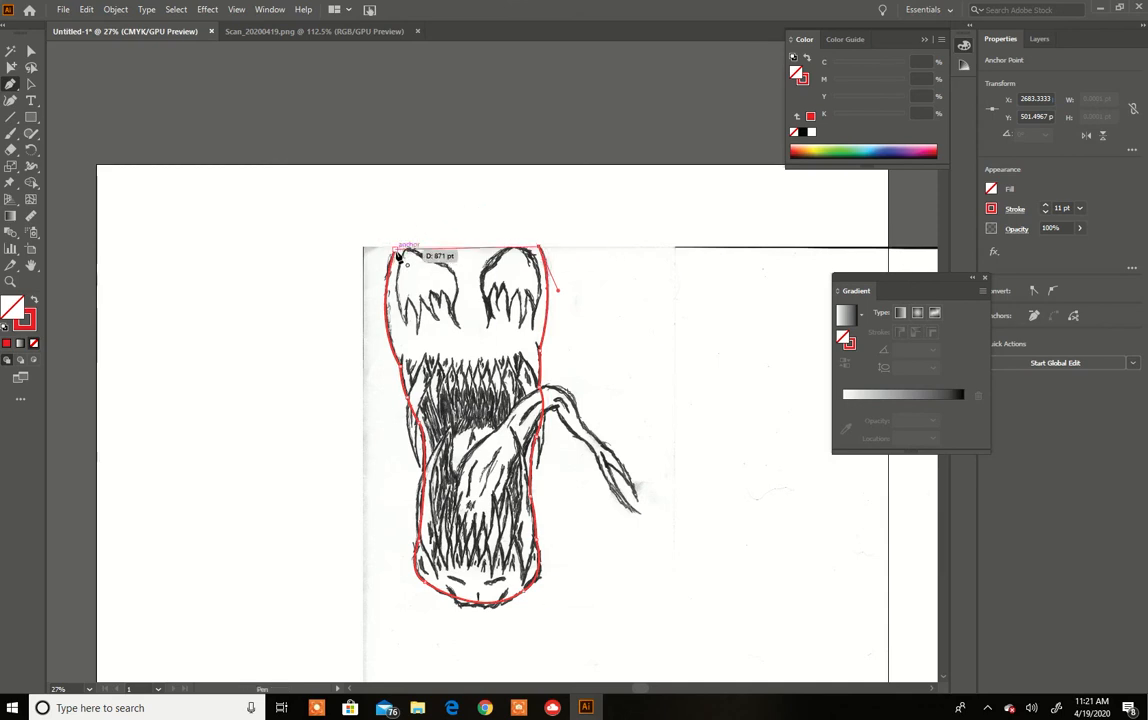
Close the head outline with a rounded dome above the scan, using a smooth anchor at the crown
{"action": "left_click_drag", "start_coordinate": [390, 251], "coordinate": [323, 361]}
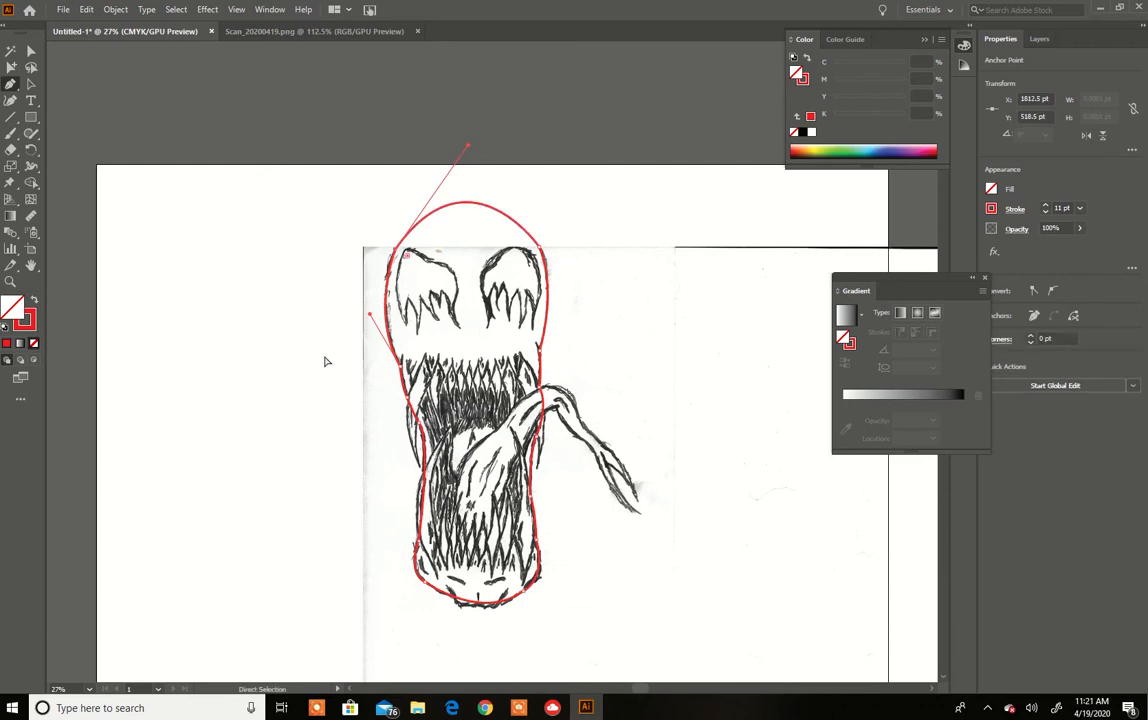
{"action": "key", "text": "ctrl+z"}
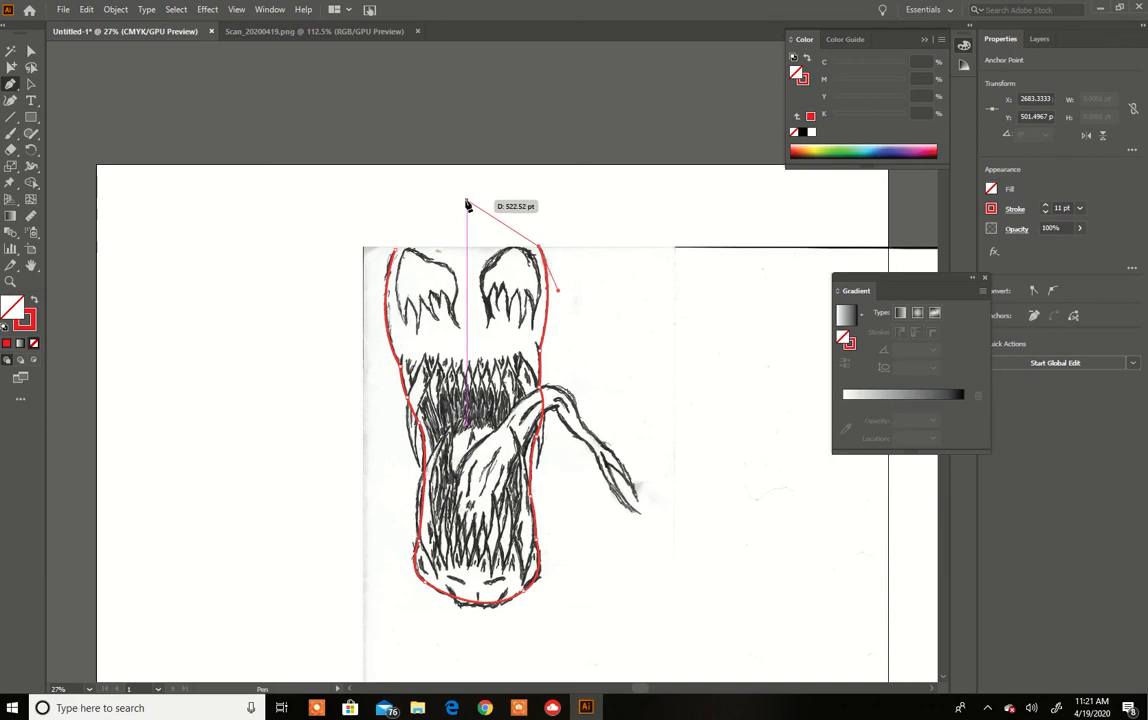
{"action": "left_click_drag", "start_coordinate": [466, 204], "coordinate": [421, 201]}
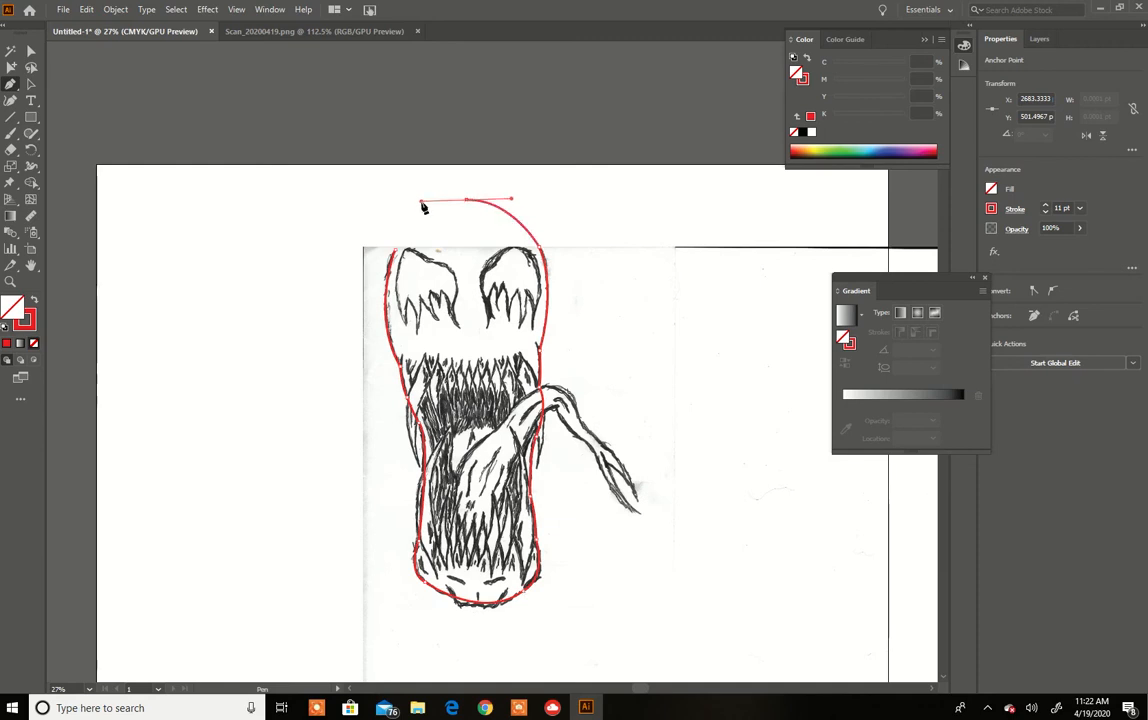
{"action": "left_click", "coordinate": [395, 256]}
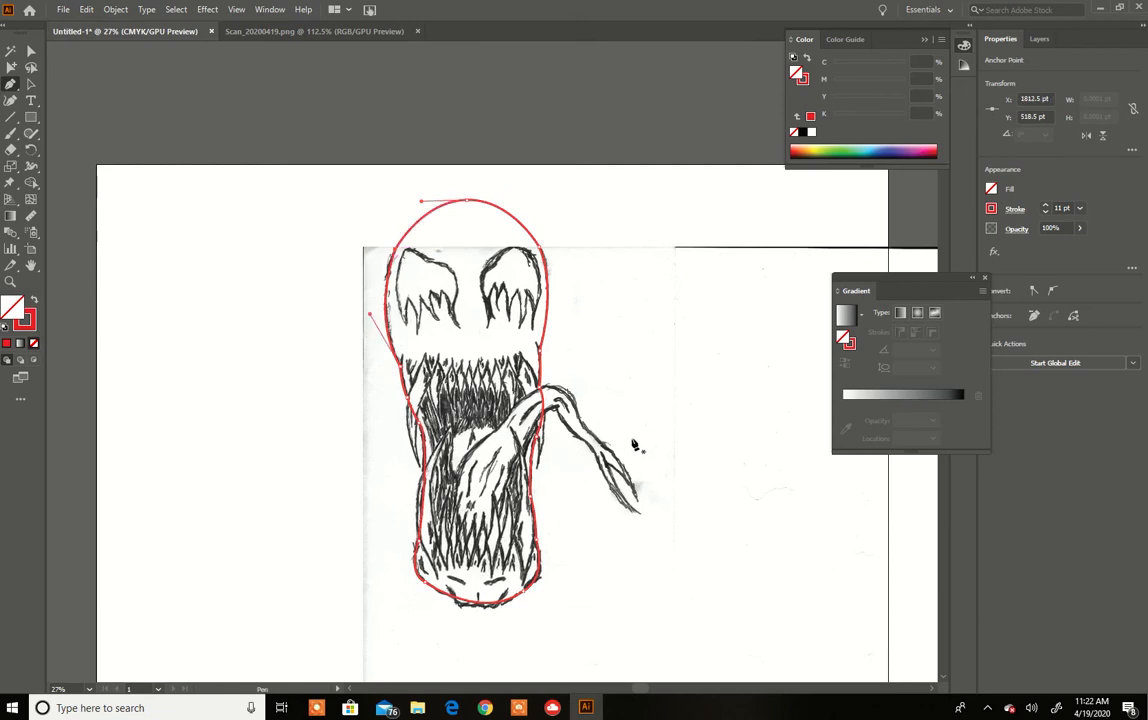
Hide Layer 1 to inspect the closed head outline without the scan, and show the layer again
{"action": "left_click", "coordinate": [1039, 40]}
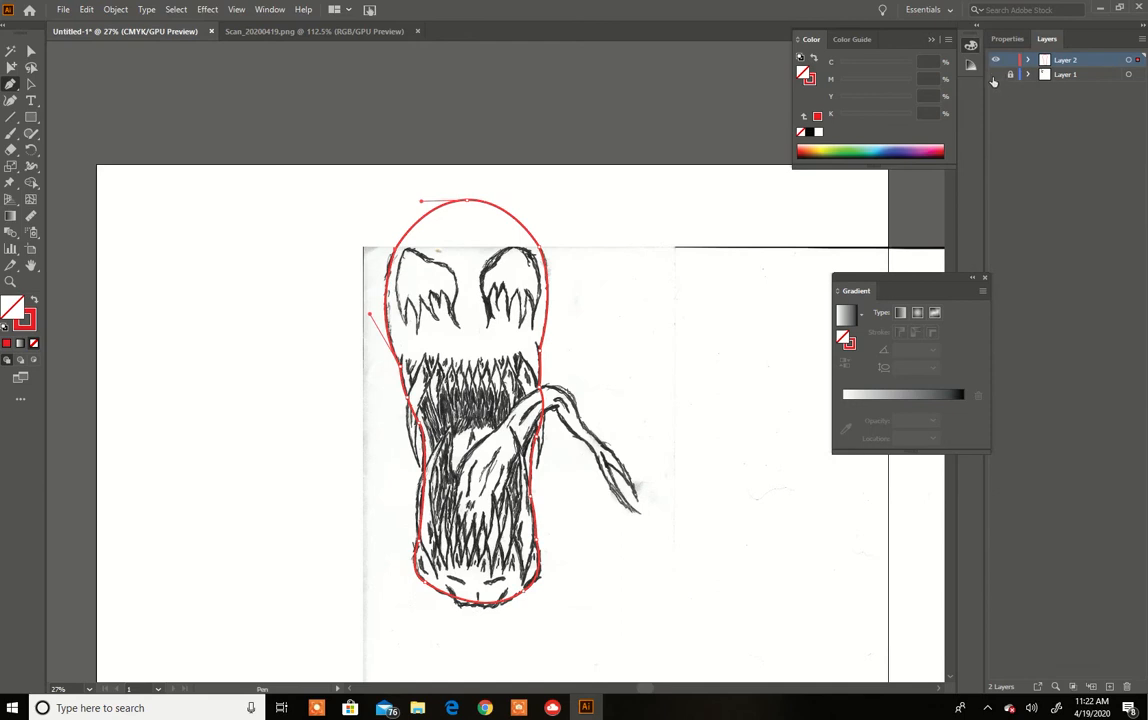
{"action": "left_click", "coordinate": [995, 75]}
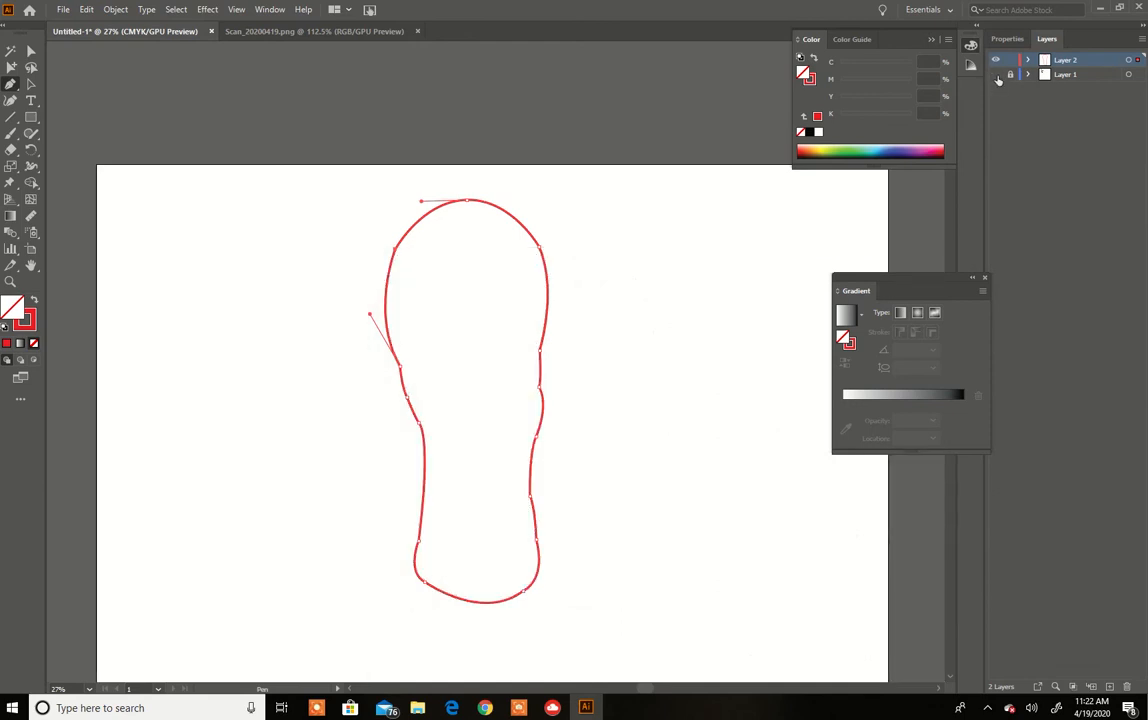
{"action": "left_click", "coordinate": [995, 74]}
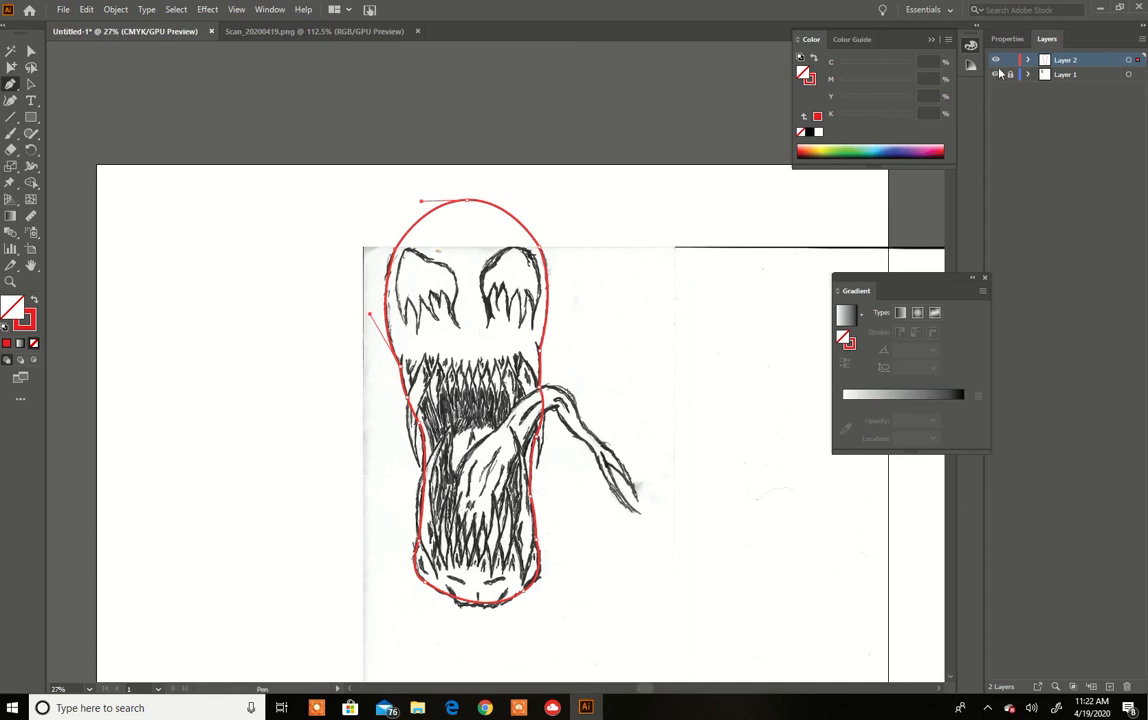
Rename Layer 2 to Skull, lock it, and add a new layer above it
{"action": "double_click", "coordinate": [1066, 60]}
{"action": "type", "text": "Sk"}
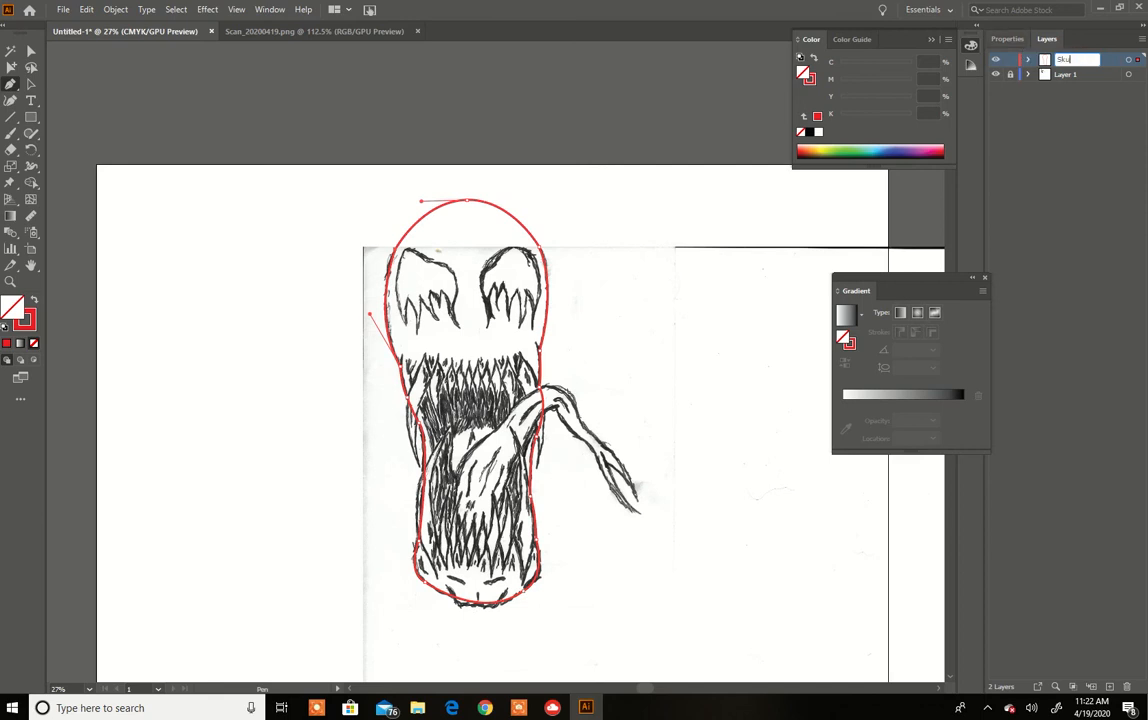
{"action": "type", "text": "ull"}
{"action": "key", "text": "Return"}
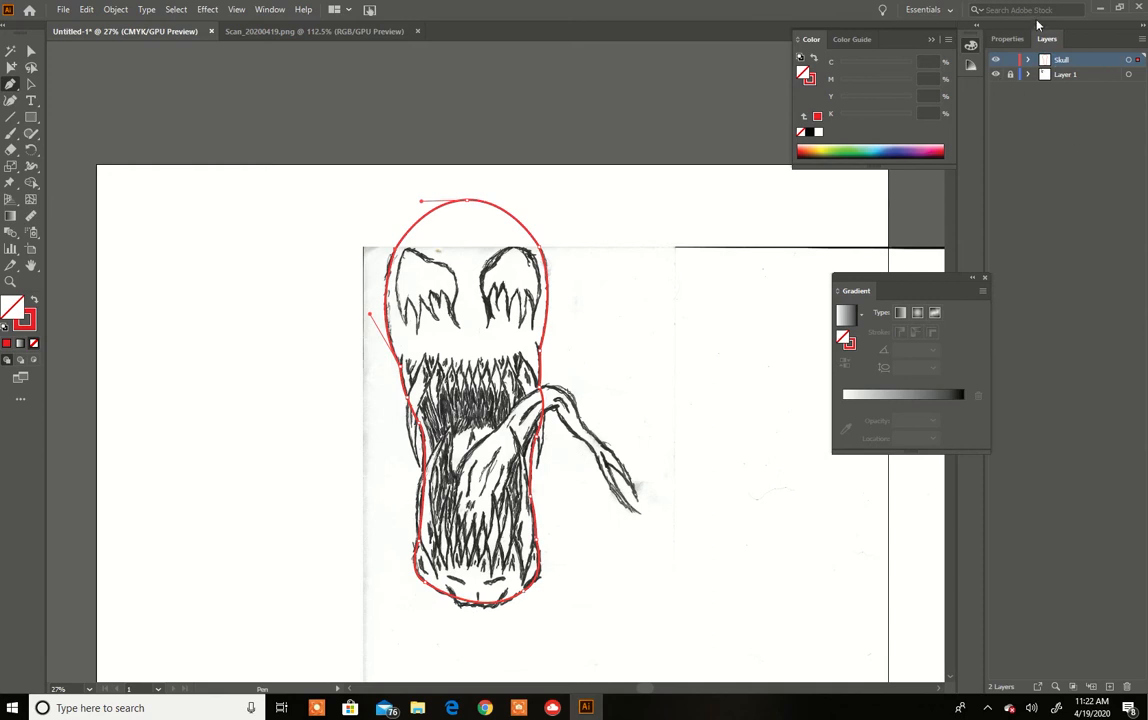
{"action": "left_click", "coordinate": [1108, 687]}
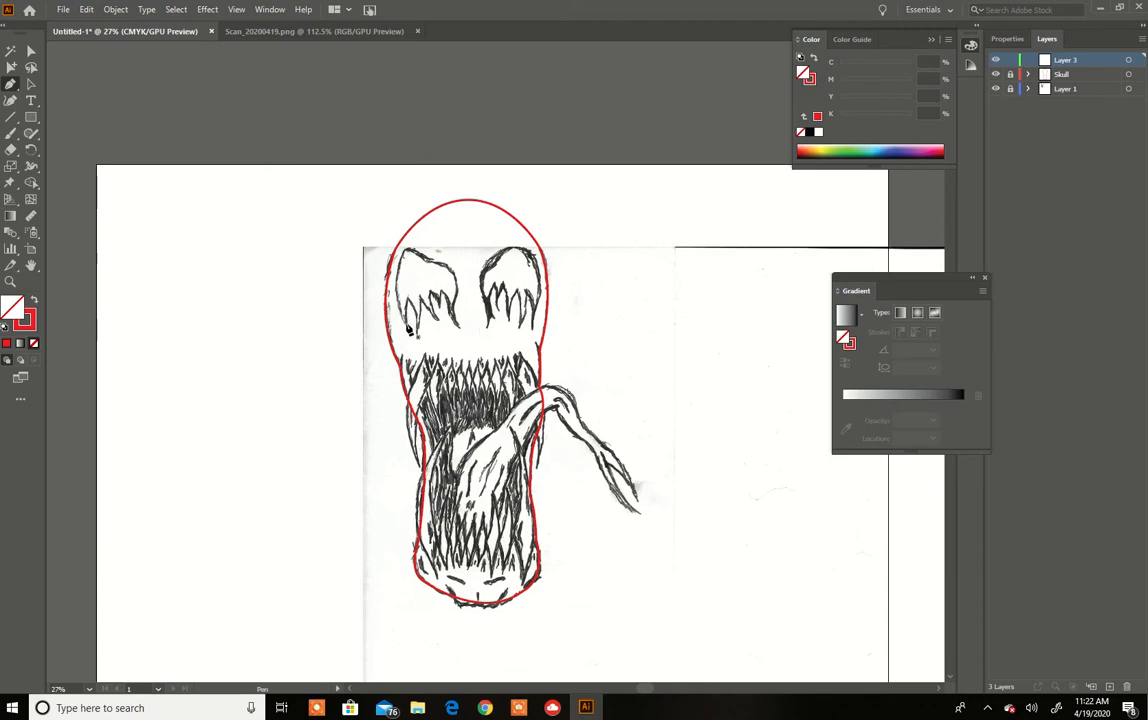
Start a Pen path on Layer 3 at the left eye's lower left tip and trace the first jagged arch down to the next tip
{"action": "left_click_drag", "start_coordinate": [405, 324], "coordinate": [410, 302]}
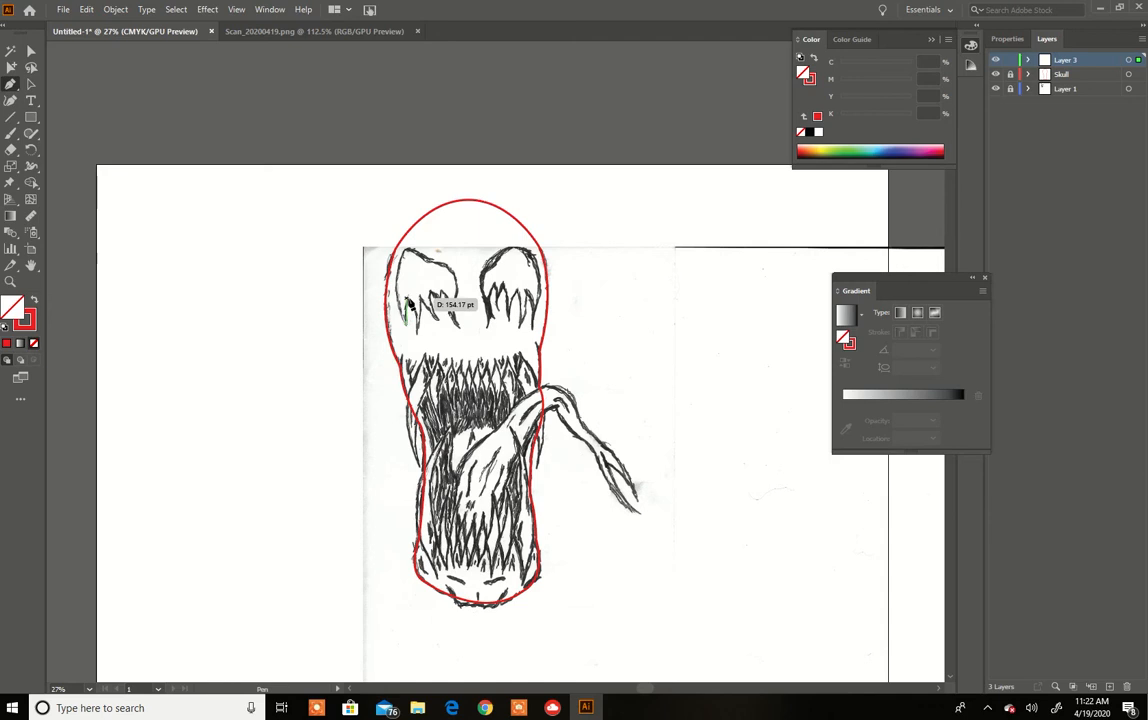
{"action": "scroll", "coordinate": [412, 302], "scroll_direction": "up", "scroll_amount": 3}
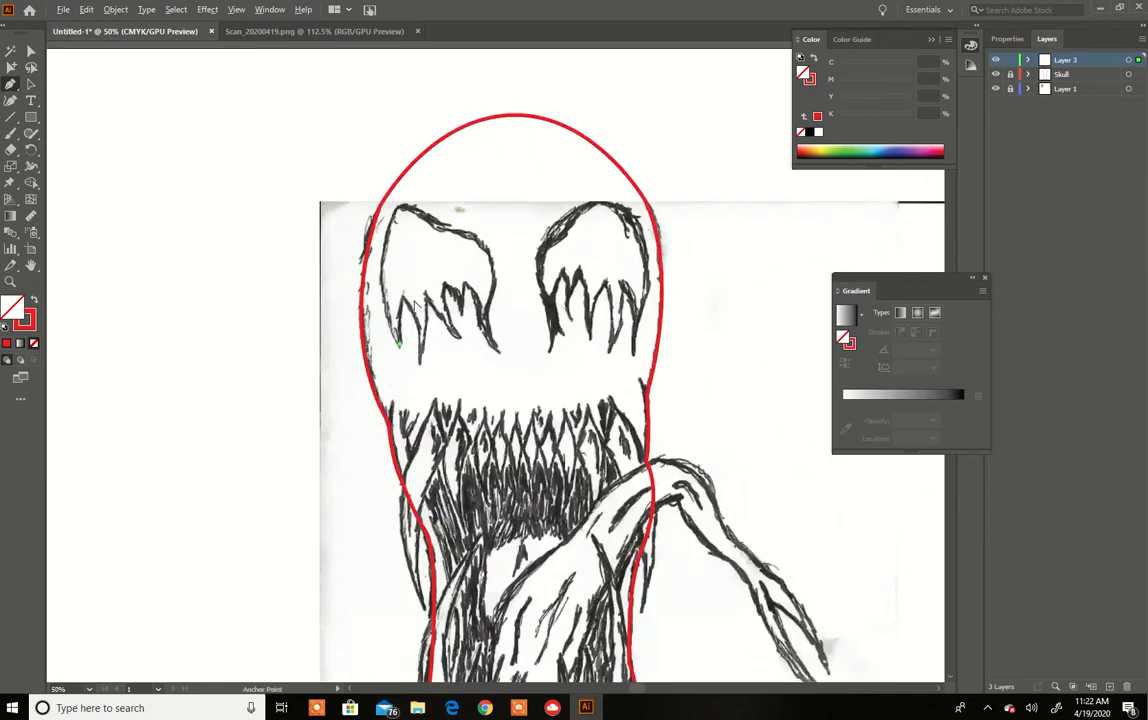
{"action": "left_click_drag", "start_coordinate": [398, 302], "coordinate": [423, 392]}
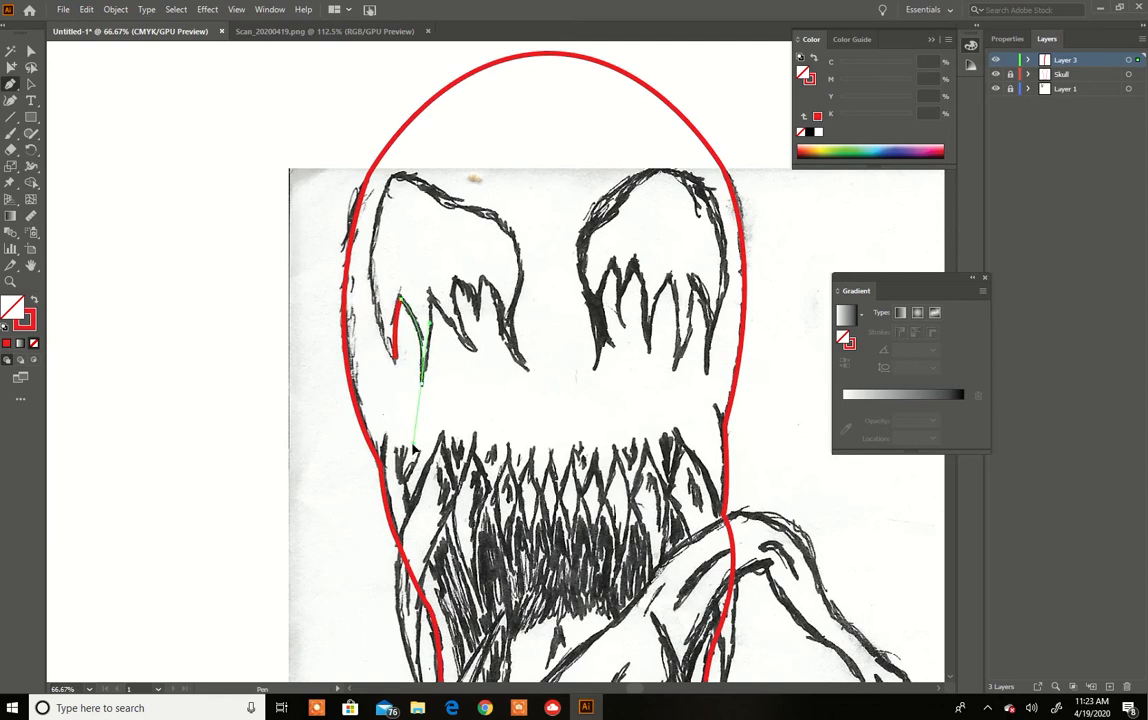
{"action": "left_click_drag", "start_coordinate": [415, 446], "coordinate": [415, 445]}
{"action": "left_click", "coordinate": [422, 383]}
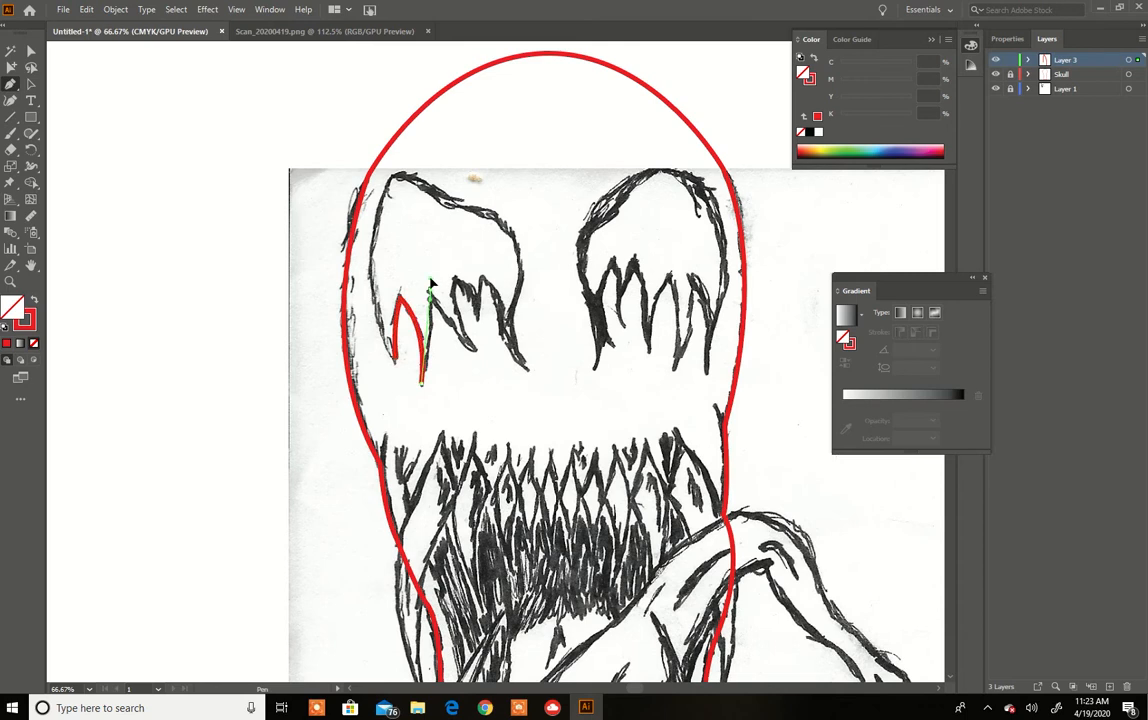
Extend the left eye's jagged edge over its second peak, down to the following tip, and up to the third peak
{"action": "left_click_drag", "start_coordinate": [431, 290], "coordinate": [425, 253]}
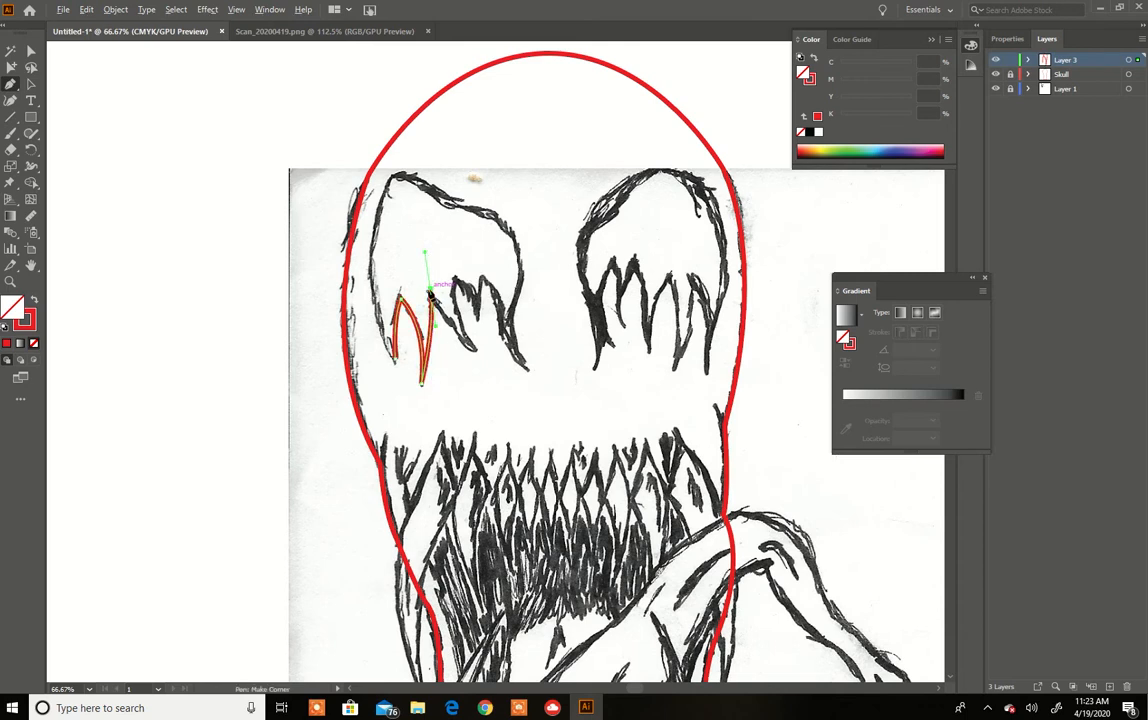
{"action": "left_click", "coordinate": [430, 293]}
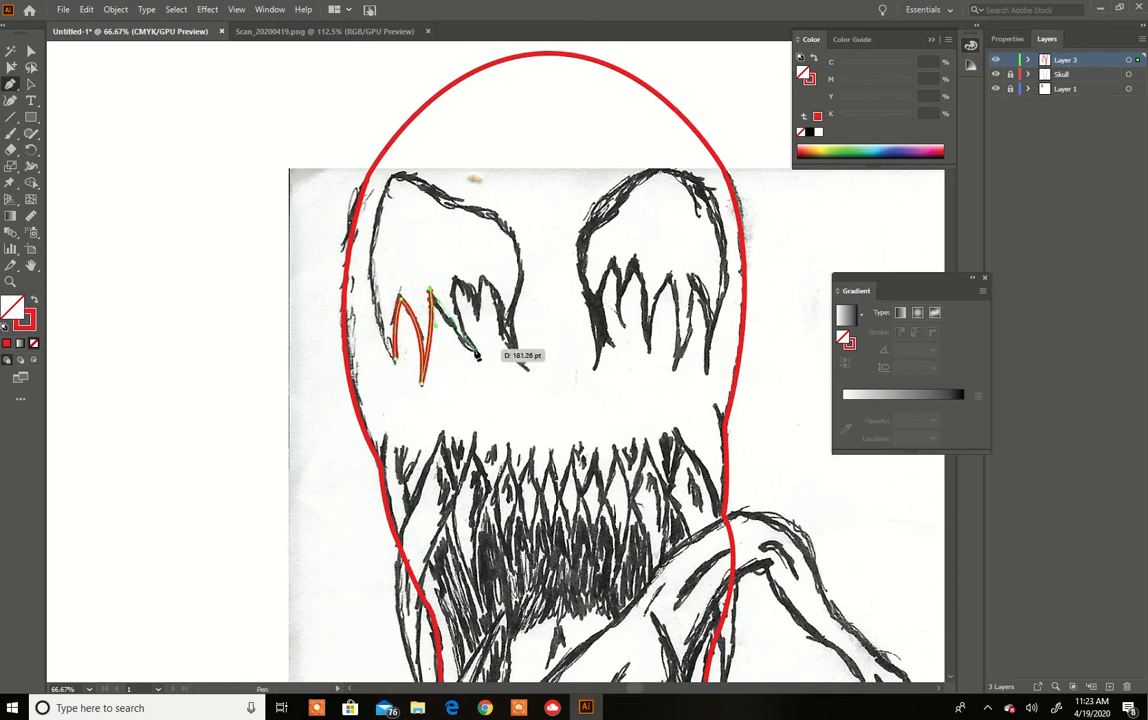
{"action": "left_click", "coordinate": [476, 350]}
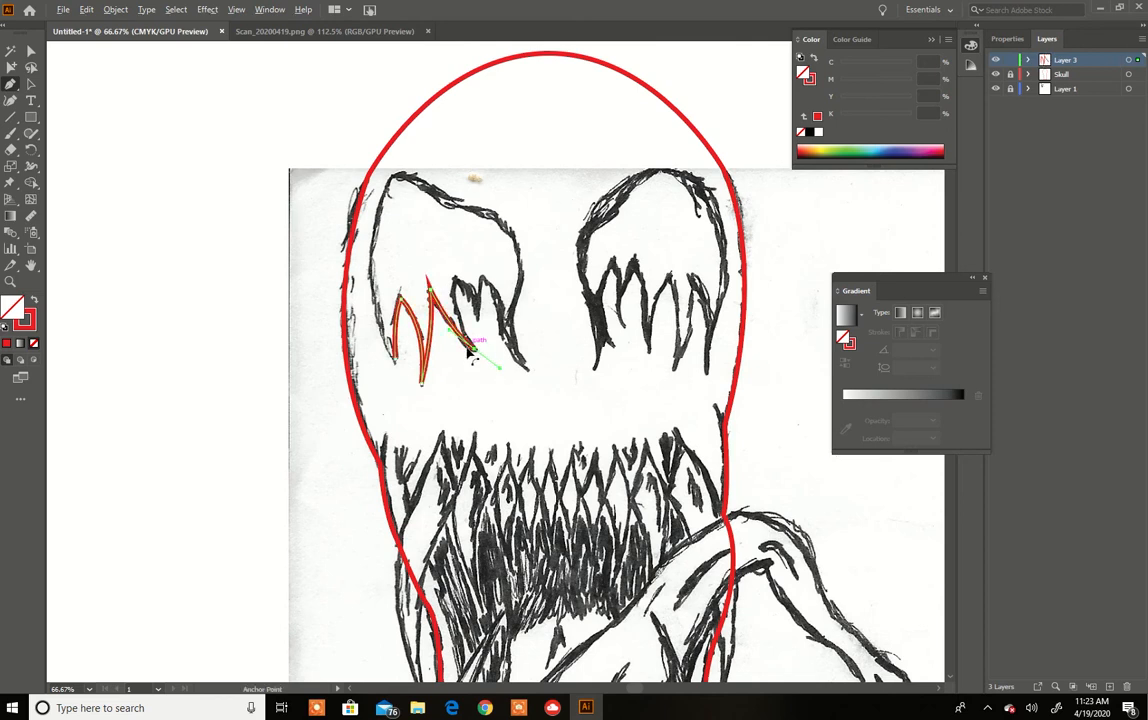
{"action": "key", "text": "Escape"}
{"action": "left_click_drag", "start_coordinate": [458, 263], "coordinate": [462, 249]}
{"action": "left_click", "coordinate": [456, 277]}
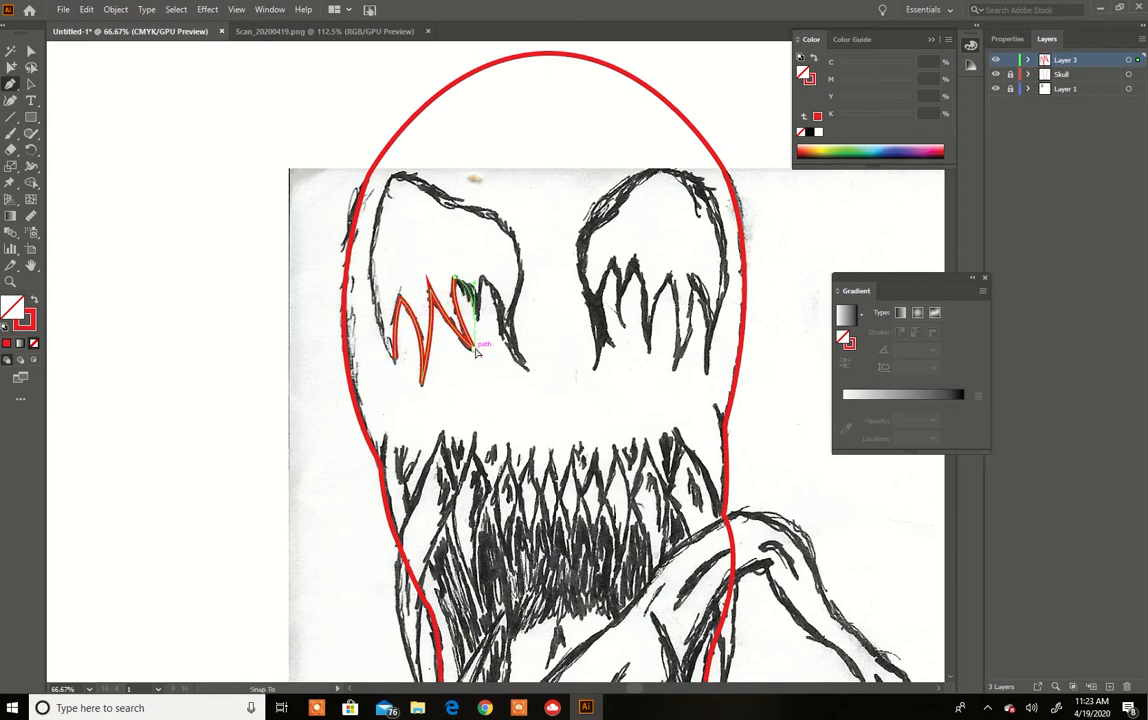
Continue the left eye path from the third peak down into the short notch and up to the fourth peak
{"action": "left_click_drag", "start_coordinate": [477, 349], "coordinate": [479, 304]}
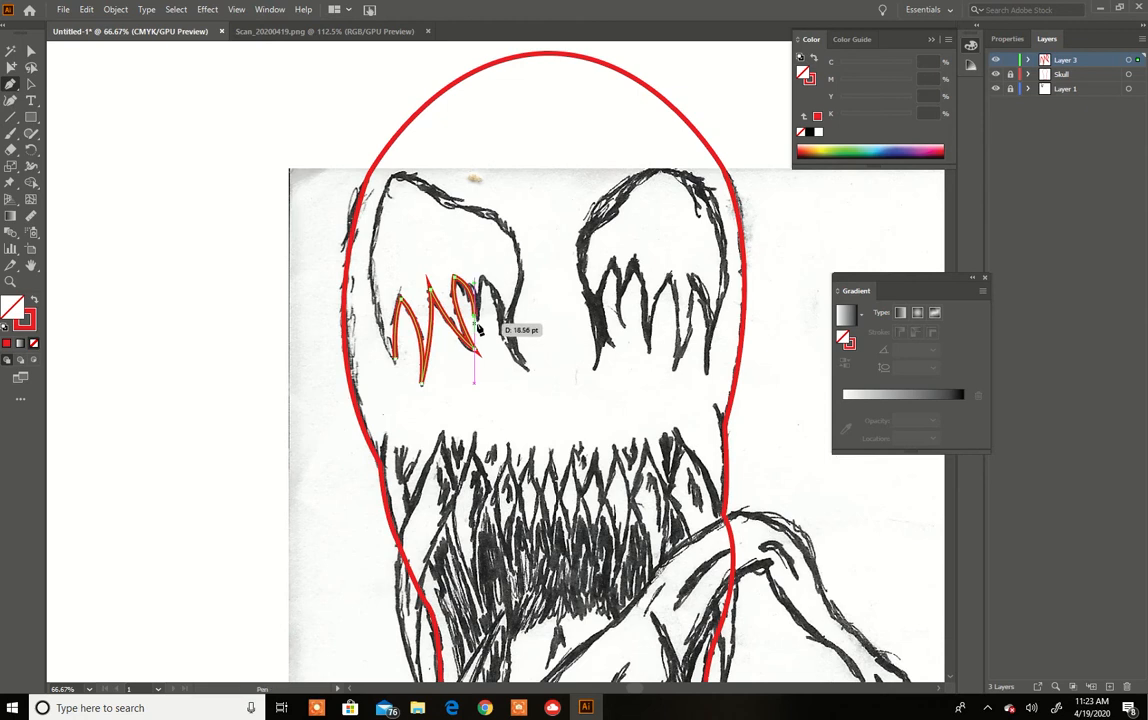
{"action": "left_click", "coordinate": [479, 323], "text": "ctrl"}
{"action": "left_click", "coordinate": [478, 345], "text": "ctrl"}
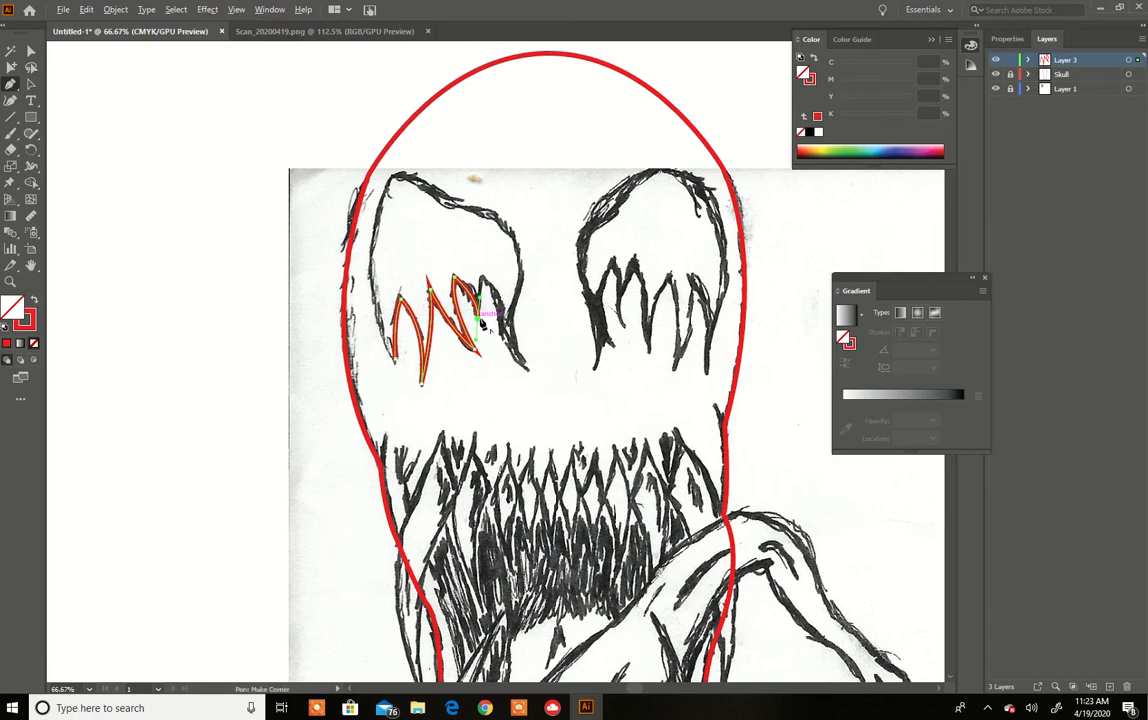
{"action": "left_click", "coordinate": [479, 319]}
{"action": "left_click_drag", "start_coordinate": [482, 278], "coordinate": [484, 281]}
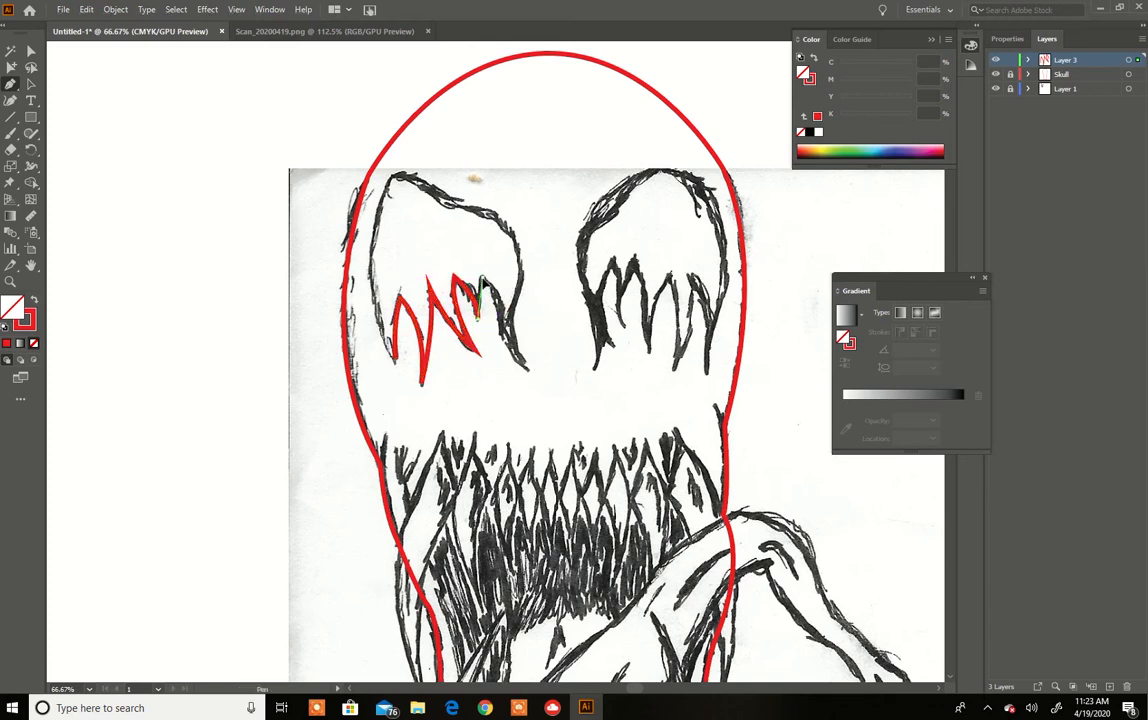
{"action": "left_click", "coordinate": [484, 269]}
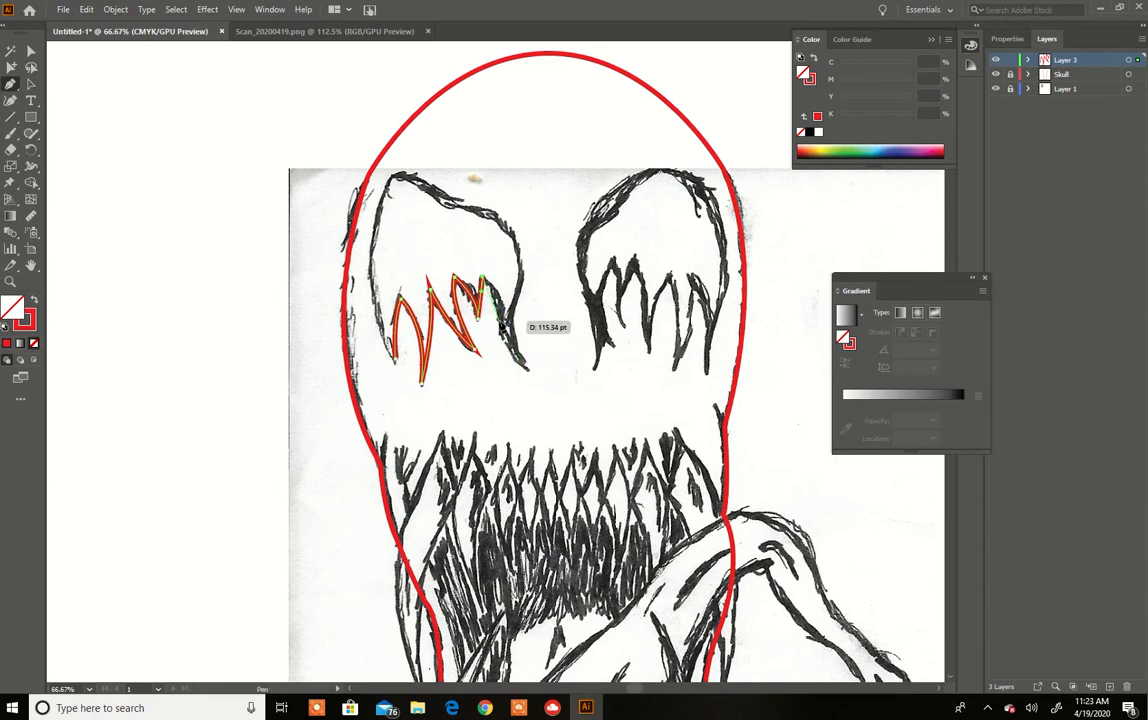
Trace the left eye's last jagged edge from the fourth peak down to the lower right tip, ending in a corner
{"action": "key", "text": "Escape"}
{"action": "left_click_drag", "start_coordinate": [497, 338], "coordinate": [497, 337]}
{"action": "left_click", "coordinate": [502, 318]}
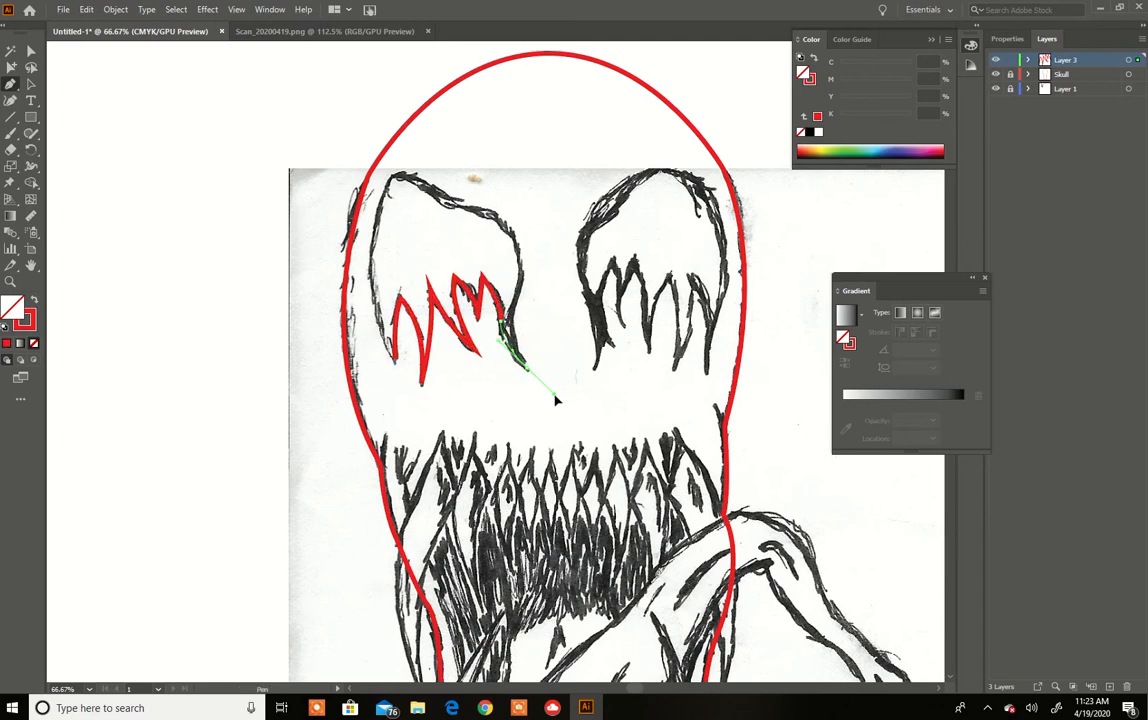
{"action": "left_click_drag", "start_coordinate": [557, 397], "coordinate": [557, 396]}
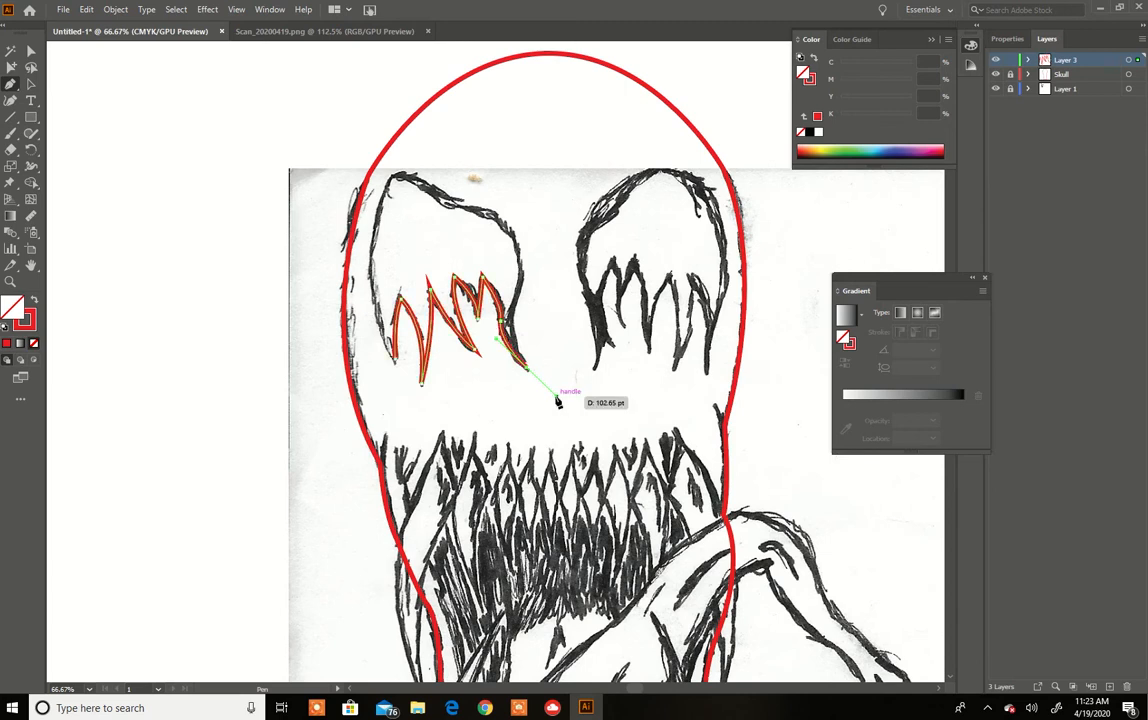
{"action": "left_click", "coordinate": [527, 371]}
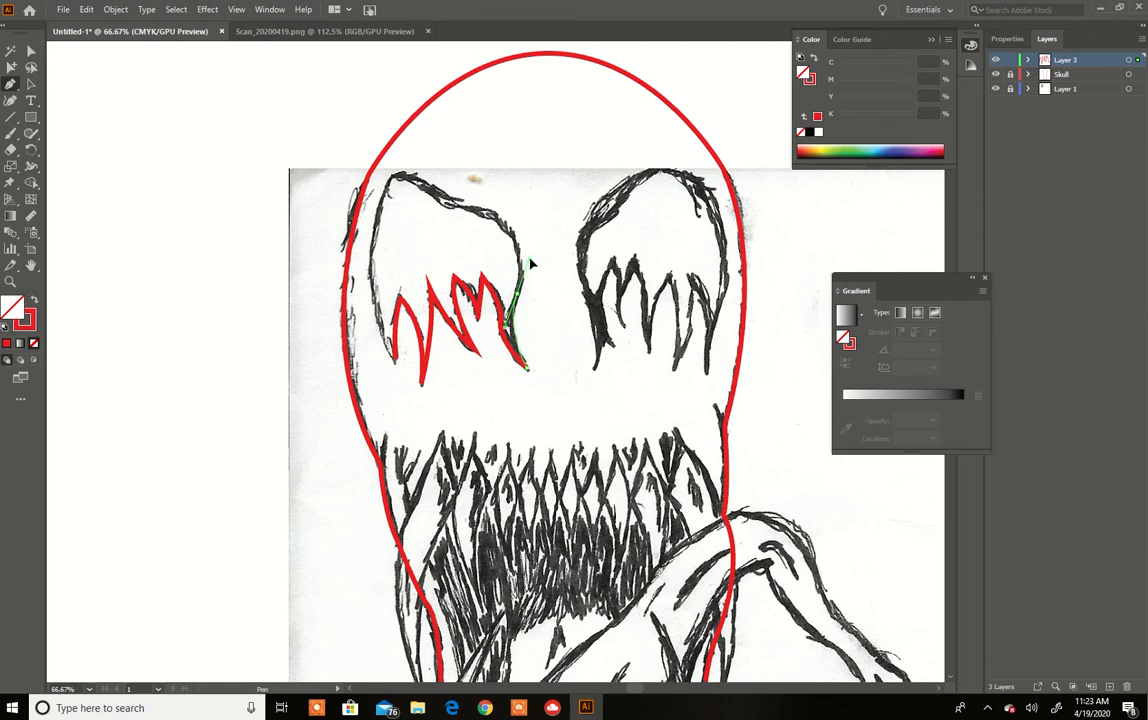
Extend the path up the left eye's right side and around onto the middle of its sloping upper edge
{"action": "left_click", "coordinate": [517, 291]}
{"action": "left_click", "coordinate": [517, 293]}
{"action": "left_click_drag", "start_coordinate": [512, 230], "coordinate": [491, 203]}
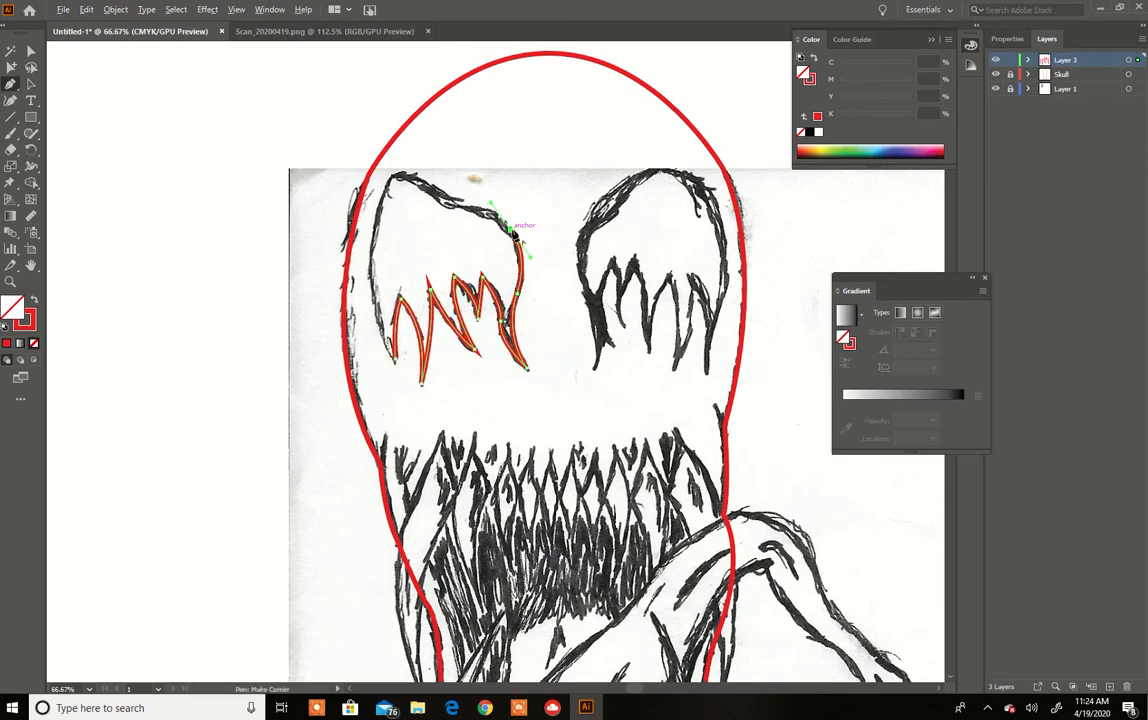
{"action": "left_click", "coordinate": [511, 230]}
{"action": "left_click_drag", "start_coordinate": [463, 208], "coordinate": [401, 162]}
{"action": "left_click", "coordinate": [459, 208]}
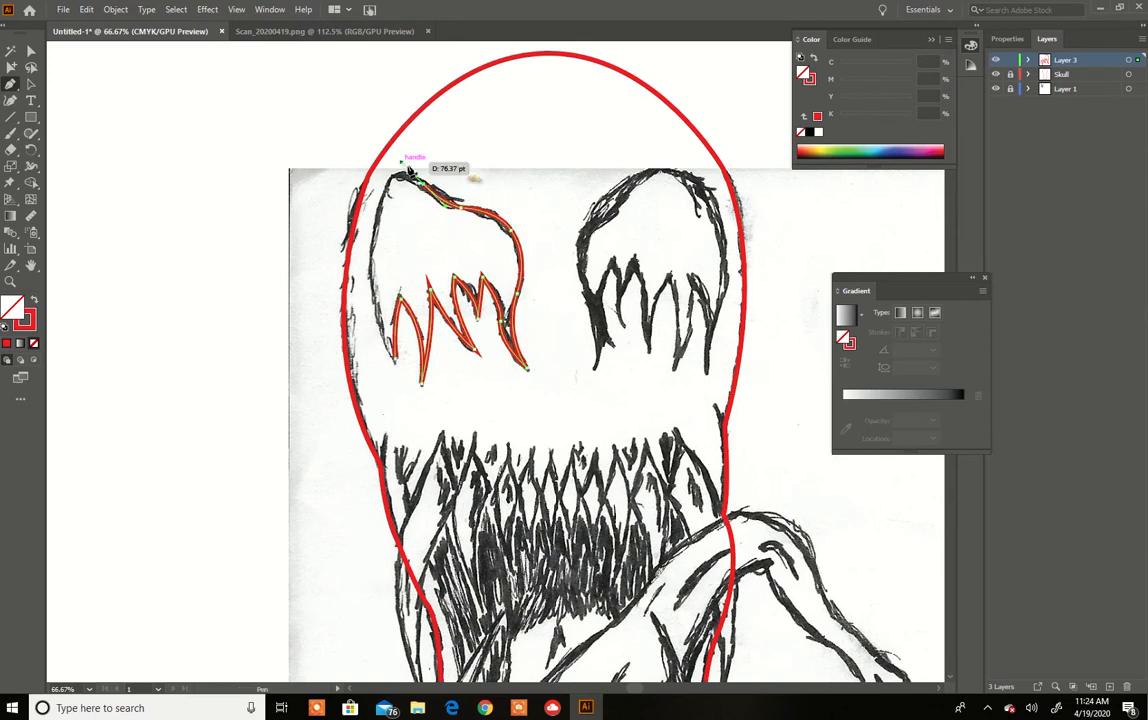
Trace the left eye's upper left corner and left side, closing the path at its starting tip
{"action": "left_click", "coordinate": [423, 185]}
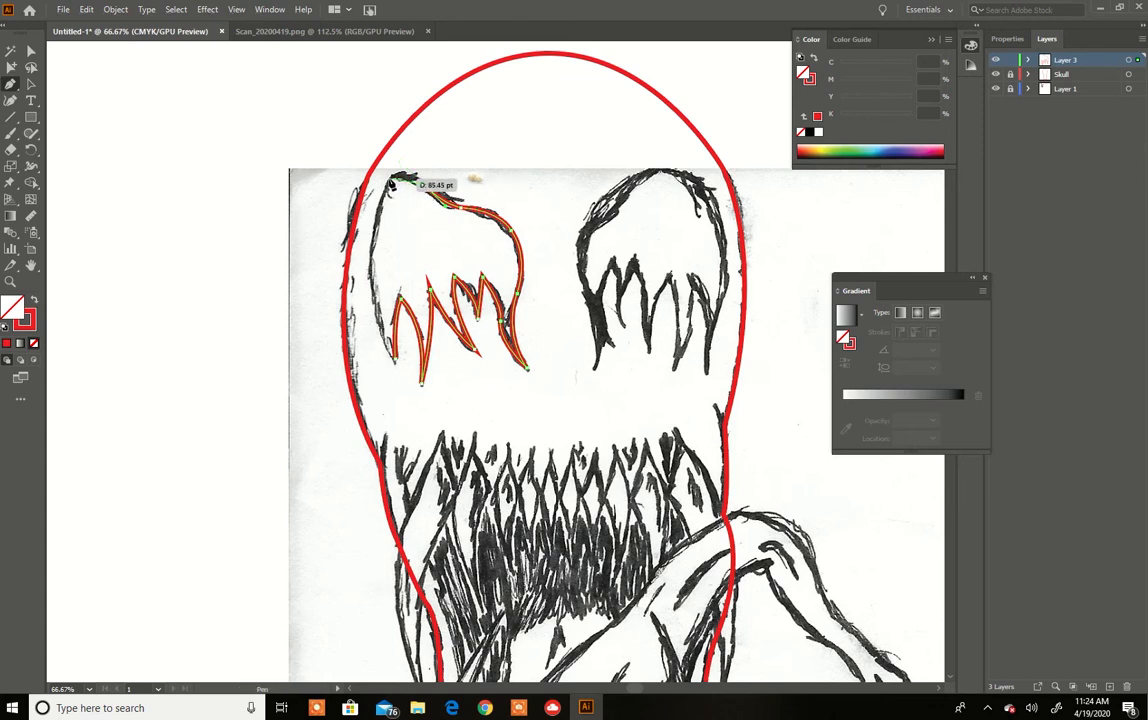
{"action": "left_click", "coordinate": [395, 180]}
{"action": "left_click_drag", "start_coordinate": [387, 180], "coordinate": [381, 228]}
{"action": "left_click", "coordinate": [395, 176]}
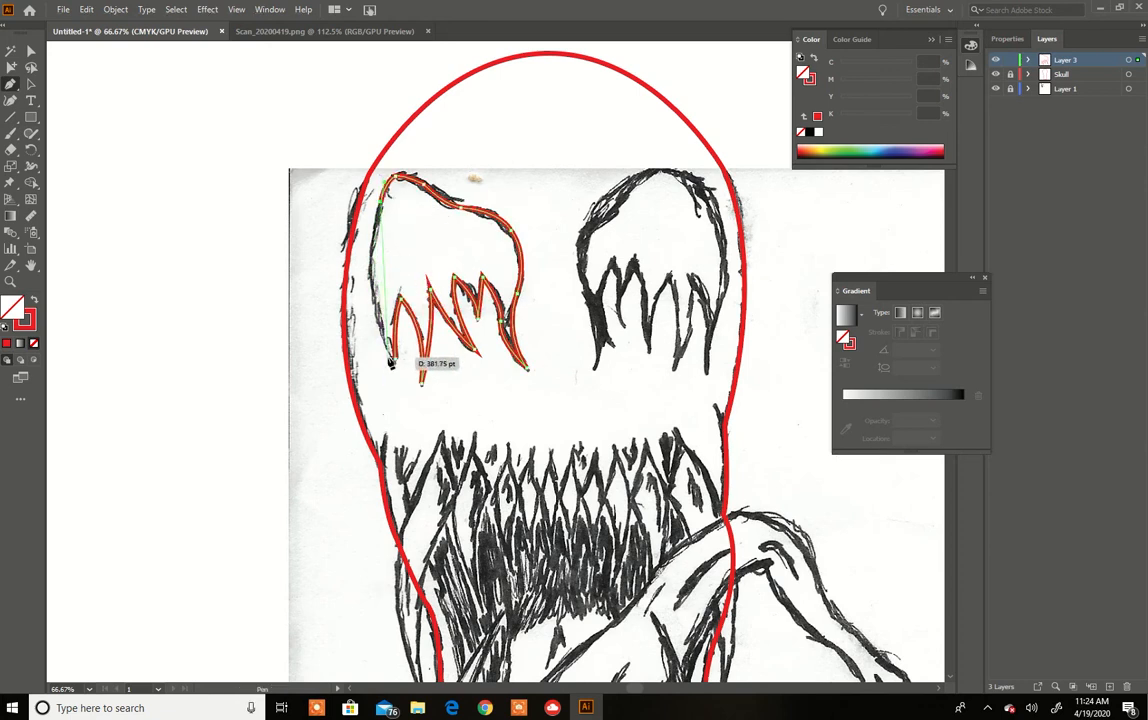
{"action": "left_click_drag", "start_coordinate": [395, 358], "coordinate": [438, 428]}
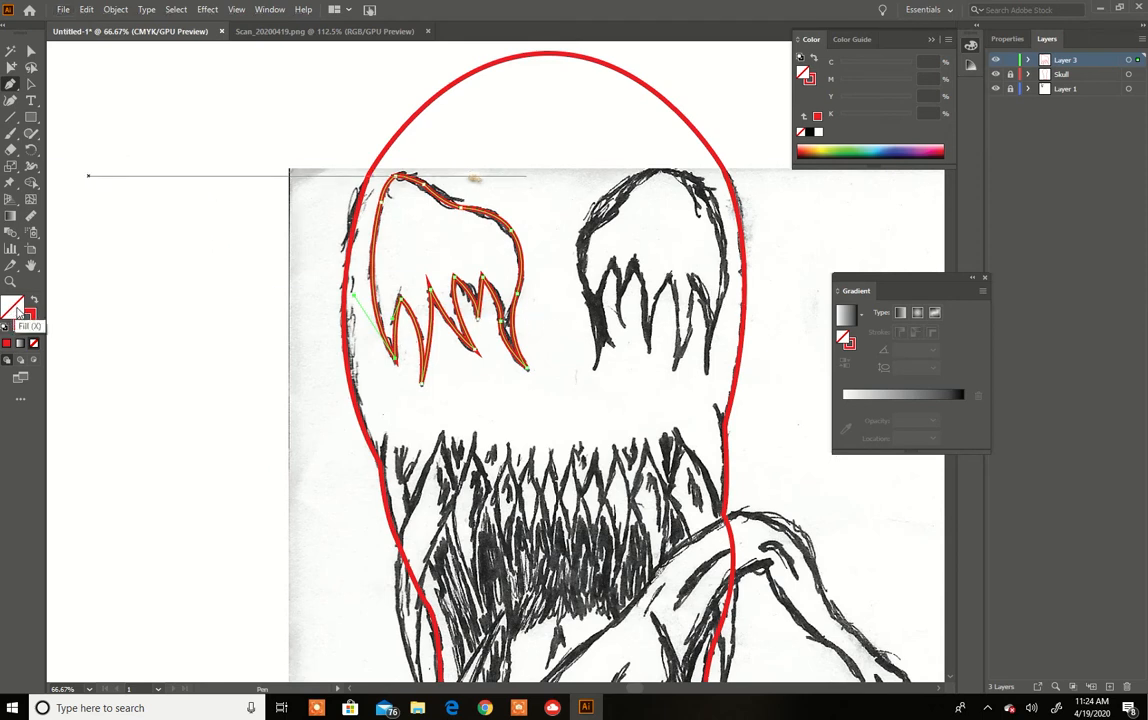
Fill the closed left eye shape with solid red, and hide Layer 1 to inspect it before showing the layer again
{"action": "left_click", "coordinate": [8, 344]}
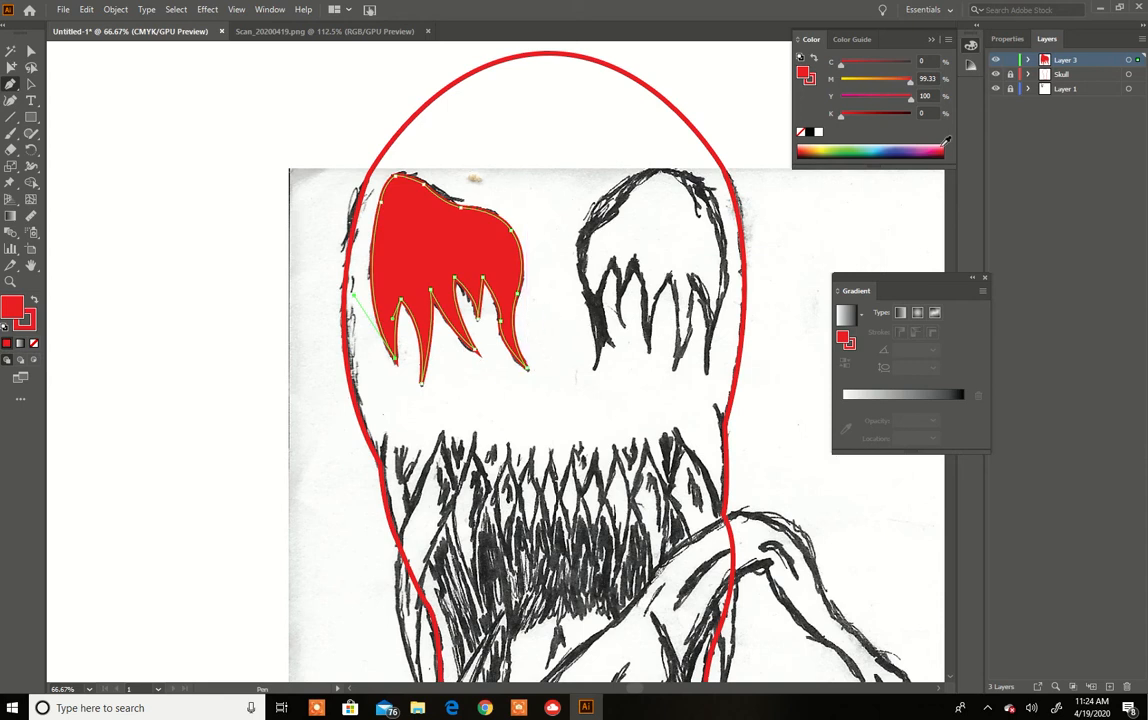
{"action": "left_click", "coordinate": [995, 89]}
{"action": "scroll", "coordinate": [770, 251], "scroll_direction": "down", "scroll_amount": 2}
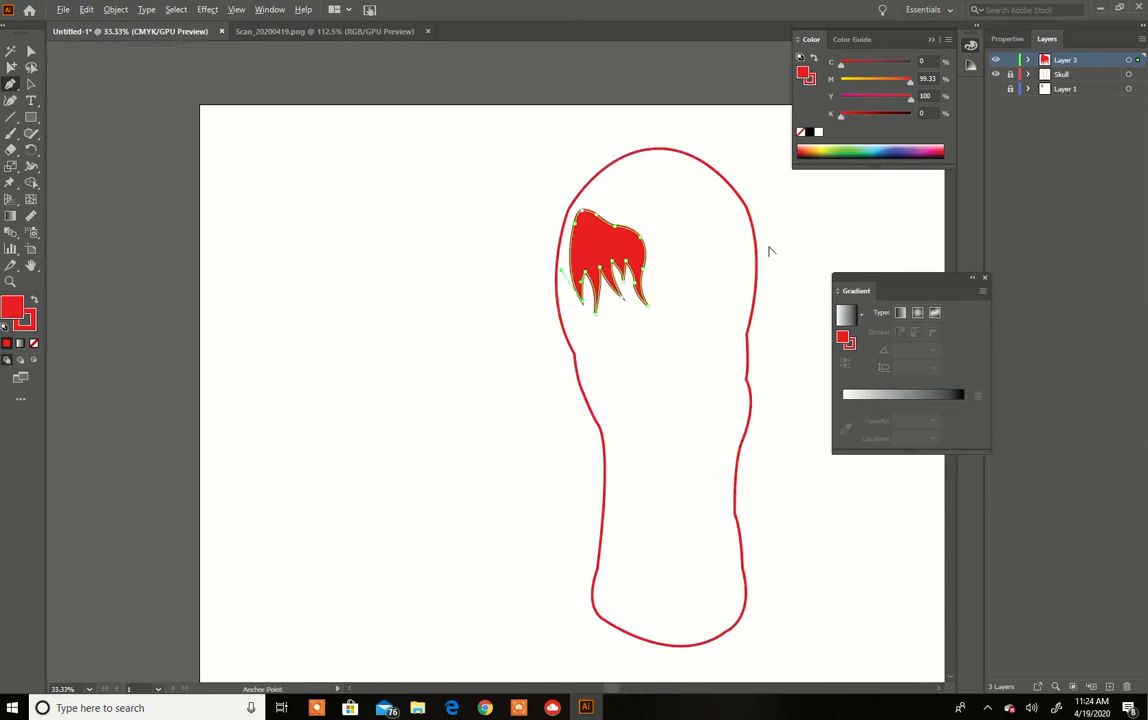
{"action": "scroll", "coordinate": [770, 251], "scroll_direction": "up", "scroll_amount": 2}
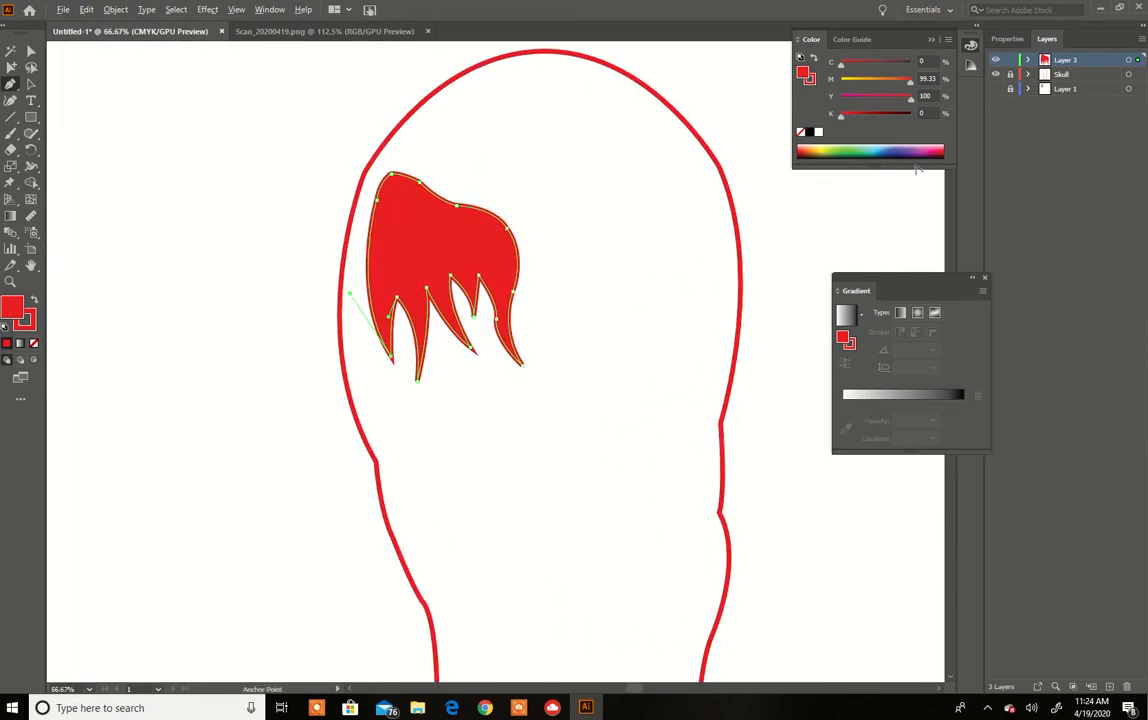
{"action": "left_click", "coordinate": [995, 89]}
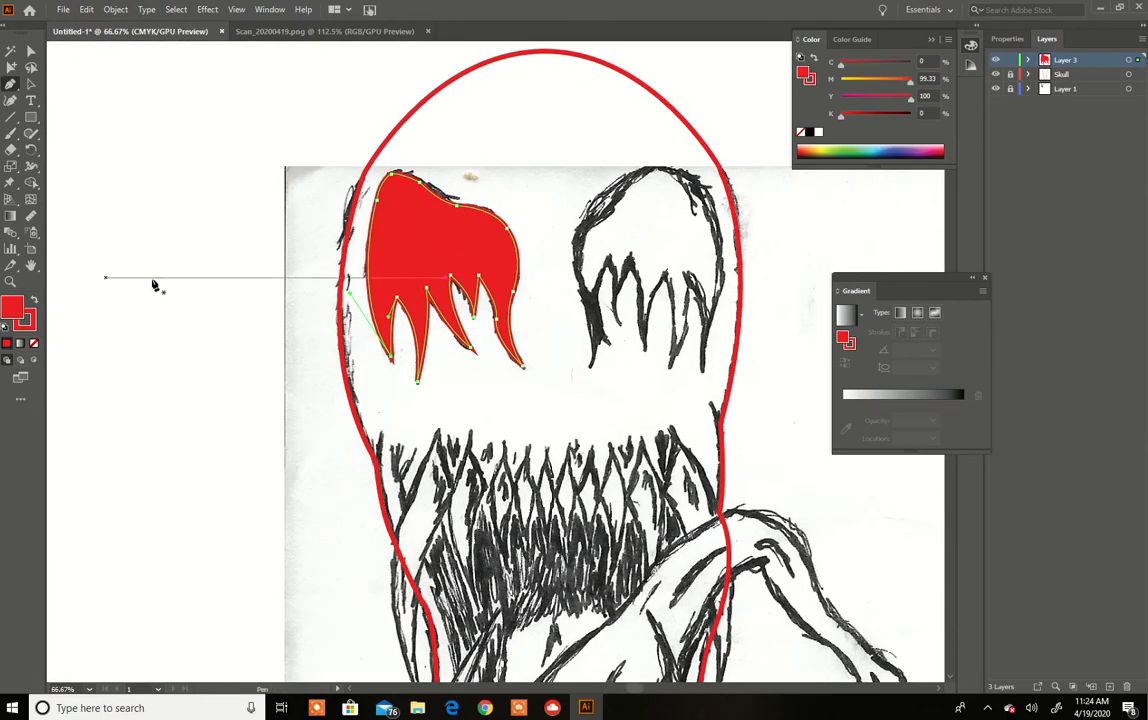
Start a Pen path at the right eye's lower left tip and trace the small spur and the edge just above it
{"action": "left_click", "coordinate": [590, 365]}
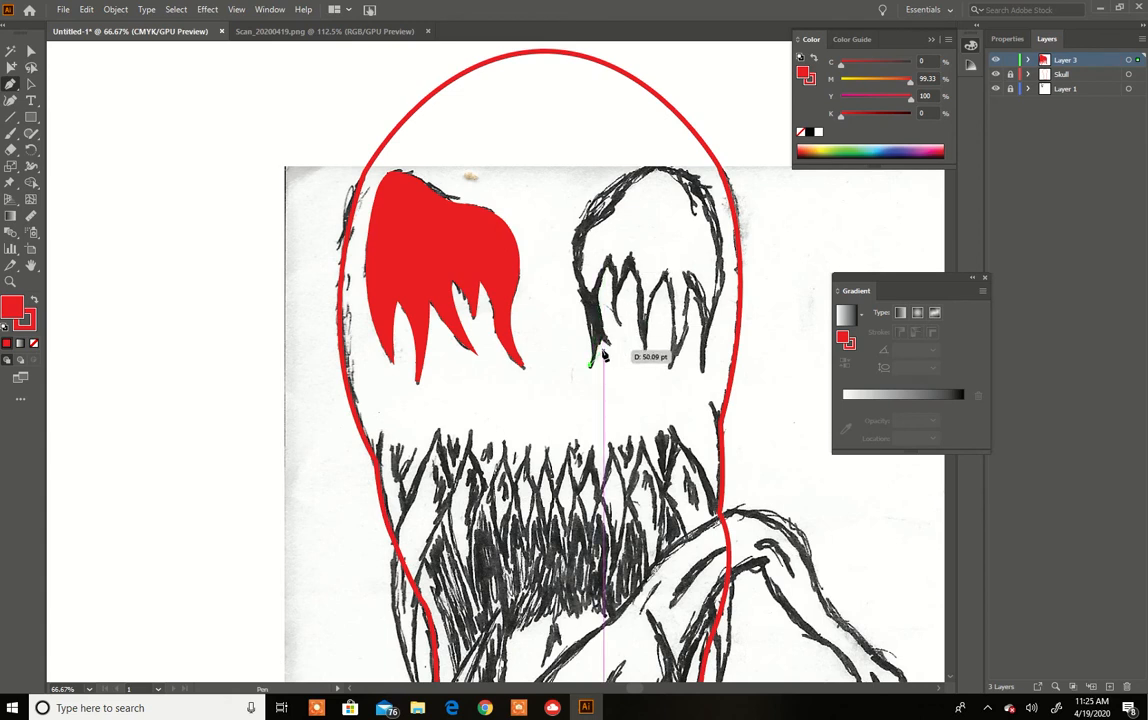
{"action": "left_click_drag", "start_coordinate": [600, 336], "coordinate": [607, 307]}
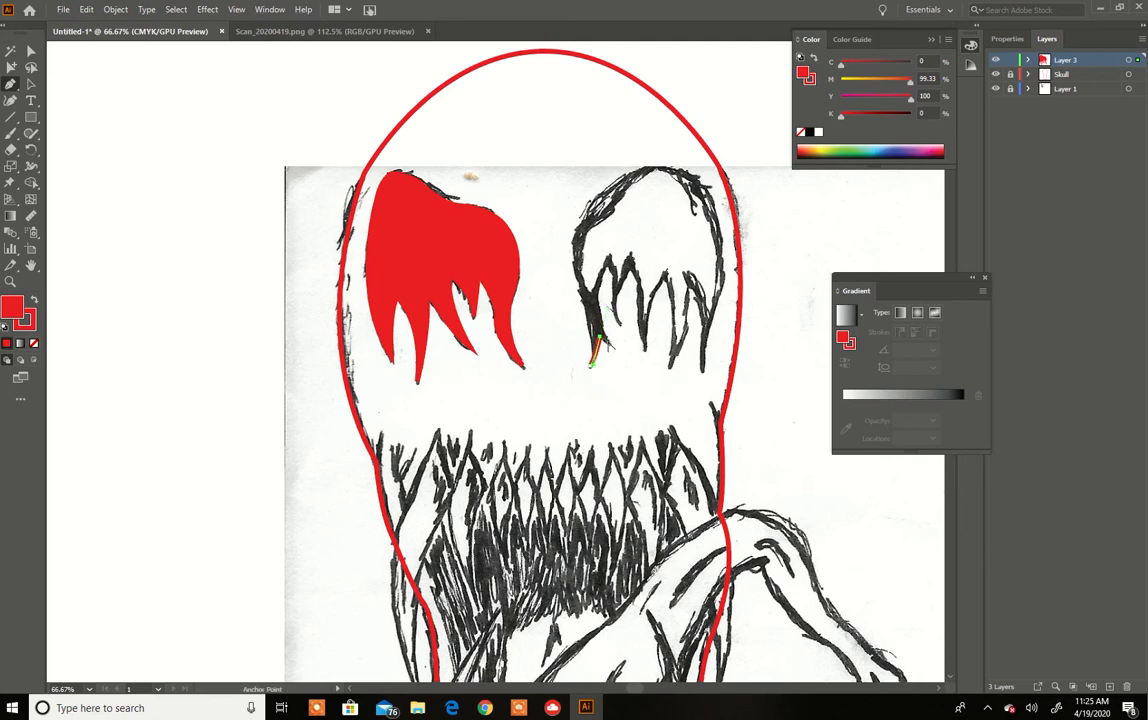
{"action": "left_click_drag", "start_coordinate": [610, 346], "coordinate": [614, 346]}
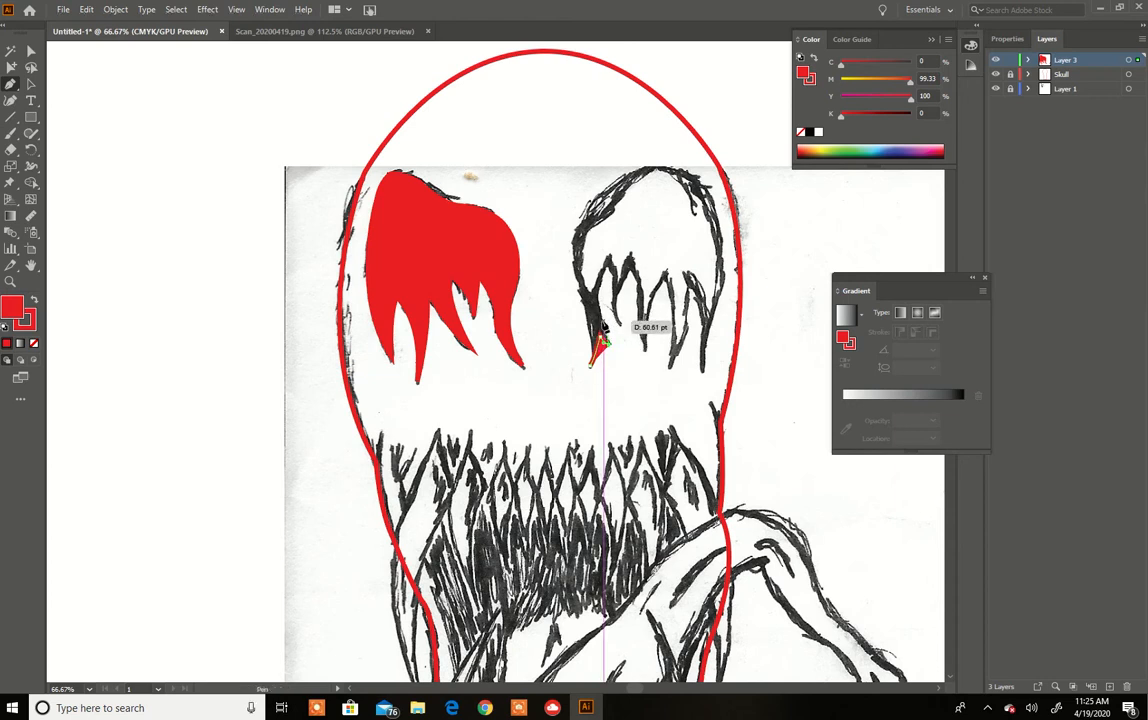
{"action": "left_click_drag", "start_coordinate": [603, 323], "coordinate": [601, 318]}
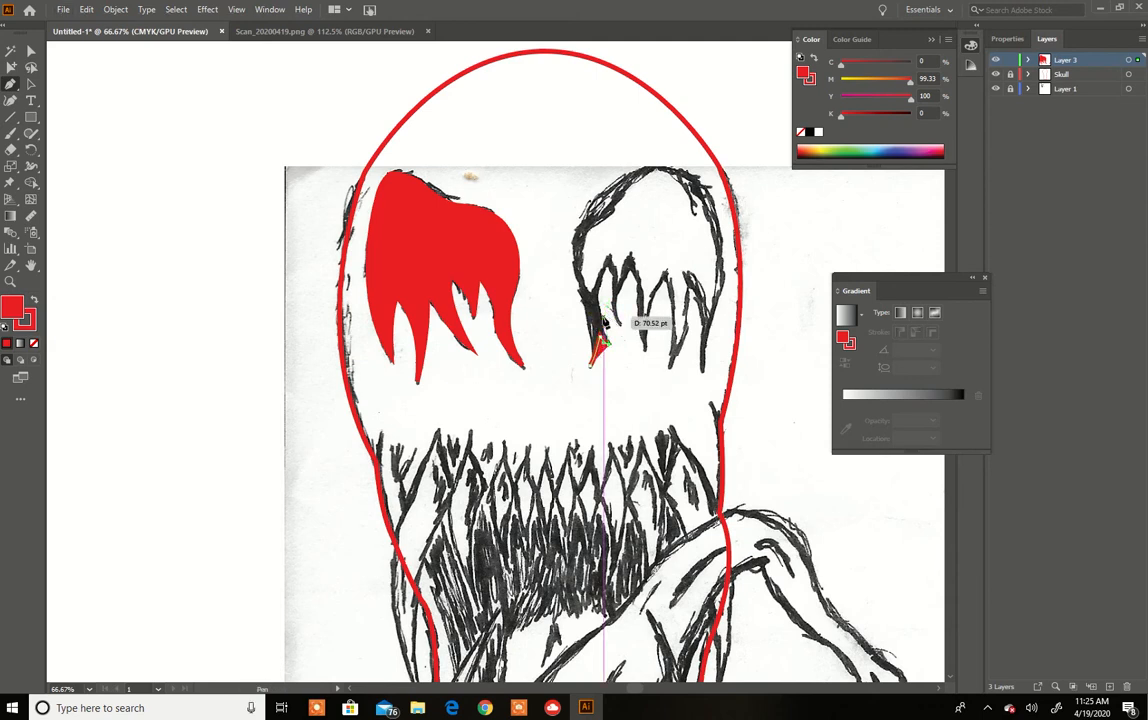
{"action": "left_click_drag", "start_coordinate": [600, 320], "coordinate": [601, 306]}
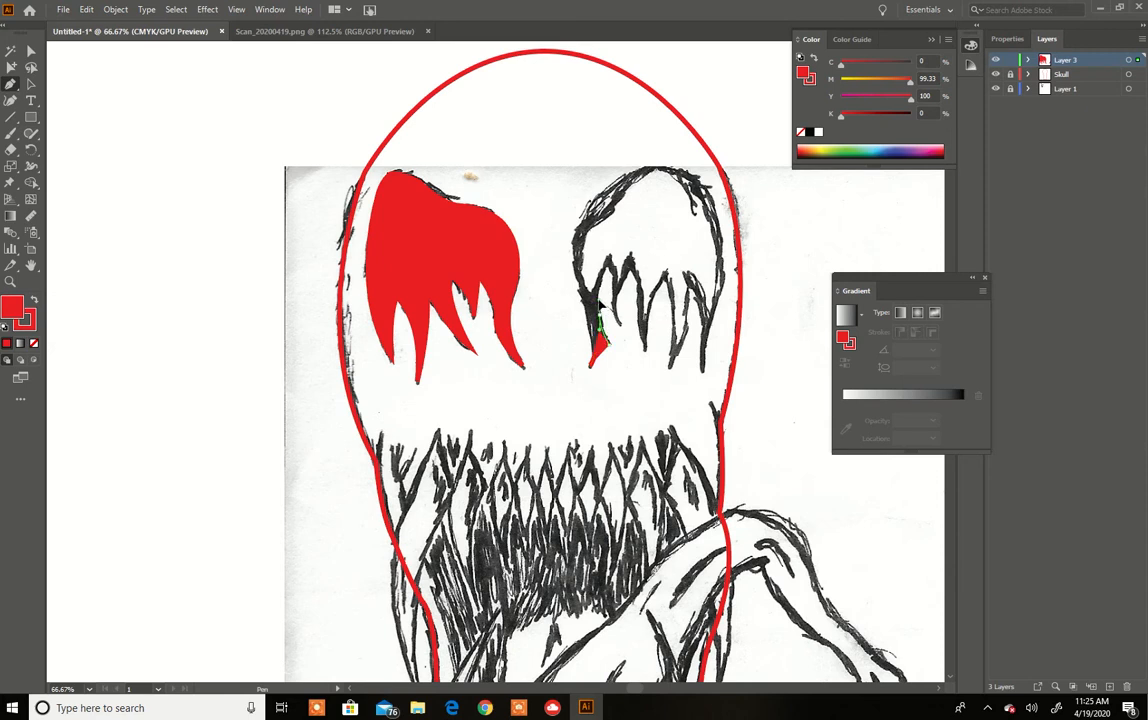
{"action": "left_click_drag", "start_coordinate": [600, 304], "coordinate": [600, 313]}
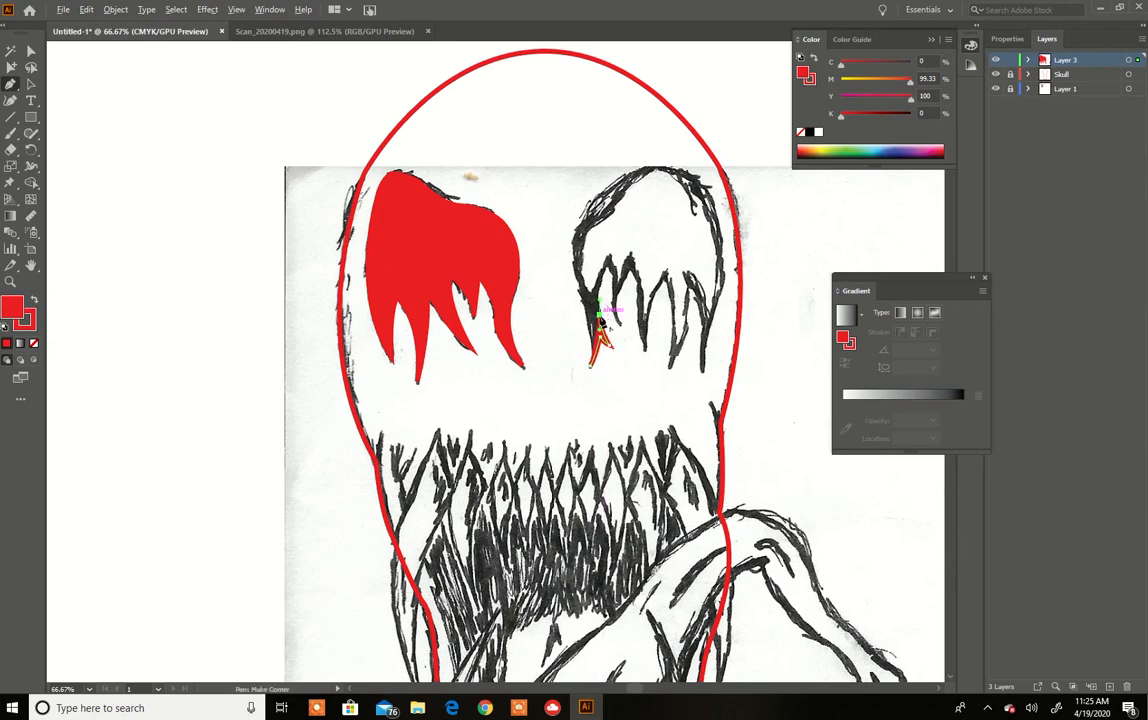
Extend the right eye's jagged edge over its first peak, down to the next tip, and up to the second peak
{"action": "left_click_drag", "start_coordinate": [609, 258], "coordinate": [620, 236]}
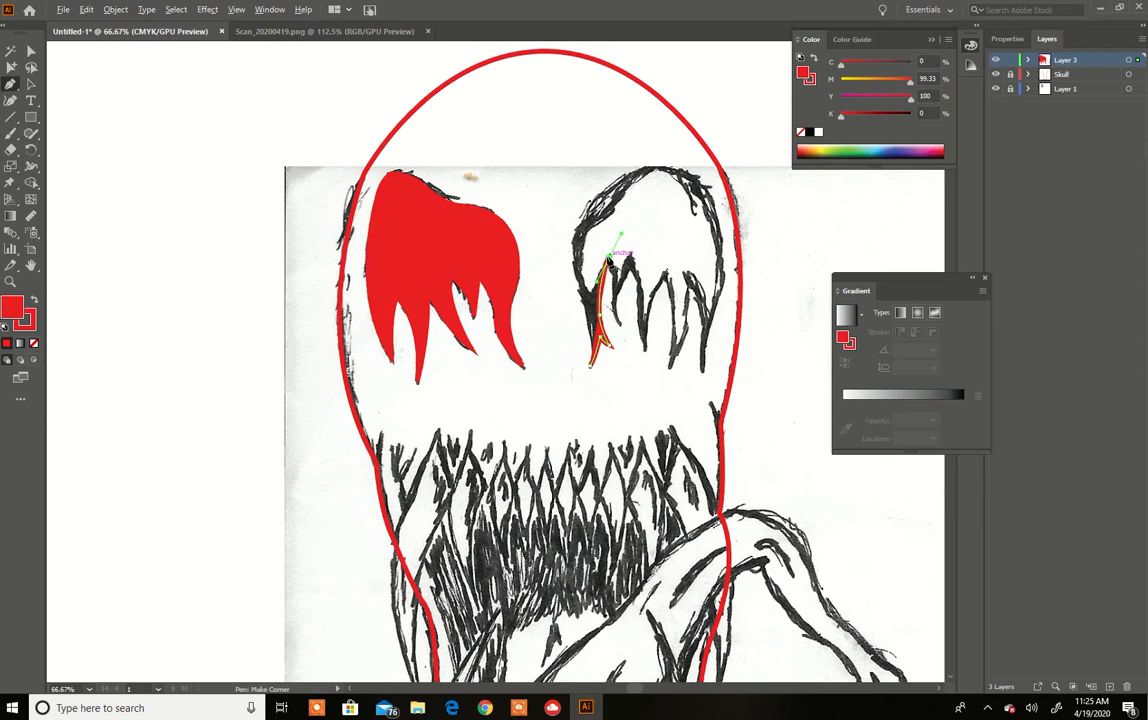
{"action": "left_click", "coordinate": [611, 310]}
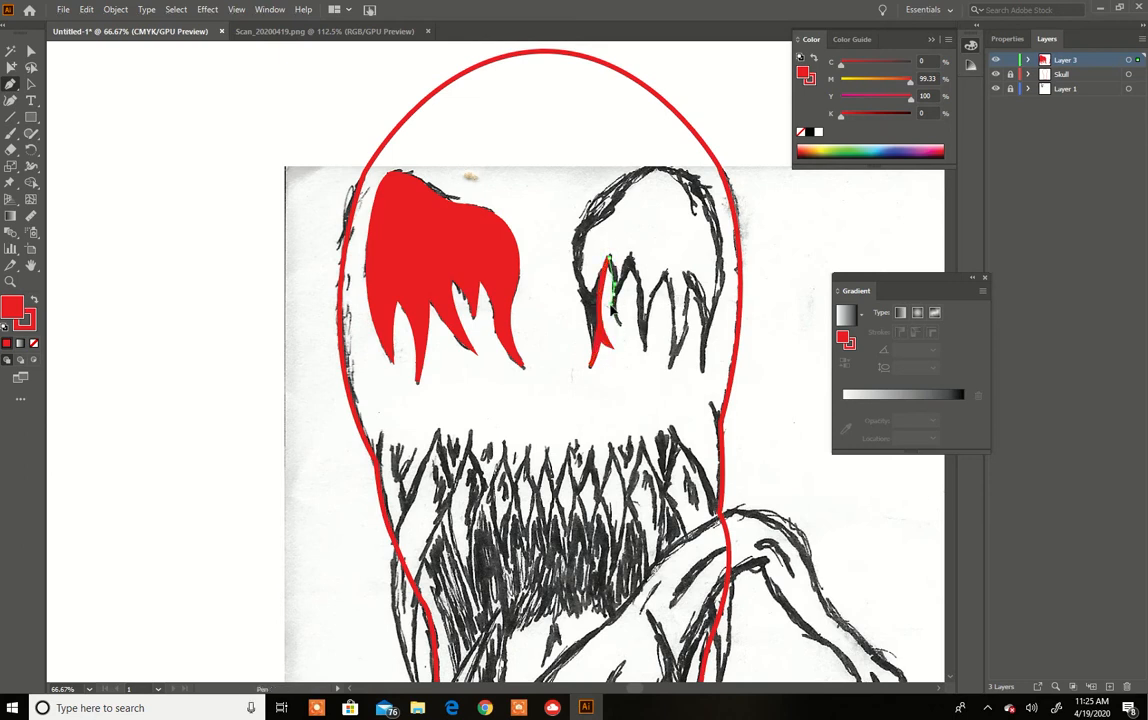
{"action": "left_click_drag", "start_coordinate": [609, 315], "coordinate": [609, 313]}
{"action": "left_click", "coordinate": [615, 305]}
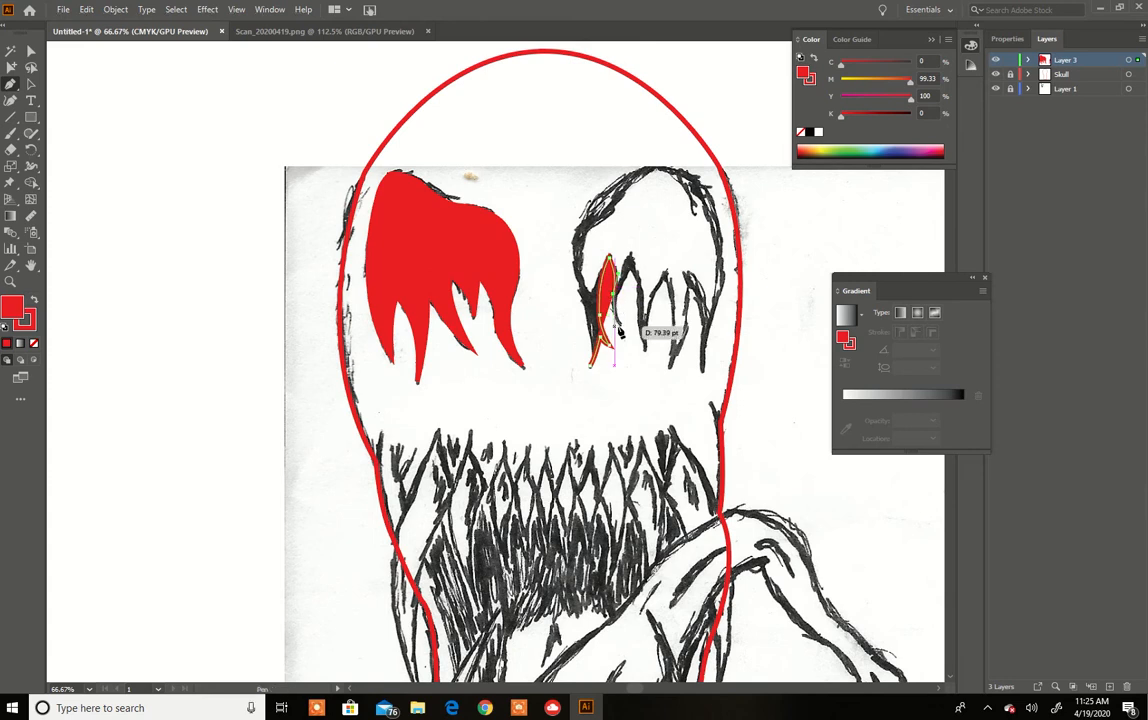
{"action": "left_click", "coordinate": [627, 335]}
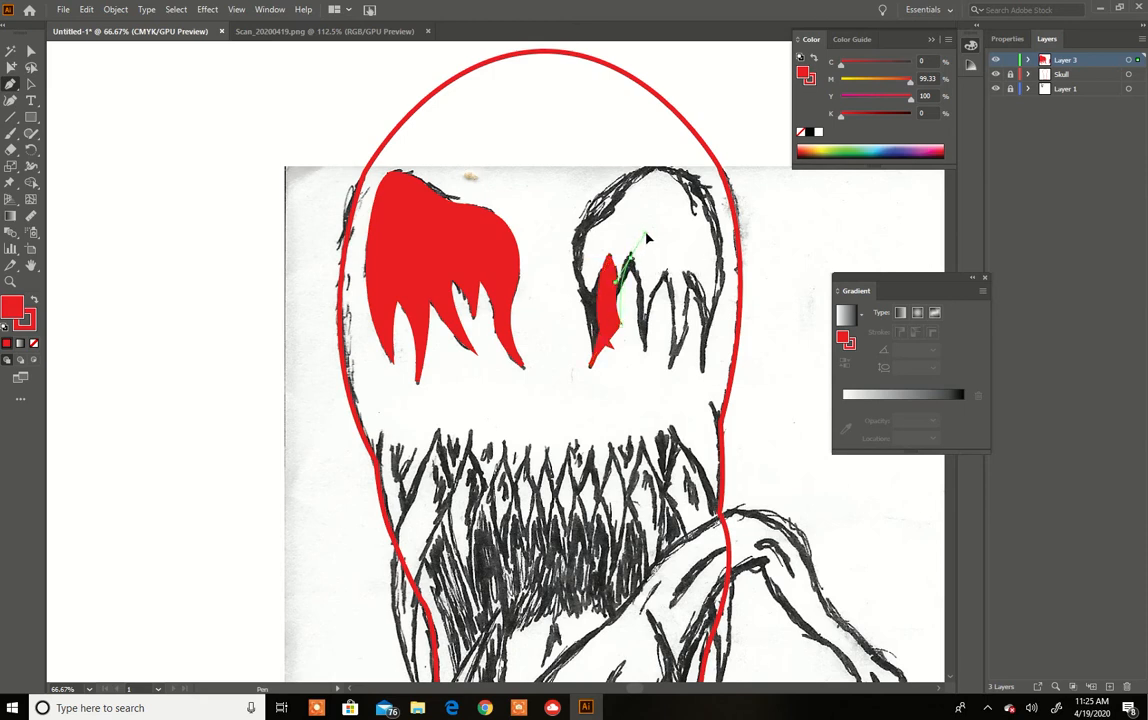
{"action": "left_click_drag", "start_coordinate": [651, 228], "coordinate": [651, 227]}
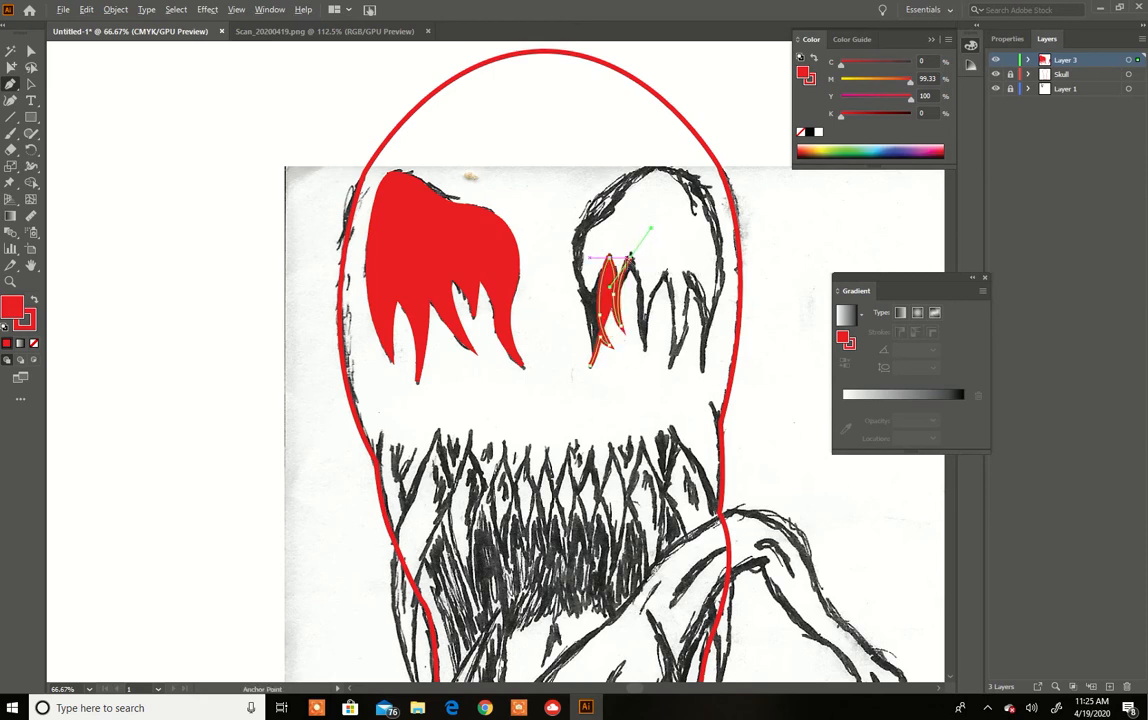
{"action": "left_click", "coordinate": [630, 257]}
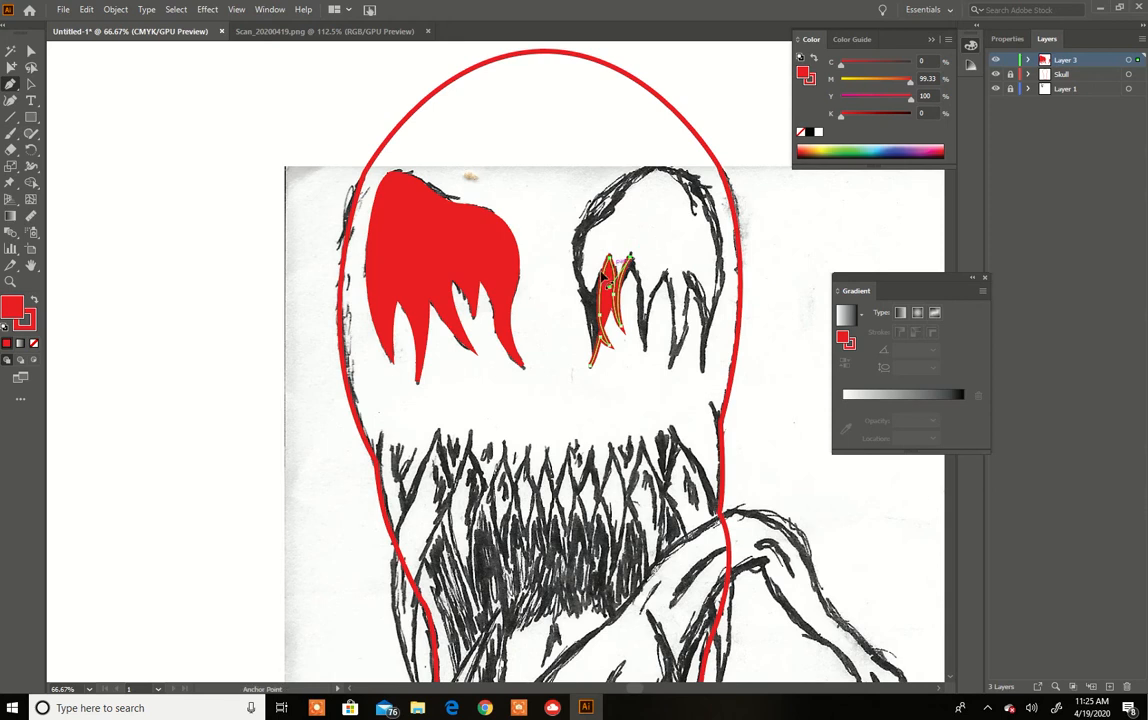
Set the right eye path's fill to none and trace from the second peak down to the following tip
{"action": "left_click", "coordinate": [33, 344]}
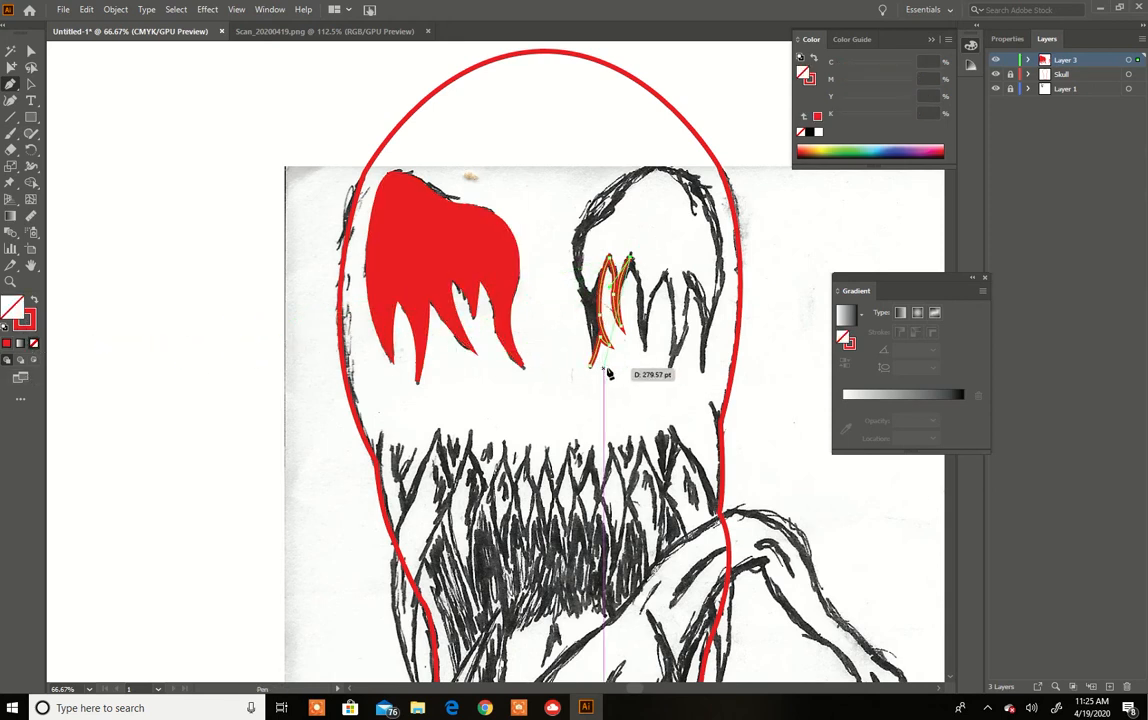
{"action": "left_click_drag", "start_coordinate": [639, 297], "coordinate": [639, 316]}
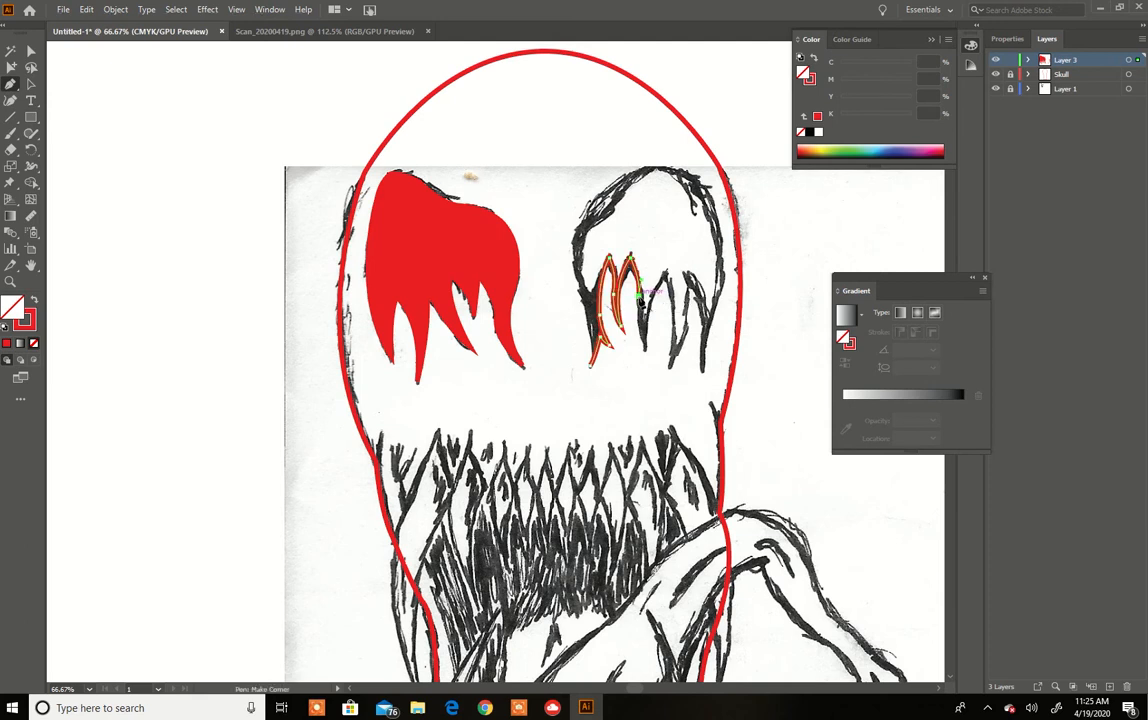
{"action": "left_click", "coordinate": [645, 350]}
{"action": "left_click_drag", "start_coordinate": [651, 365], "coordinate": [651, 366]}
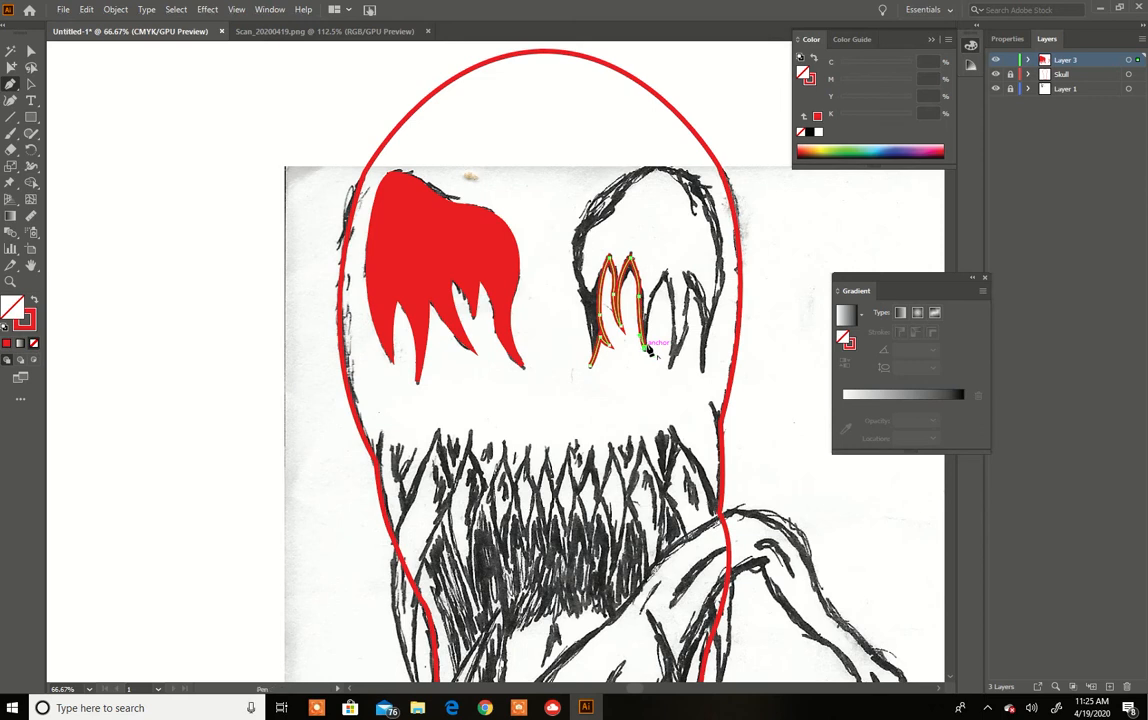
Trace the right eye's third arch up to its peak and down to the next lower tip
{"action": "left_click", "coordinate": [666, 272]}
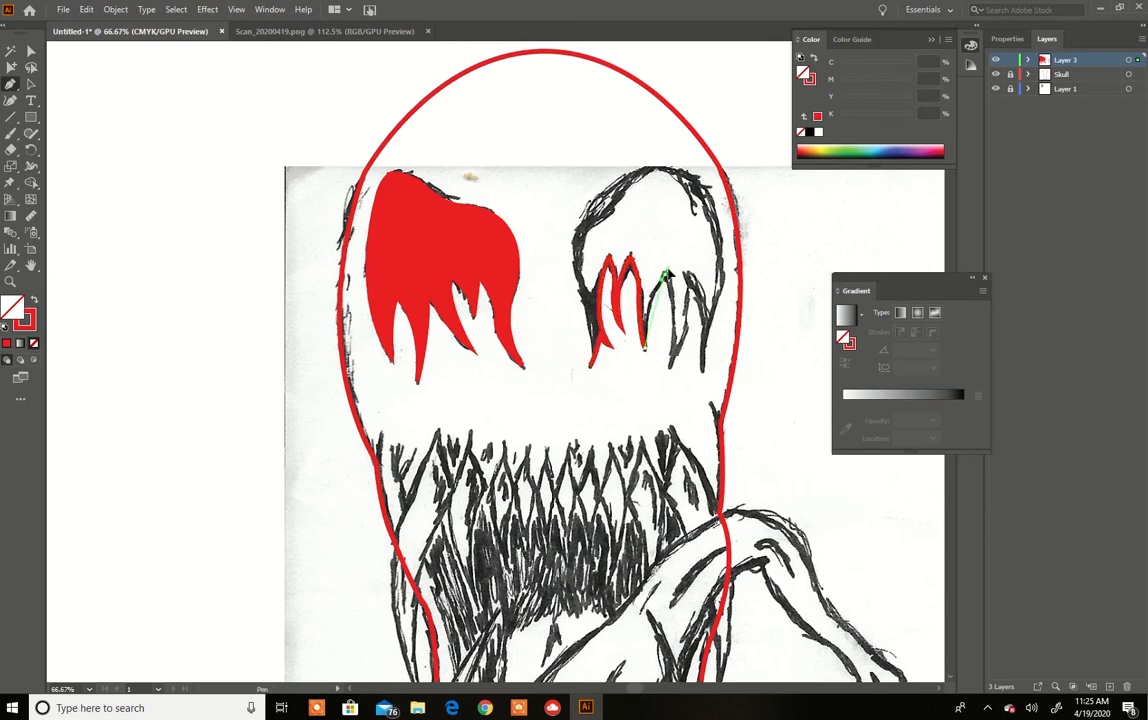
{"action": "left_click_drag", "start_coordinate": [687, 254], "coordinate": [685, 250]}
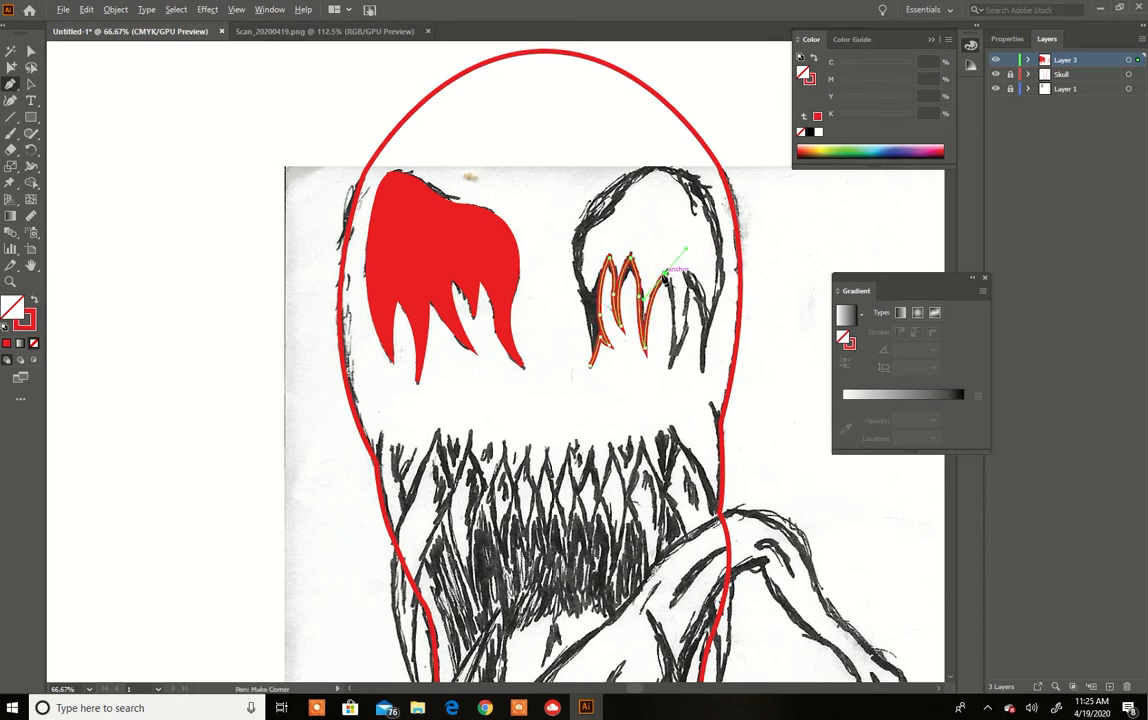
{"action": "left_click_drag", "start_coordinate": [670, 366], "coordinate": [660, 400]}
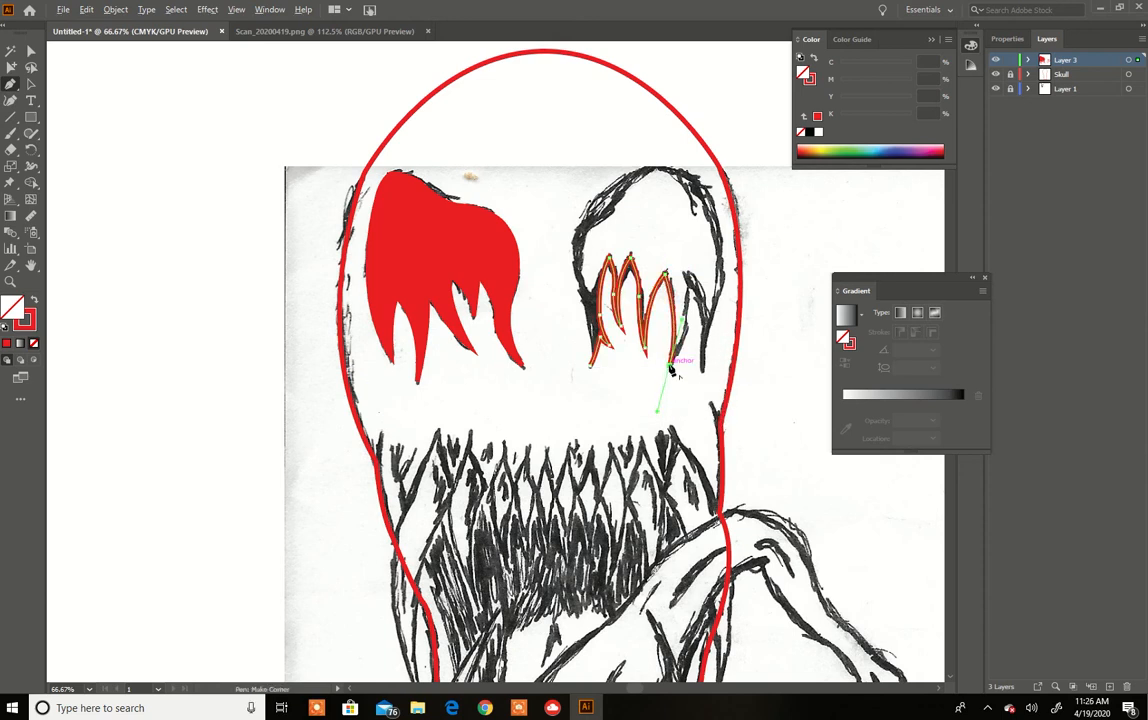
Trace the right eye's fourth peak and continue down to its lower right tip, ending in a corner
{"action": "left_click", "coordinate": [688, 258], "text": "ctrl"}
{"action": "left_click_drag", "start_coordinate": [682, 210], "coordinate": [680, 210]}
{"action": "left_click_drag", "start_coordinate": [686, 277], "coordinate": [705, 335]}
{"action": "left_click_drag", "start_coordinate": [704, 351], "coordinate": [709, 388]}
{"action": "left_click", "coordinate": [705, 370]}
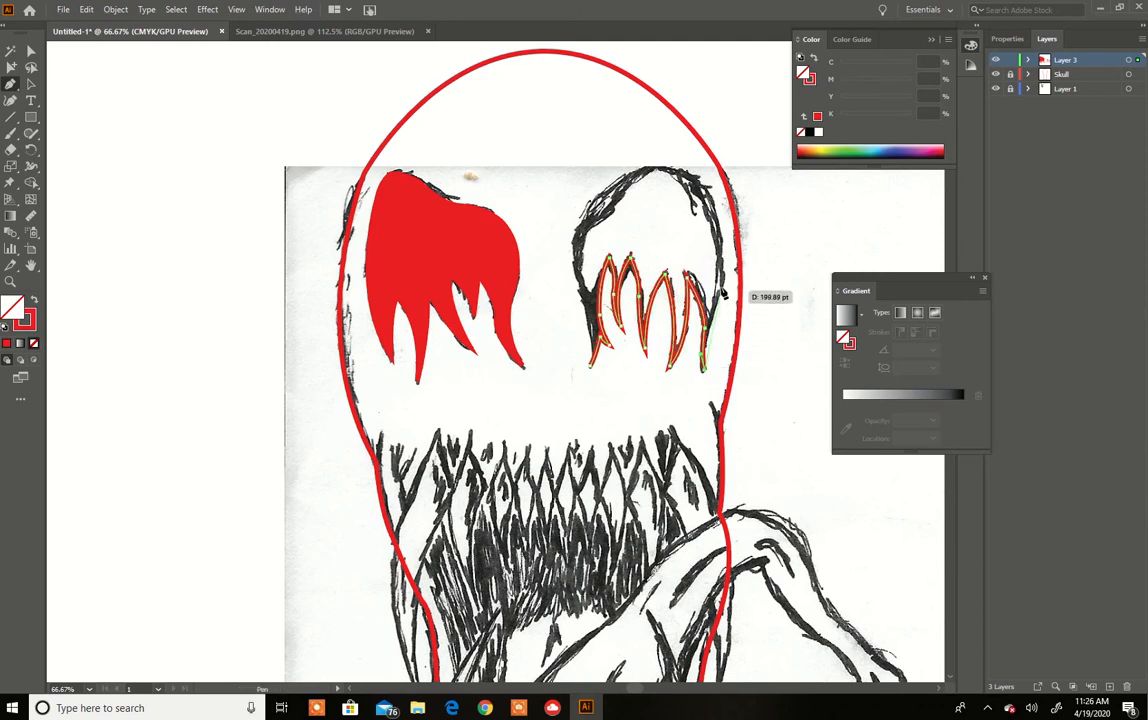
Trace the right eye's outer edge up its right side, over the rounded top, and partway down its left side
{"action": "left_click_drag", "start_coordinate": [721, 275], "coordinate": [736, 255]}
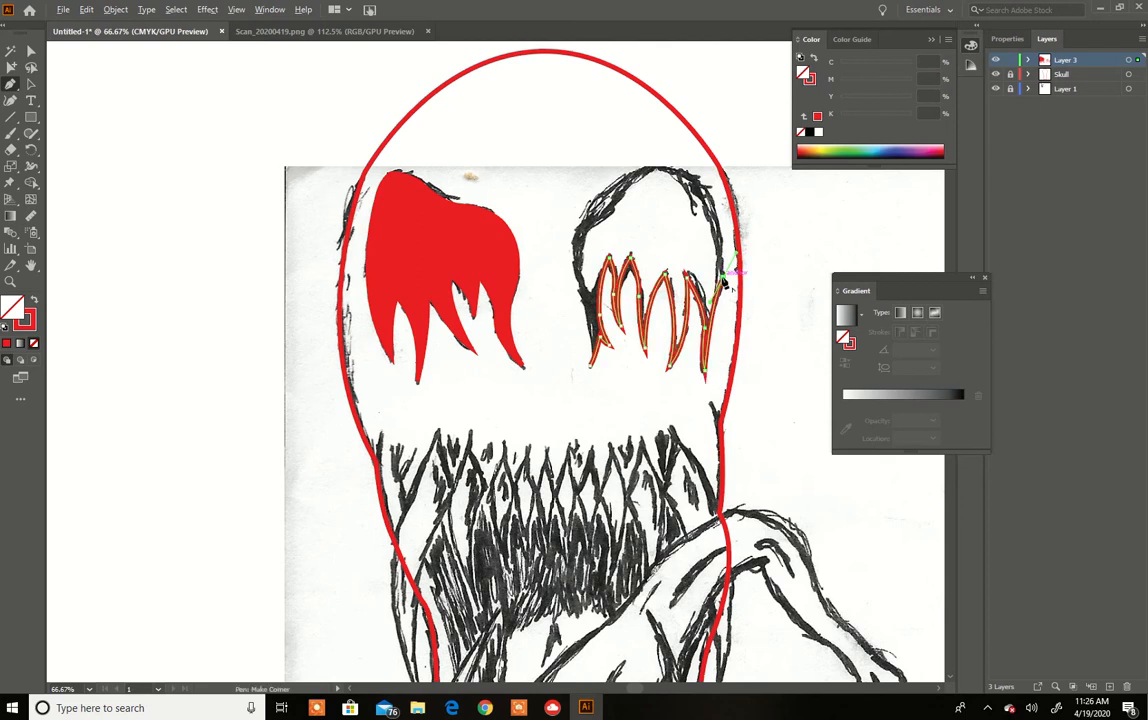
{"action": "left_click_drag", "start_coordinate": [690, 173], "coordinate": [626, 158]}
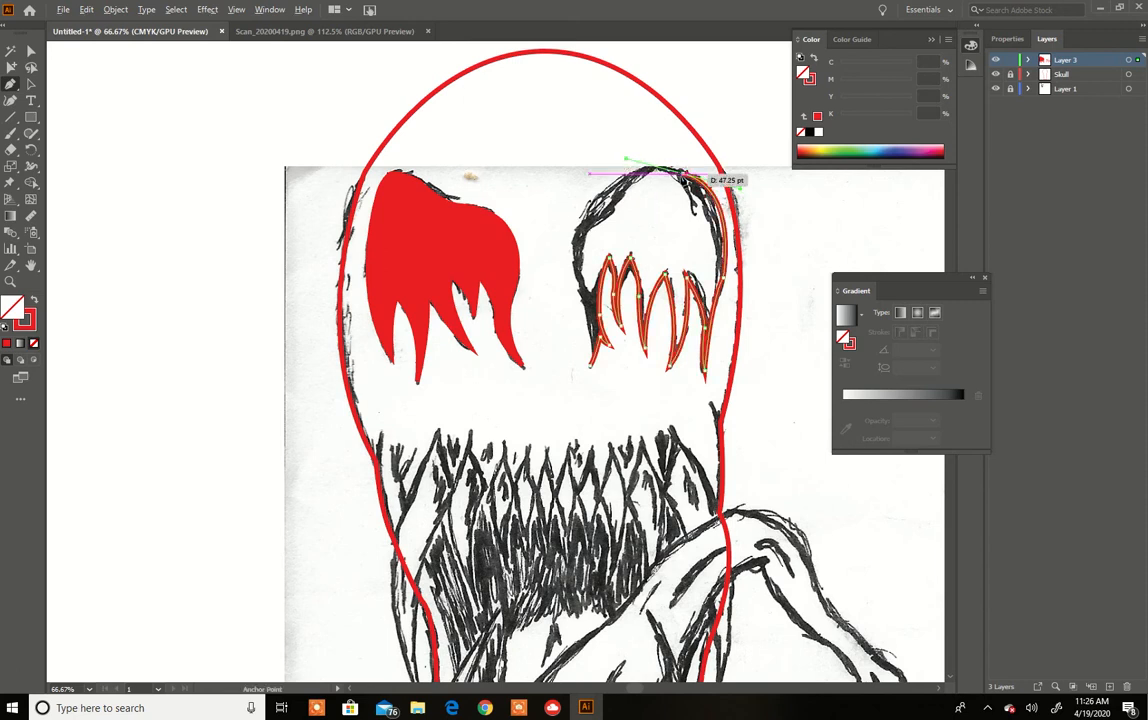
{"action": "left_click", "coordinate": [684, 175]}
{"action": "left_click_drag", "start_coordinate": [589, 222], "coordinate": [569, 293]}
{"action": "left_click", "coordinate": [589, 220]}
{"action": "mouse_move", "coordinate": [583, 284]}
{"action": "left_mouse_down"}
{"action": "mouse_move", "coordinate": [595, 363]}
{"action": "mouse_move", "coordinate": [576, 398]}
{"action": "left_mouse_up"}
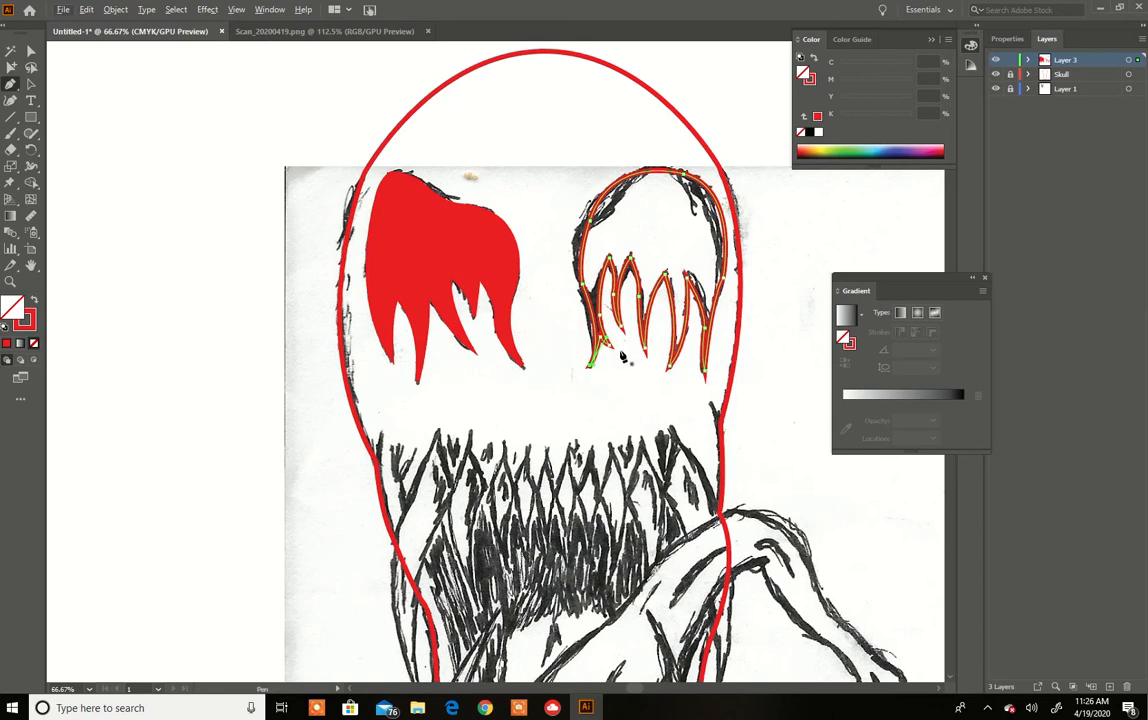
Redo the right eye's closing segment to its lower left tip and fill the closed shape red
{"action": "key", "text": "ctrl+z"}
{"action": "left_click_drag", "start_coordinate": [591, 366], "coordinate": [578, 408]}
{"action": "left_click", "coordinate": [6, 344]}
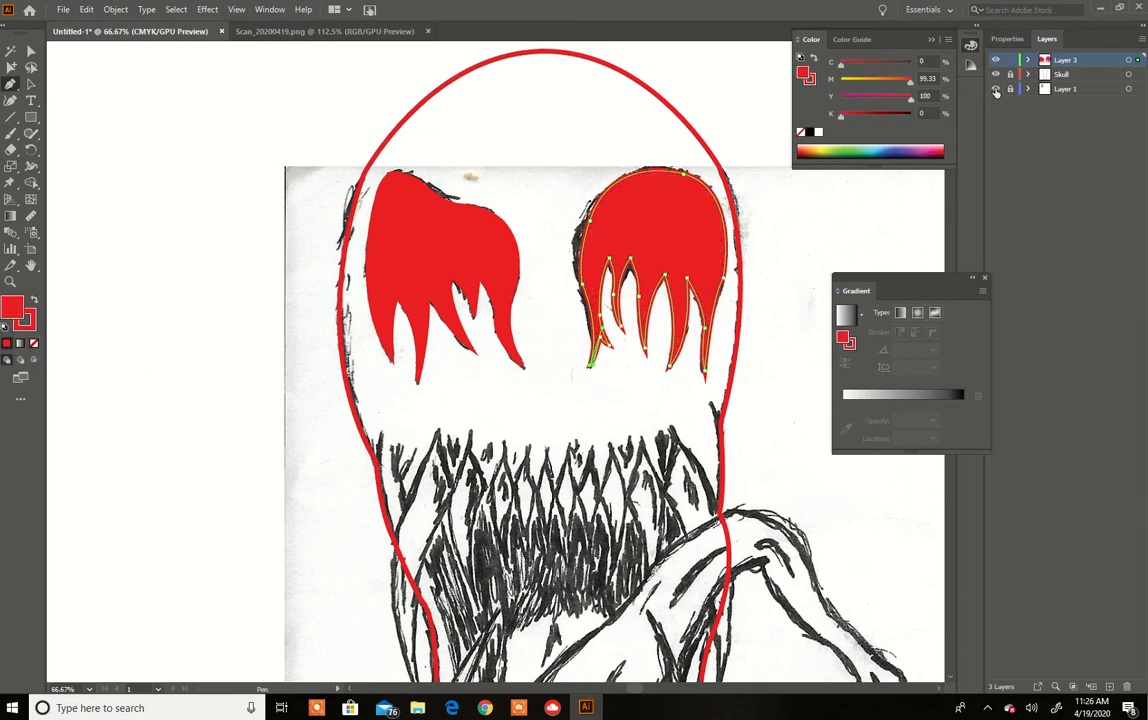
Hide the scan layer and deselect the eye to review the skull outline and both eyes without the sketch
{"action": "left_click", "coordinate": [995, 89]}
{"action": "left_click", "coordinate": [31, 84]}
{"action": "left_click", "coordinate": [78, 115]}
{"action": "scroll", "coordinate": [113, 140], "scroll_direction": "down", "scroll_amount": 4}
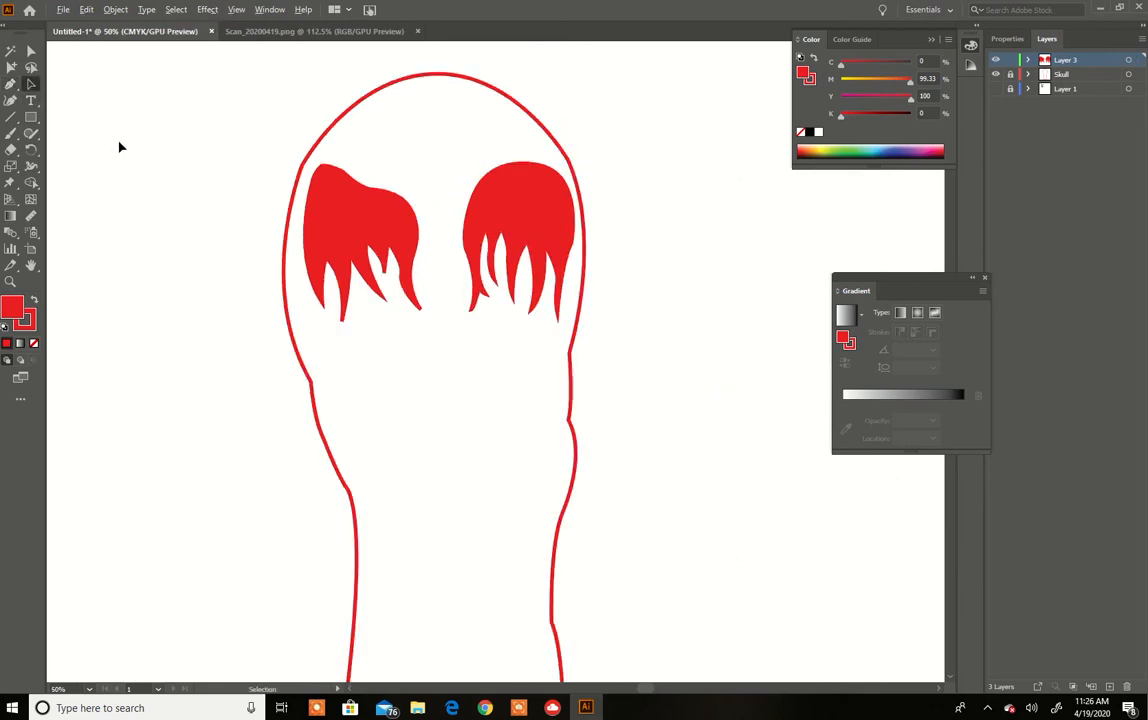
{"action": "scroll", "coordinate": [128, 156], "scroll_direction": "up", "scroll_amount": 3}
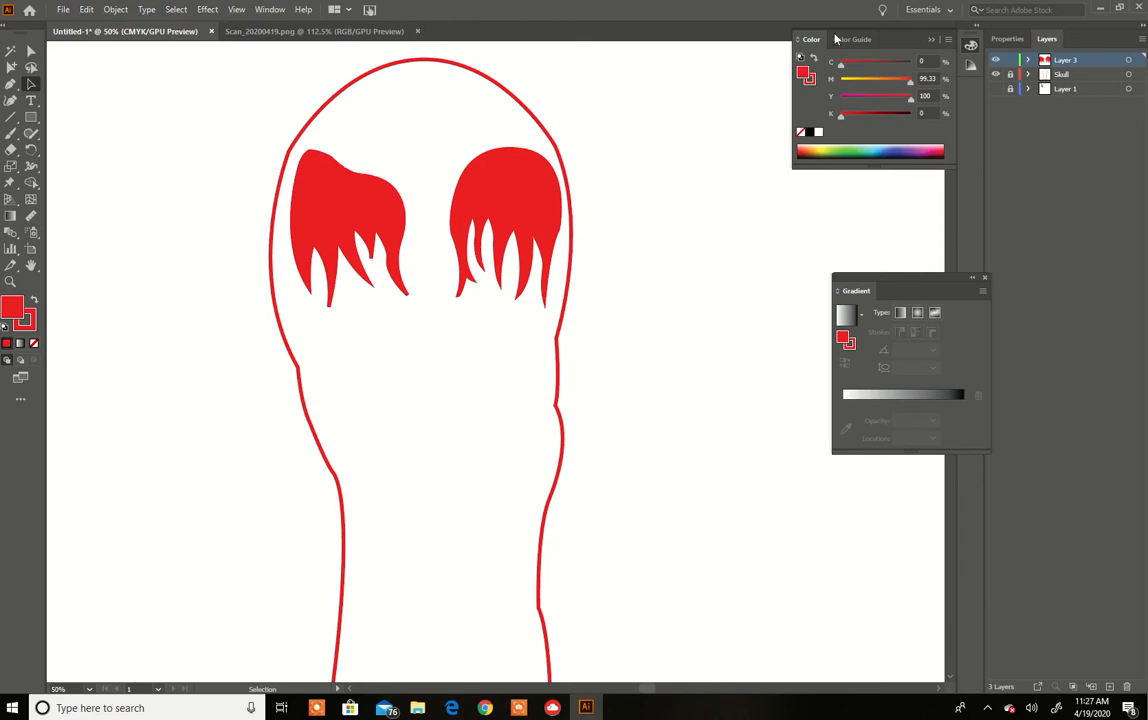
Rename Layer 3 as Eyes, lock it, and add a new layer above it
{"action": "double_click", "coordinate": [1068, 62]}
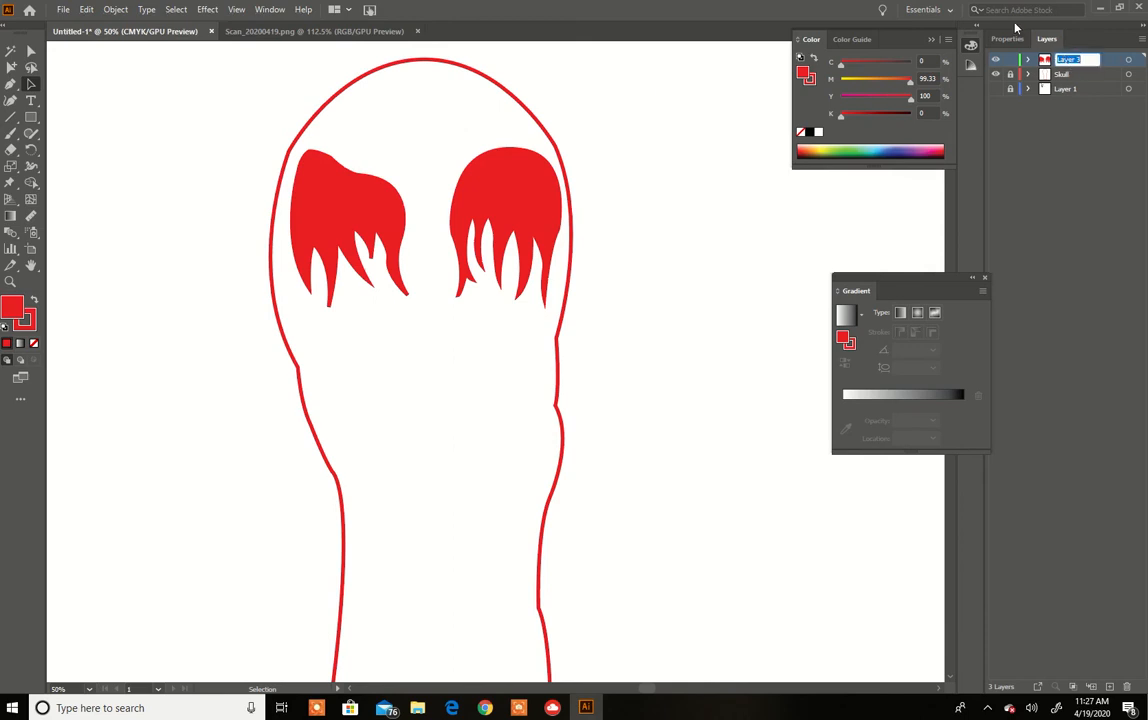
{"action": "type", "text": "Eyes"}
{"action": "key", "text": "Return"}
{"action": "key", "text": "ctrl+l"}
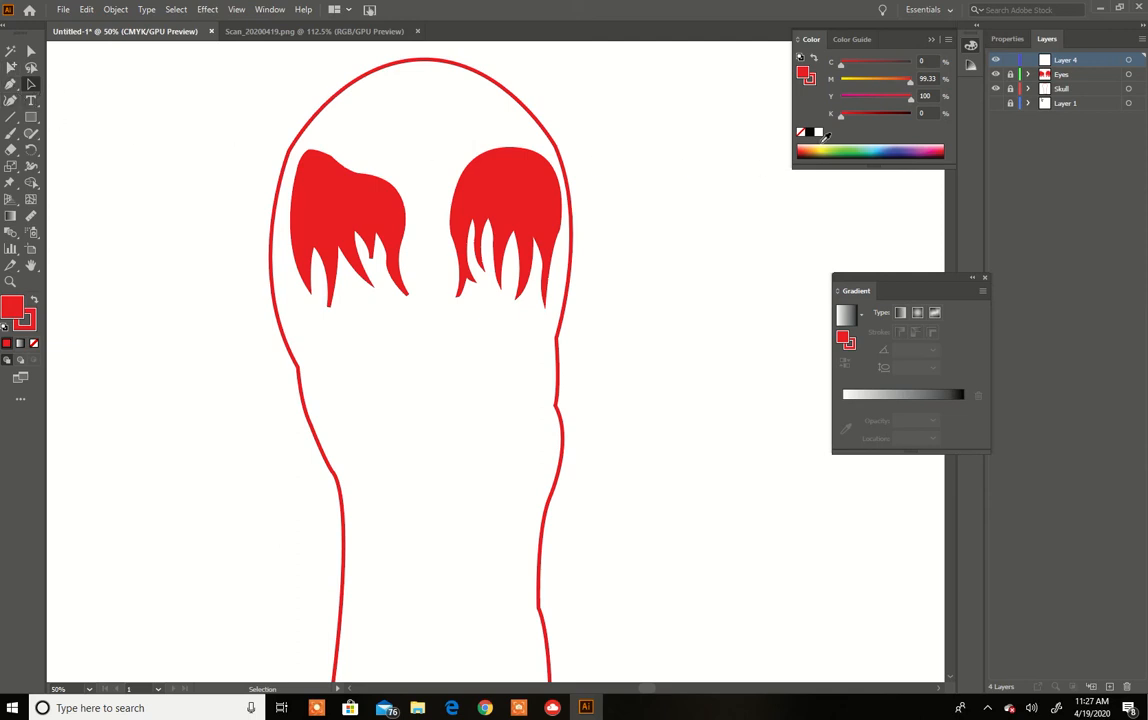
Make the scan layer visible again and examine the mouth area of the sketch
{"action": "left_click", "coordinate": [995, 103]}
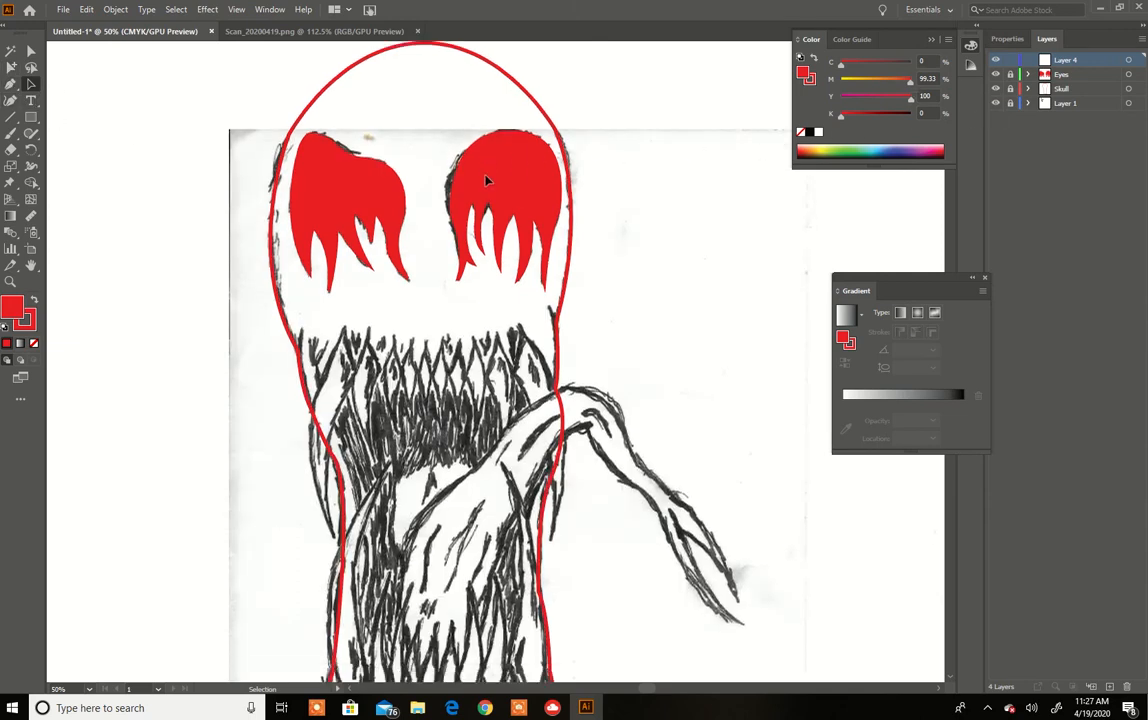
{"action": "scroll", "coordinate": [490, 180], "scroll_direction": "down", "scroll_amount": 3}
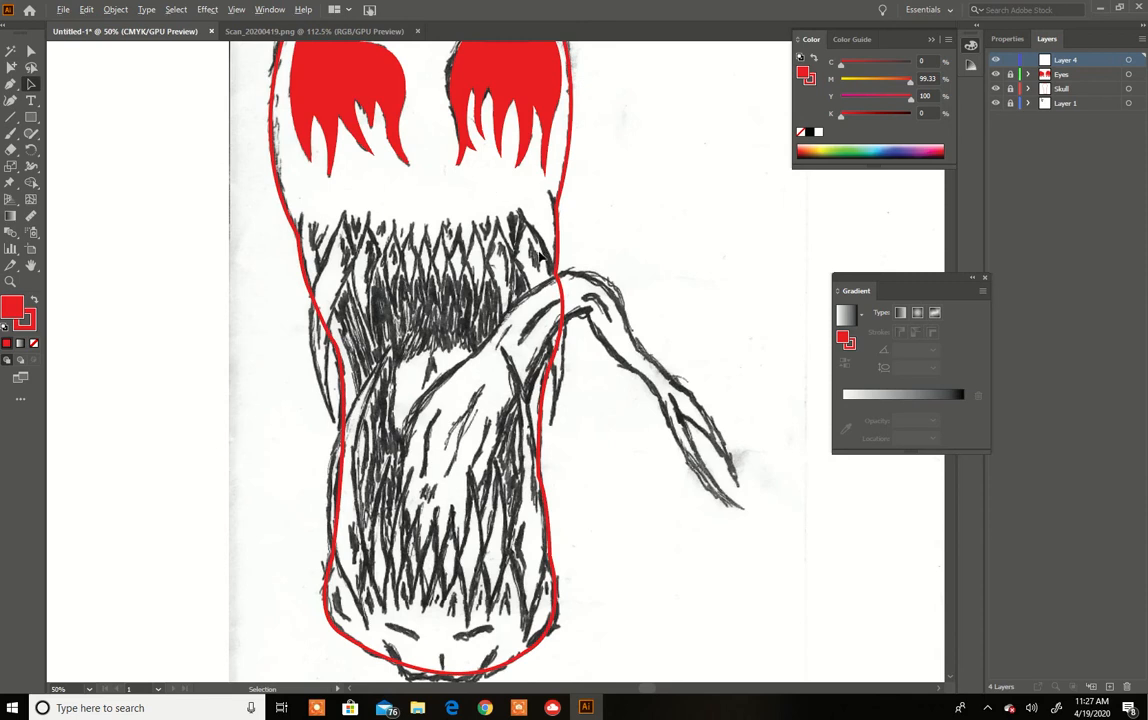
{"action": "scroll", "coordinate": [541, 257], "scroll_direction": "down", "scroll_amount": 2}
{"action": "scroll", "coordinate": [543, 256], "scroll_direction": "up", "scroll_amount": 1}
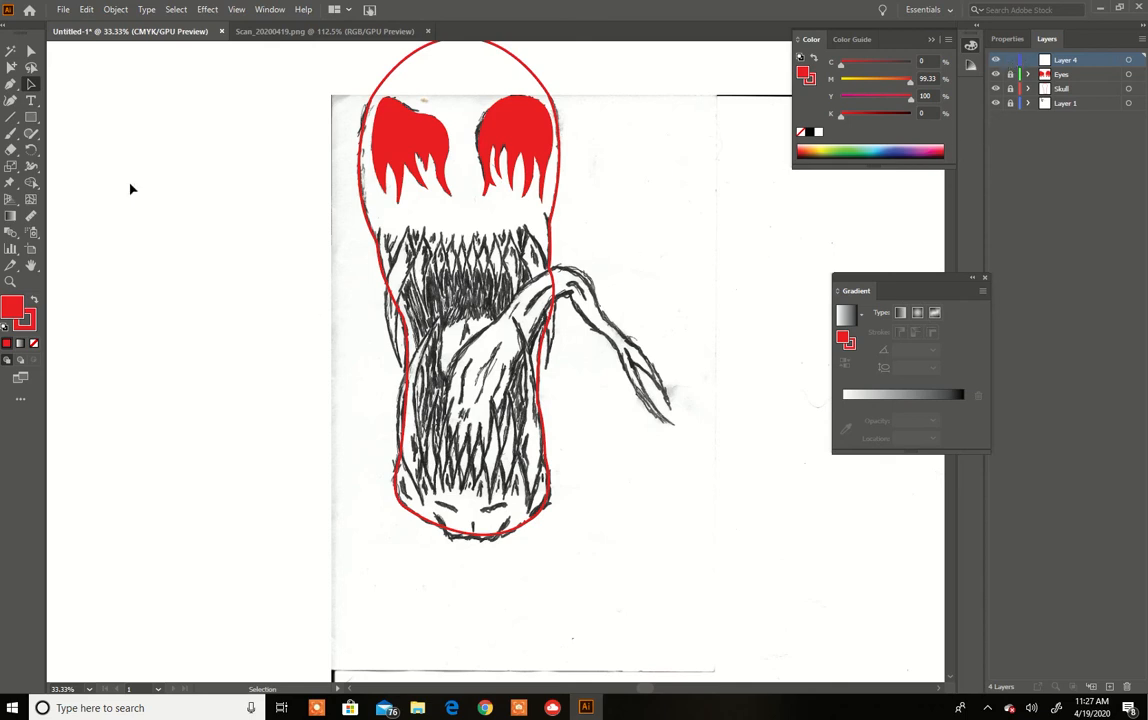
Start a Pen path at the upper left edge of the mouth and curve the first segment downward
{"action": "left_click", "coordinate": [10, 84]}
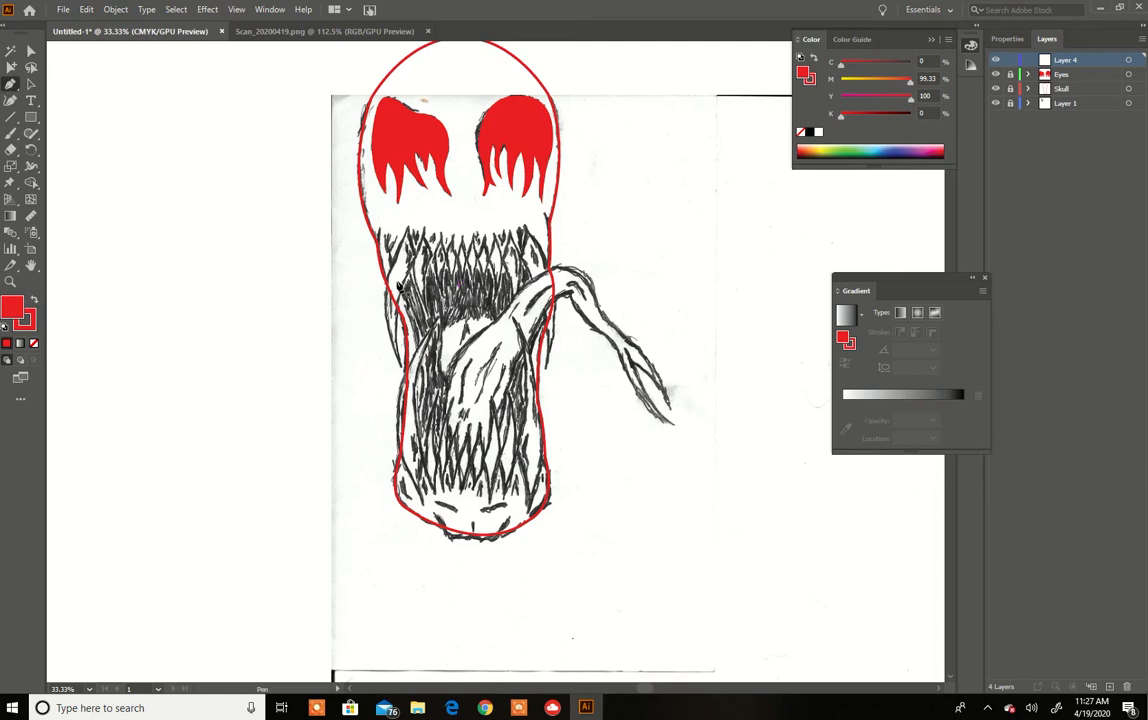
{"action": "left_click_drag", "start_coordinate": [400, 282], "coordinate": [421, 371]}
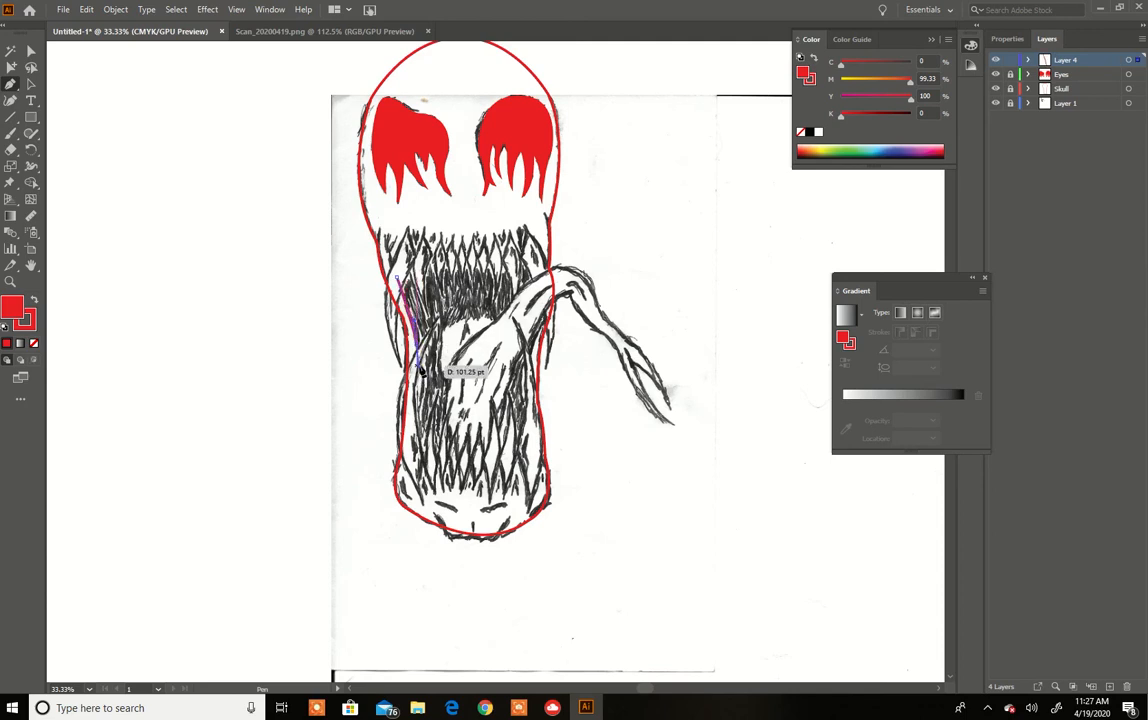
{"action": "scroll", "coordinate": [432, 359], "scroll_direction": "up", "scroll_amount": 3}
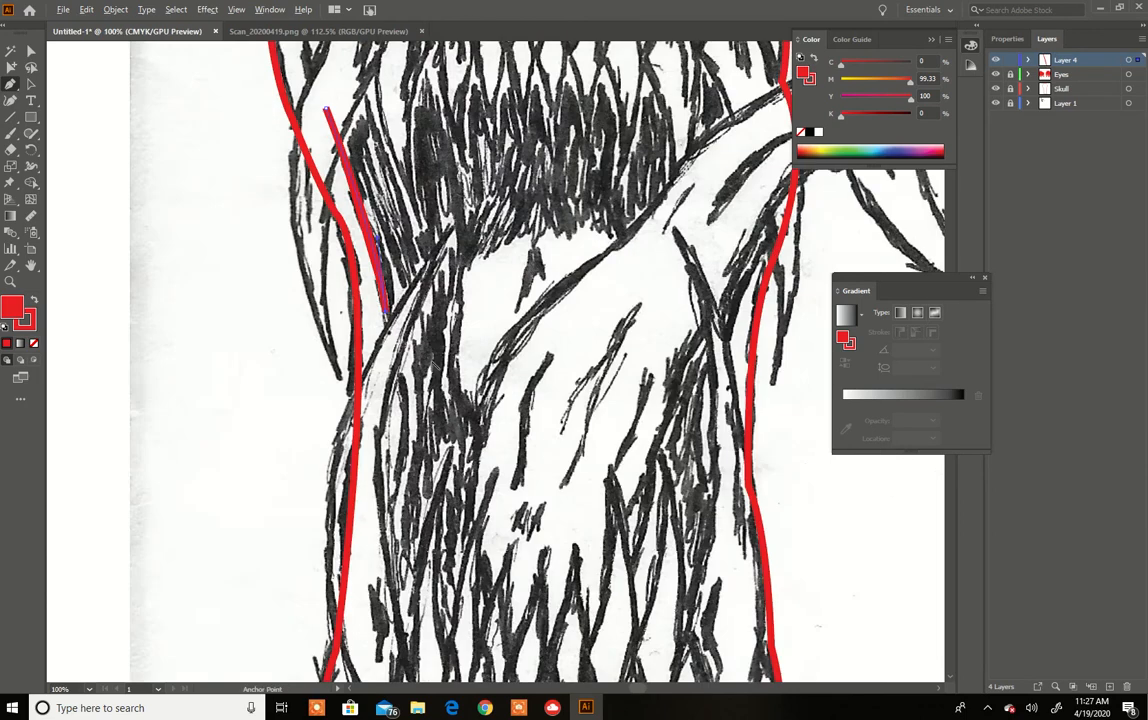
{"action": "scroll", "coordinate": [425, 357], "scroll_direction": "down", "scroll_amount": 1}
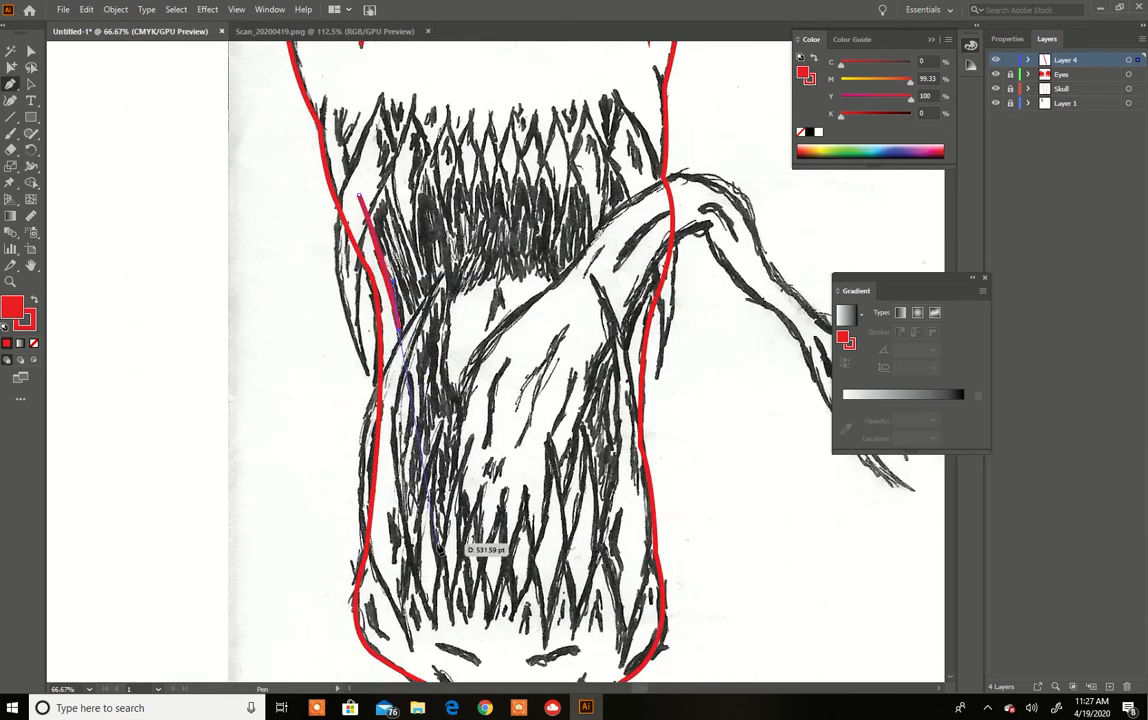
{"action": "left_click_drag", "start_coordinate": [394, 593], "coordinate": [375, 640]}
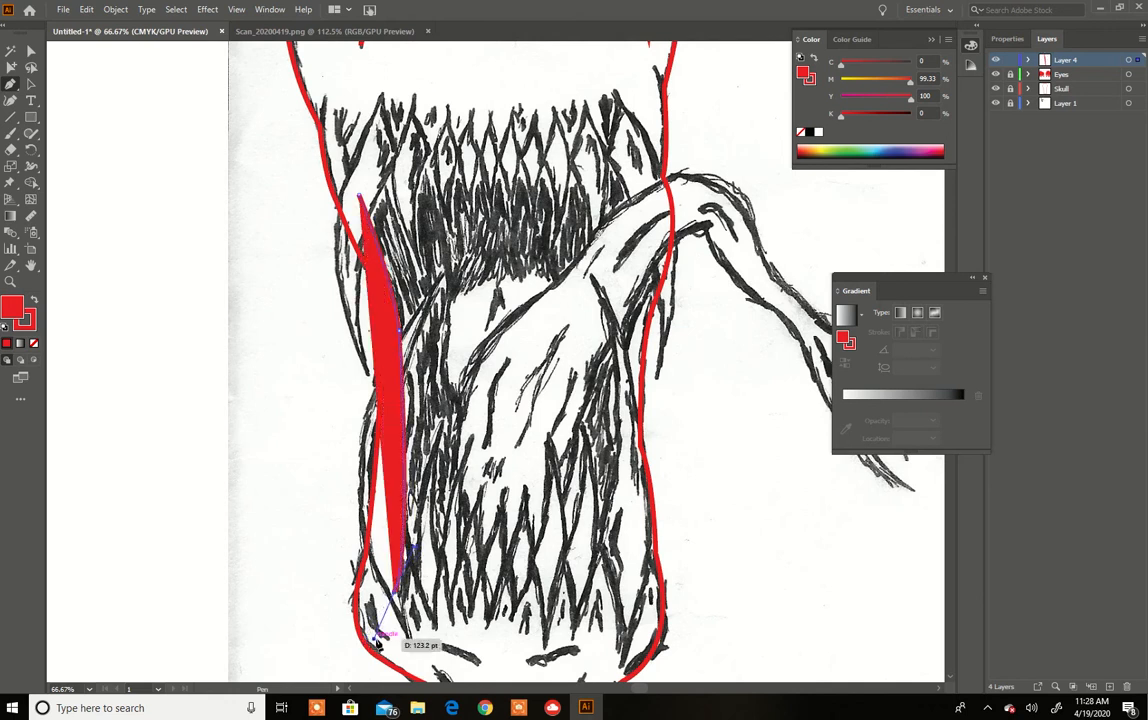
{"action": "key", "text": "ctrl+z"}
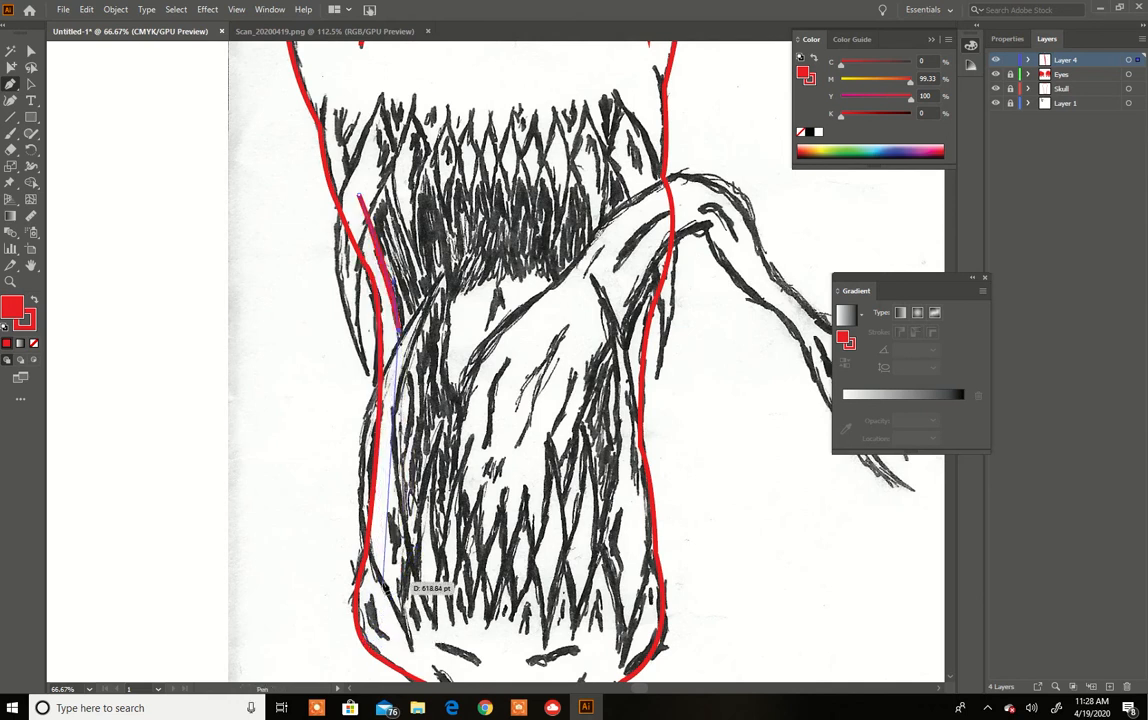
{"action": "left_click_drag", "start_coordinate": [398, 588], "coordinate": [425, 622]}
{"action": "key", "text": "ctrl+z"}
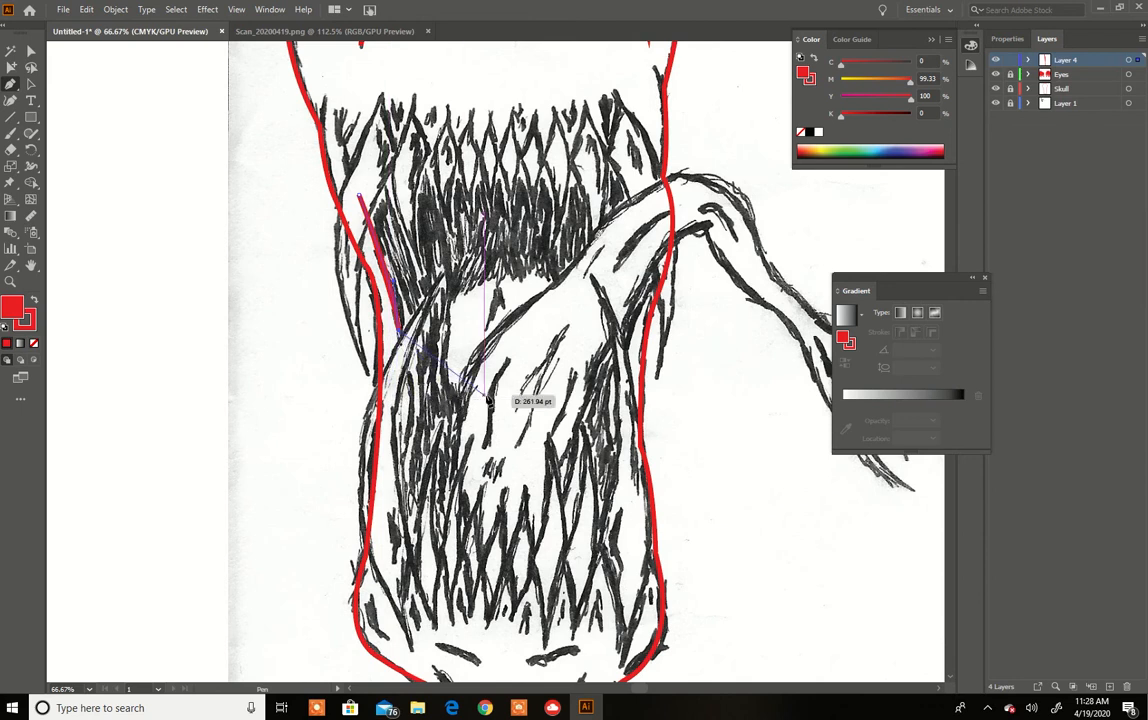
Trace the mouth's left edge down to its lower left corner with the fill set to none, ending in a corner point
{"action": "left_click_drag", "start_coordinate": [404, 458], "coordinate": [390, 533]}
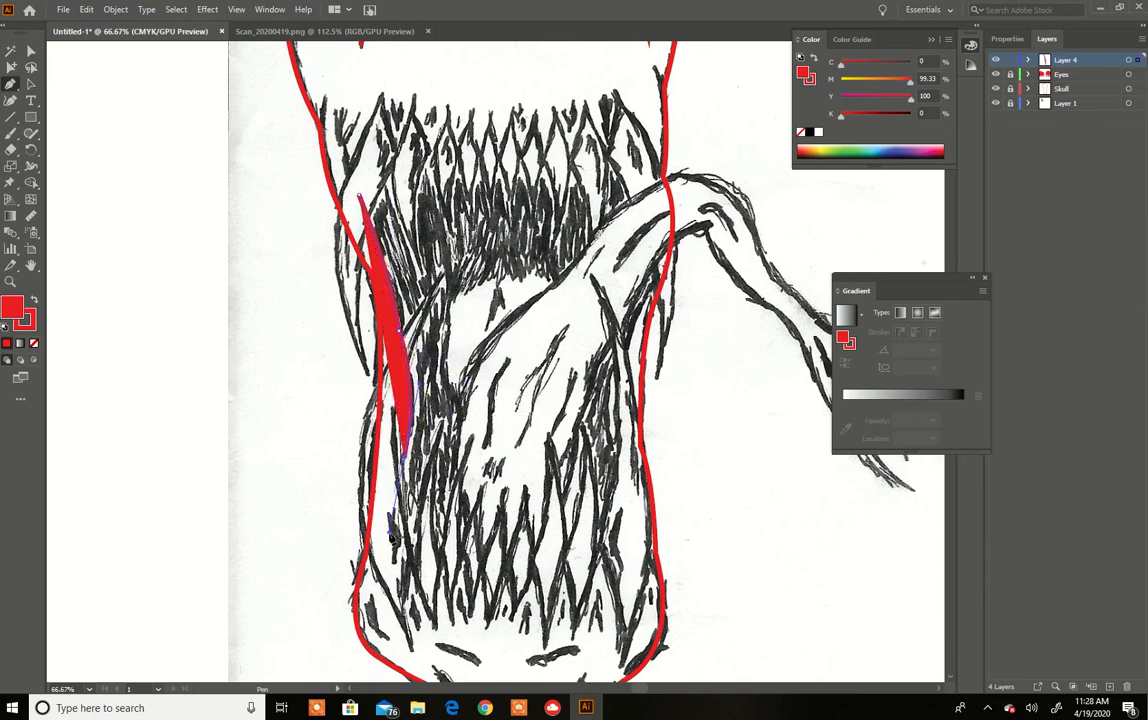
{"action": "left_click", "coordinate": [33, 345]}
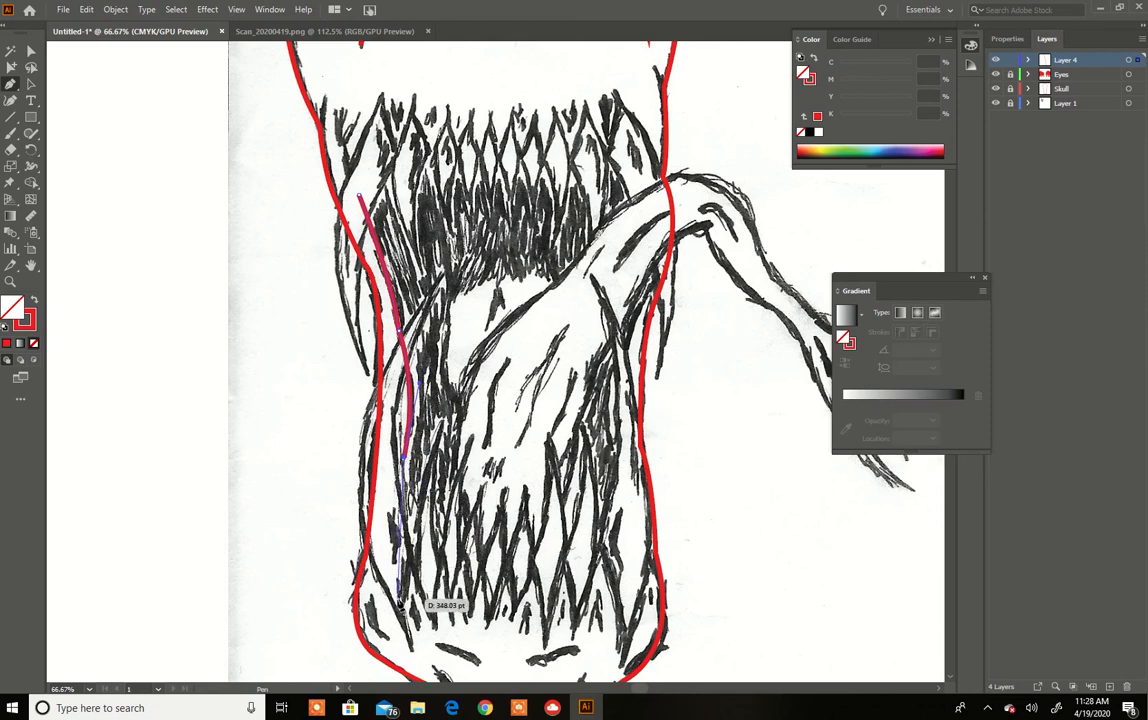
{"action": "left_click_drag", "start_coordinate": [401, 598], "coordinate": [421, 632]}
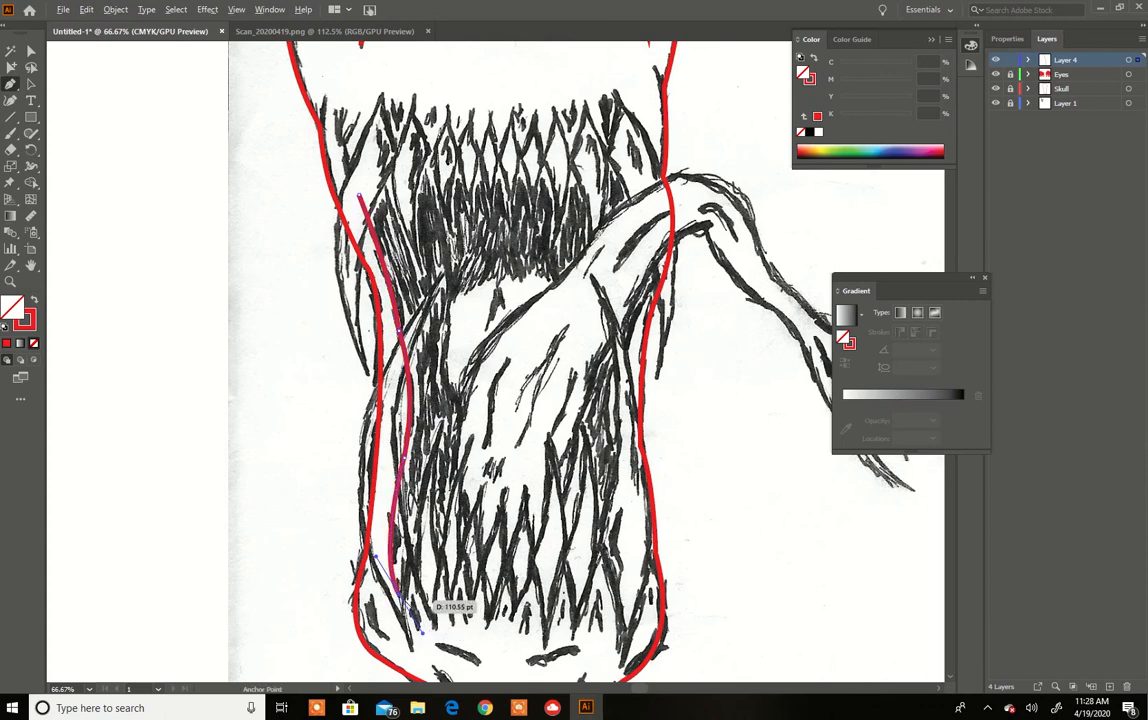
{"action": "left_click", "coordinate": [400, 596]}
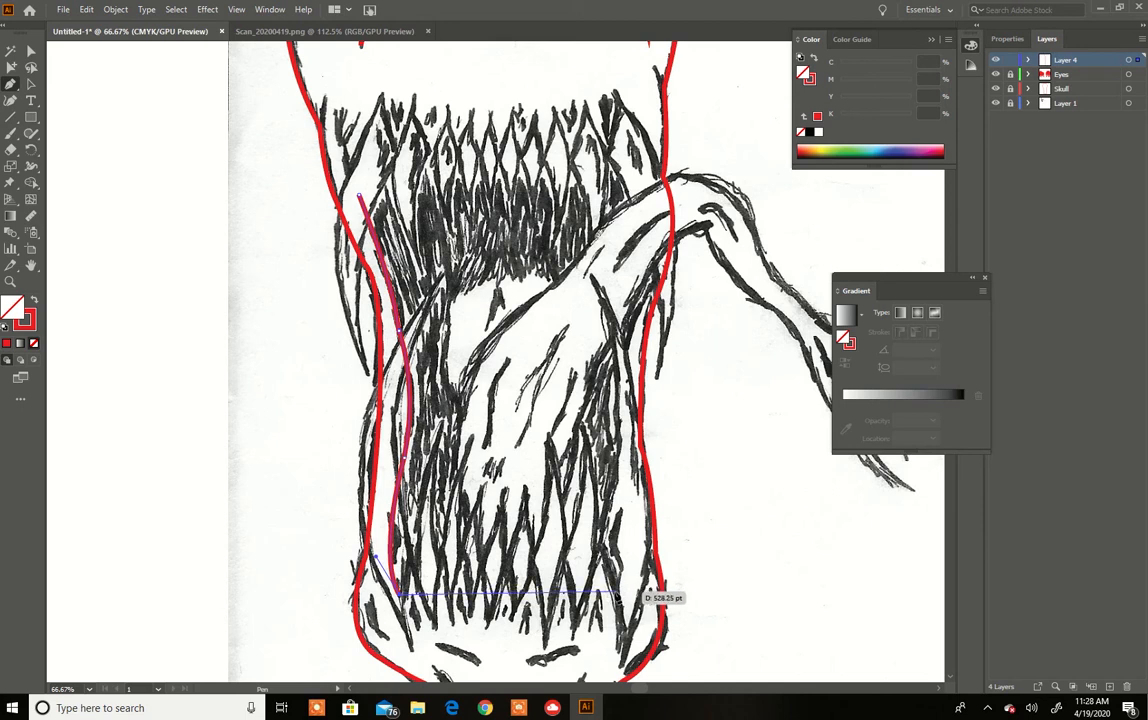
Draw a straight bottom edge across the mouth and curve up the lower part of its right side
{"action": "left_click", "coordinate": [617, 595]}
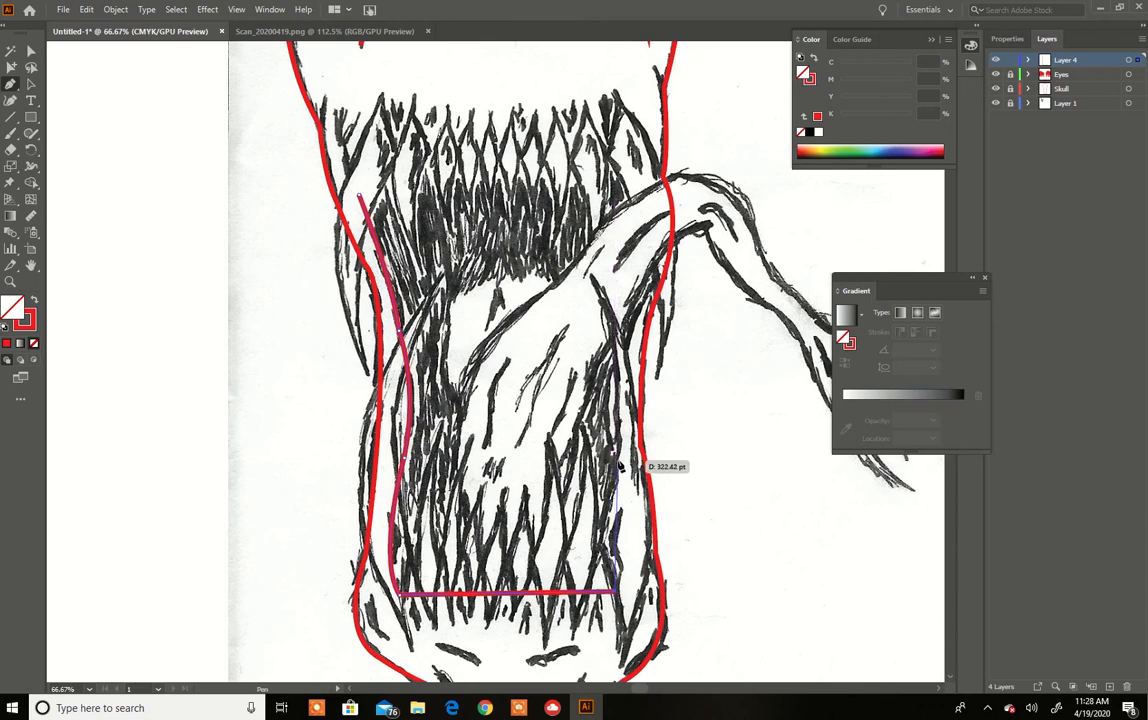
{"action": "left_click_drag", "start_coordinate": [619, 466], "coordinate": [598, 424]}
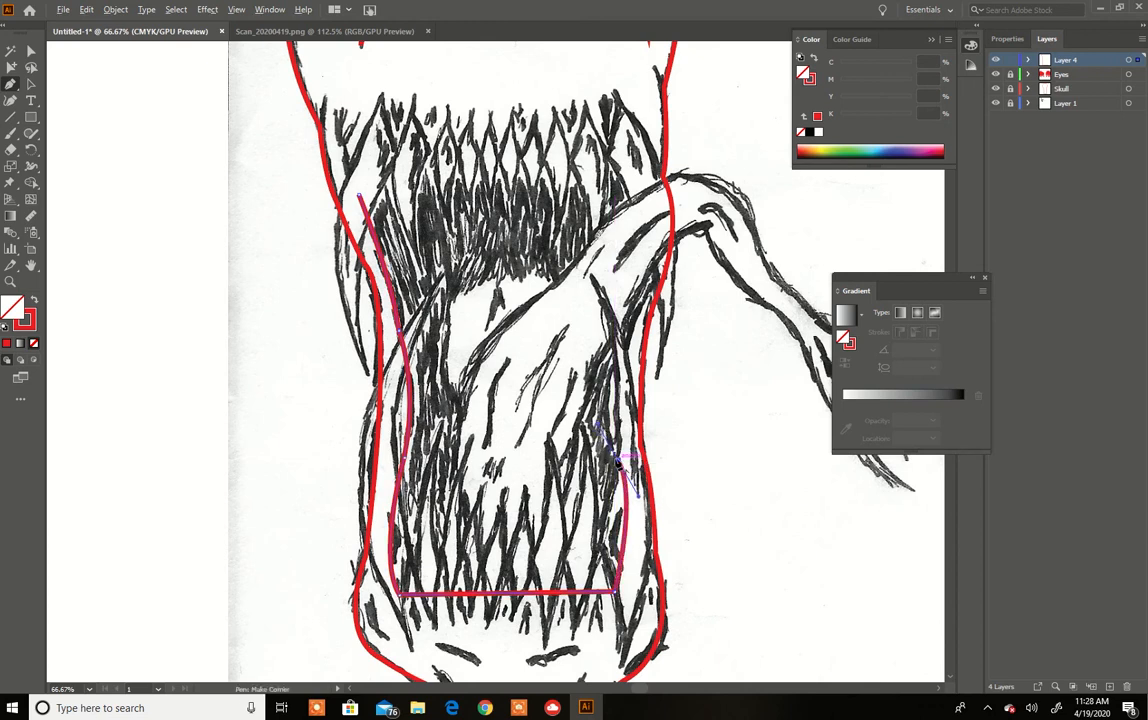
{"action": "left_click", "coordinate": [619, 462]}
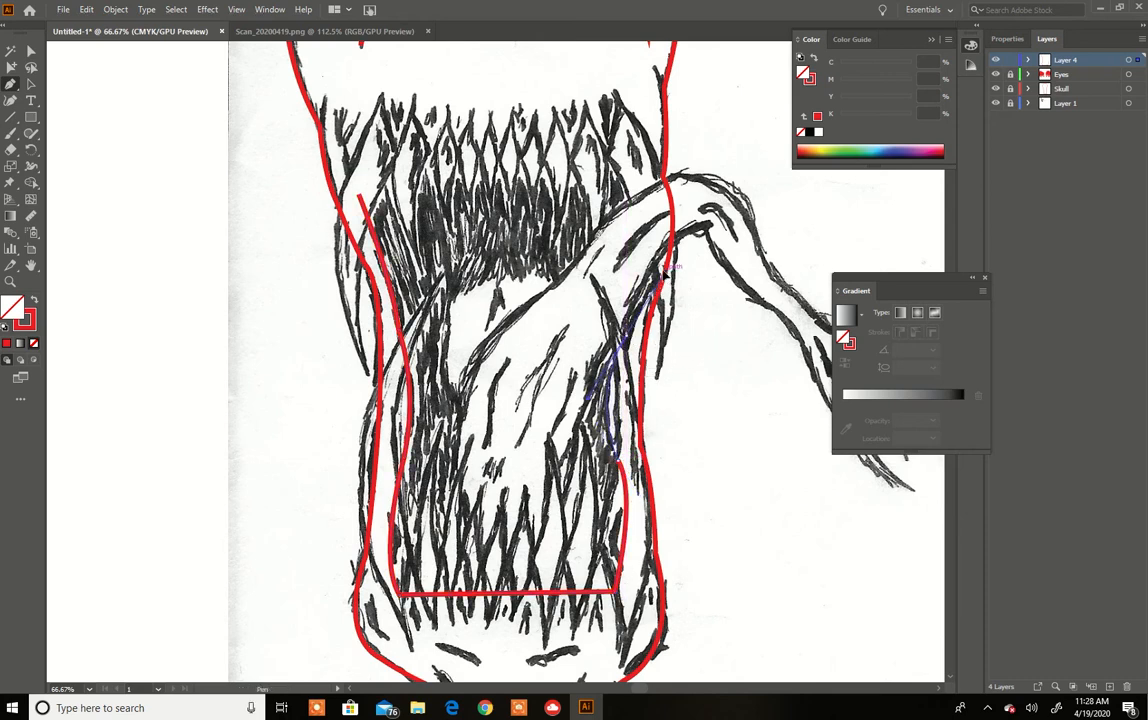
Continue the mouth's right edge up past the arm to its upper right corner, ending in a corner point
{"action": "left_click_drag", "start_coordinate": [660, 278], "coordinate": [574, 156]}
{"action": "key", "text": "ctrl+z"}
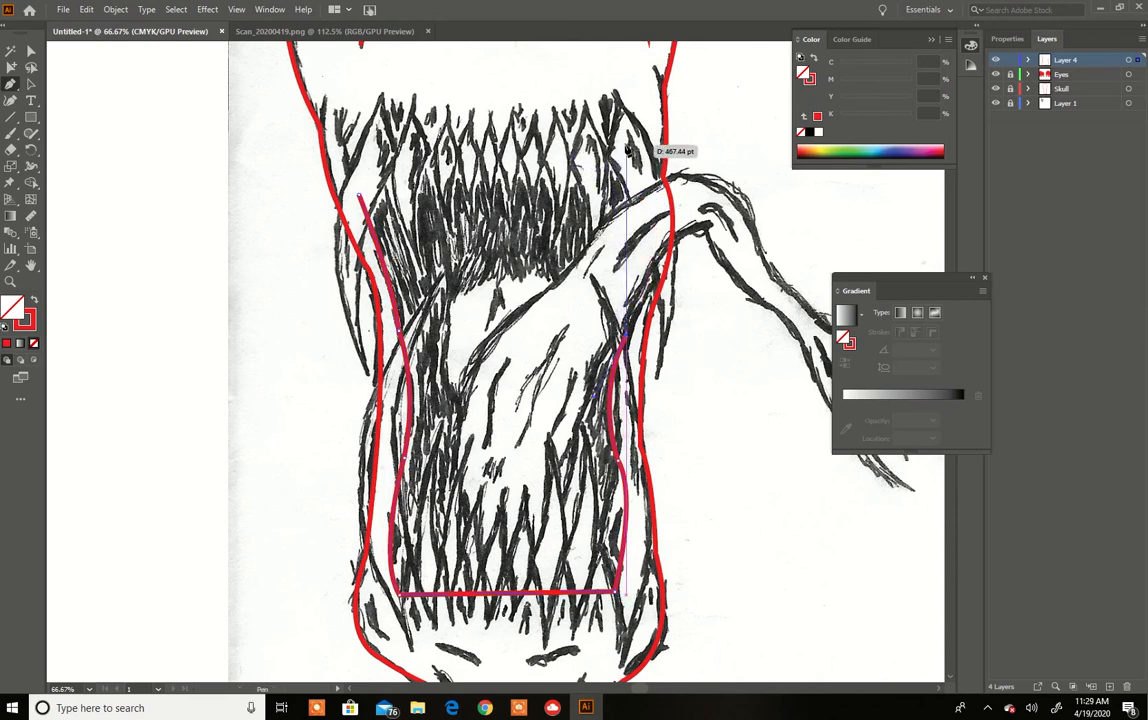
{"action": "left_click_drag", "start_coordinate": [624, 150], "coordinate": [546, 95]}
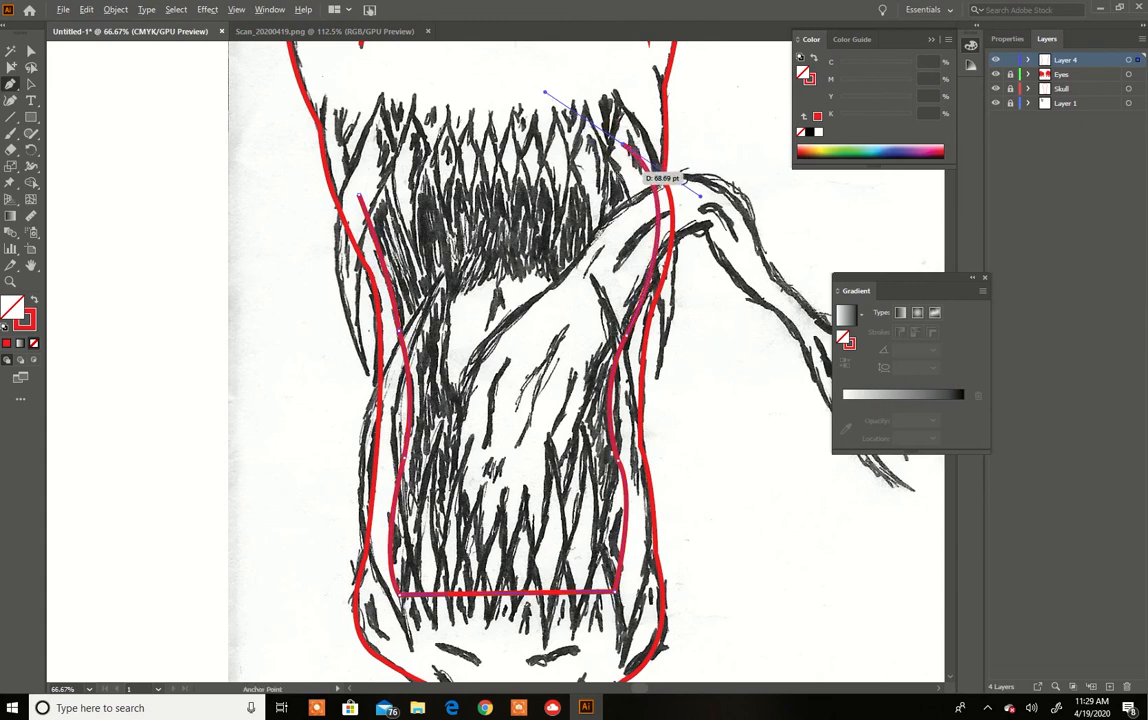
{"action": "left_click", "coordinate": [624, 144]}
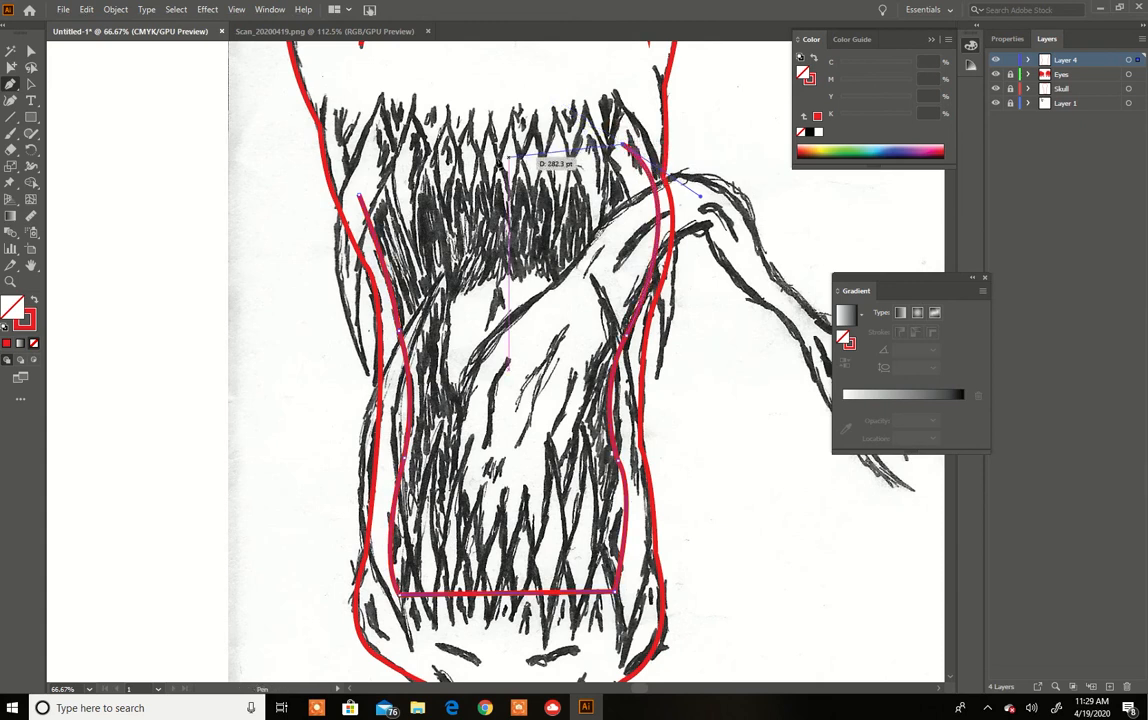
Trace the mouth's top edge, close the path at its upper left start point, and fill it red
{"action": "left_click", "coordinate": [380, 140]}
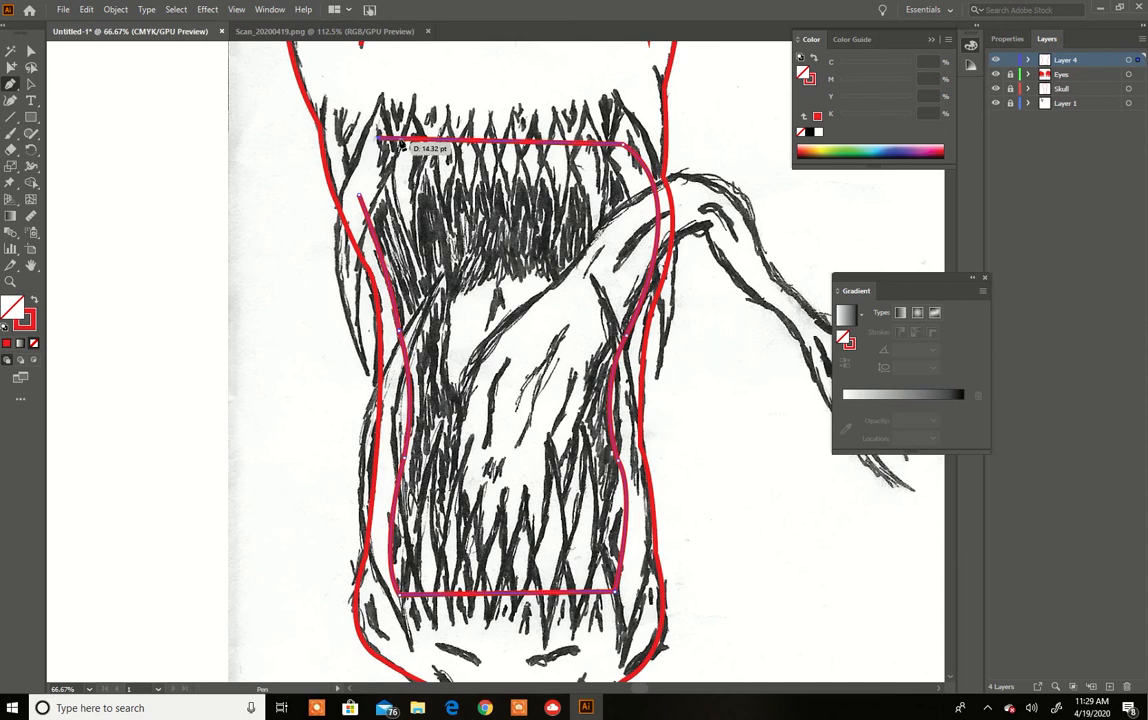
{"action": "left_click", "coordinate": [344, 146]}
{"action": "left_click", "coordinate": [363, 205]}
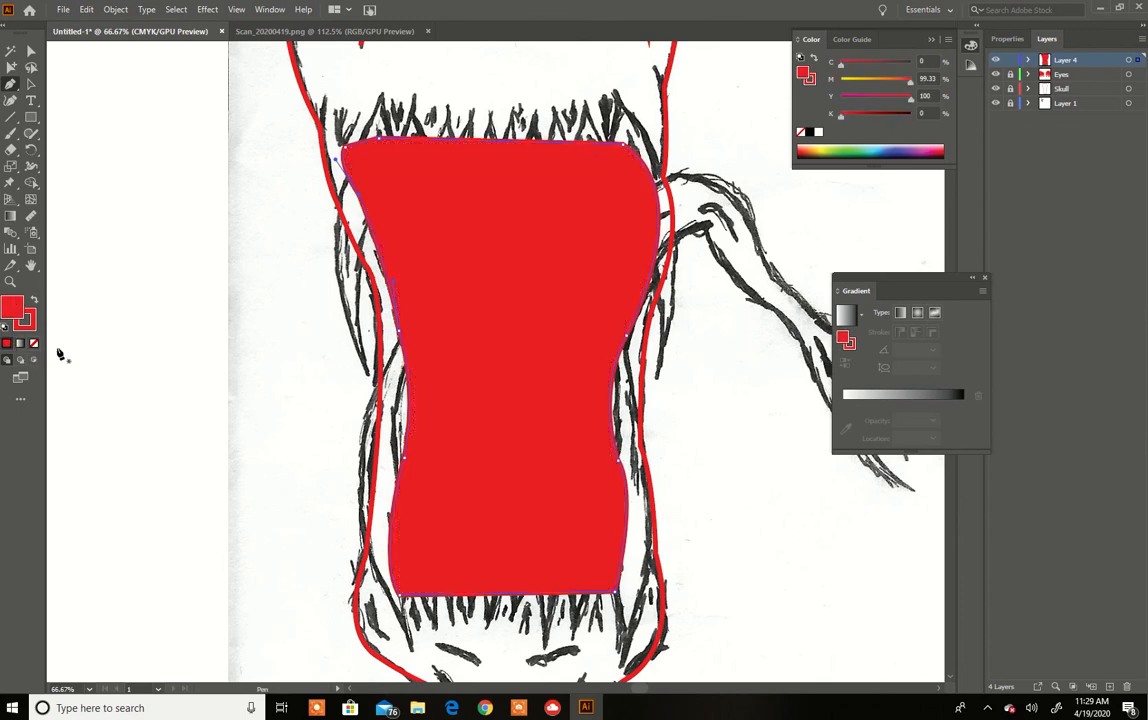
Lock the mouth shape's layer and rename it Mouth Void
{"action": "scroll", "coordinate": [637, 326], "scroll_direction": "down", "scroll_amount": 4}
{"action": "scroll", "coordinate": [644, 320], "scroll_direction": "up", "scroll_amount": 2}
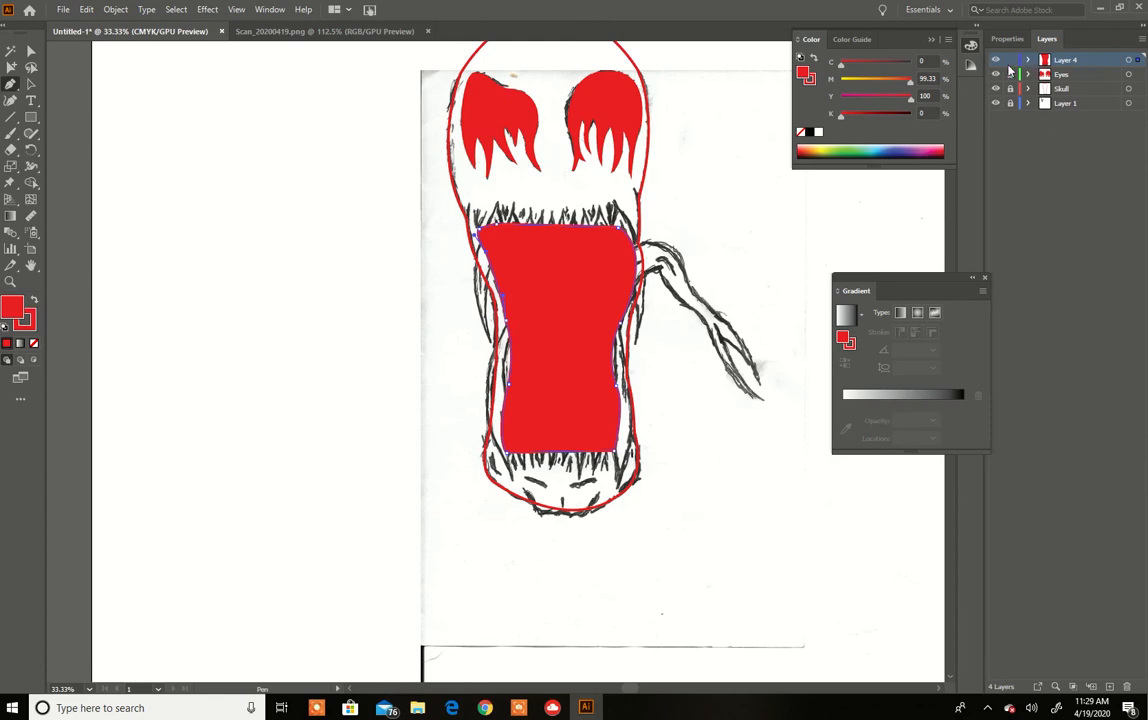
{"action": "double_click", "coordinate": [1073, 62]}
{"action": "type", "text": "Mouth Void"}
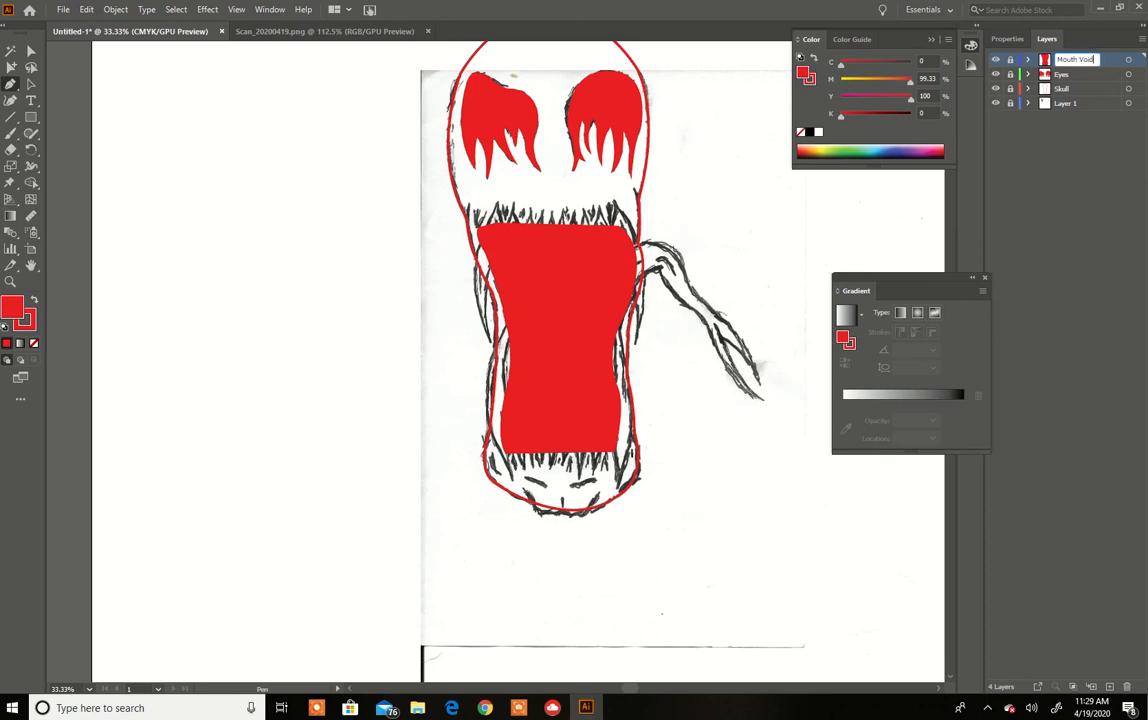
{"action": "key", "text": "Return"}
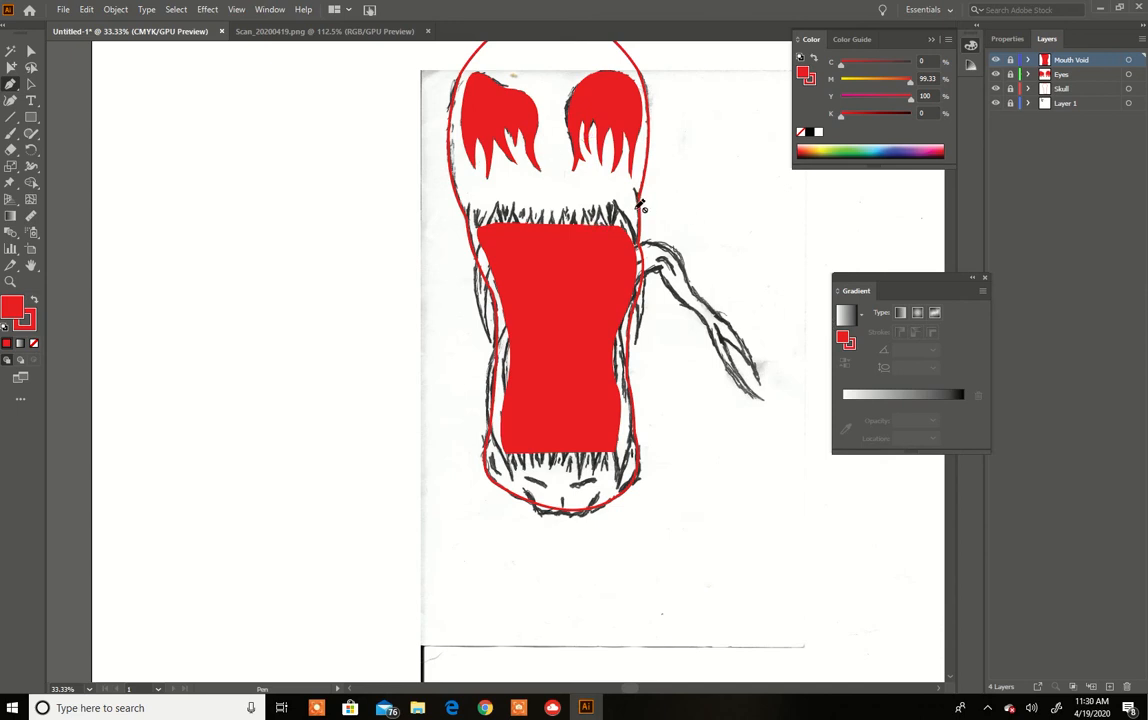
Hide the Mouth Void layer and add a new layer above it
{"action": "left_click", "coordinate": [995, 61]}
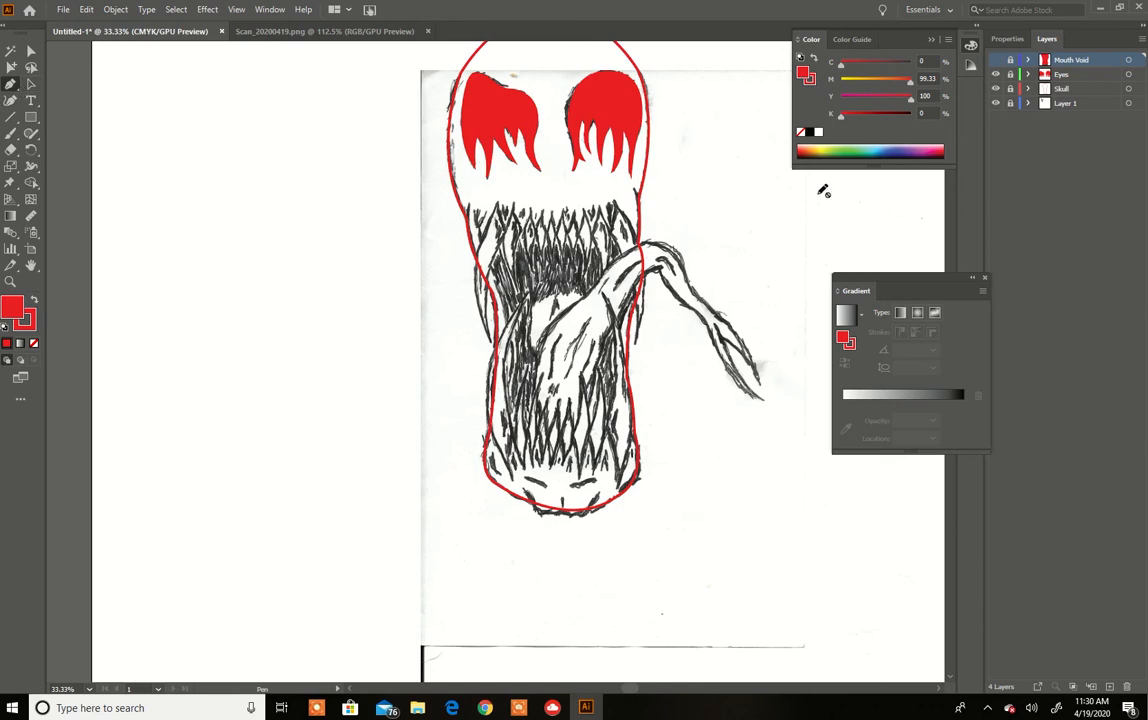
{"action": "key", "text": "ctrl+l"}
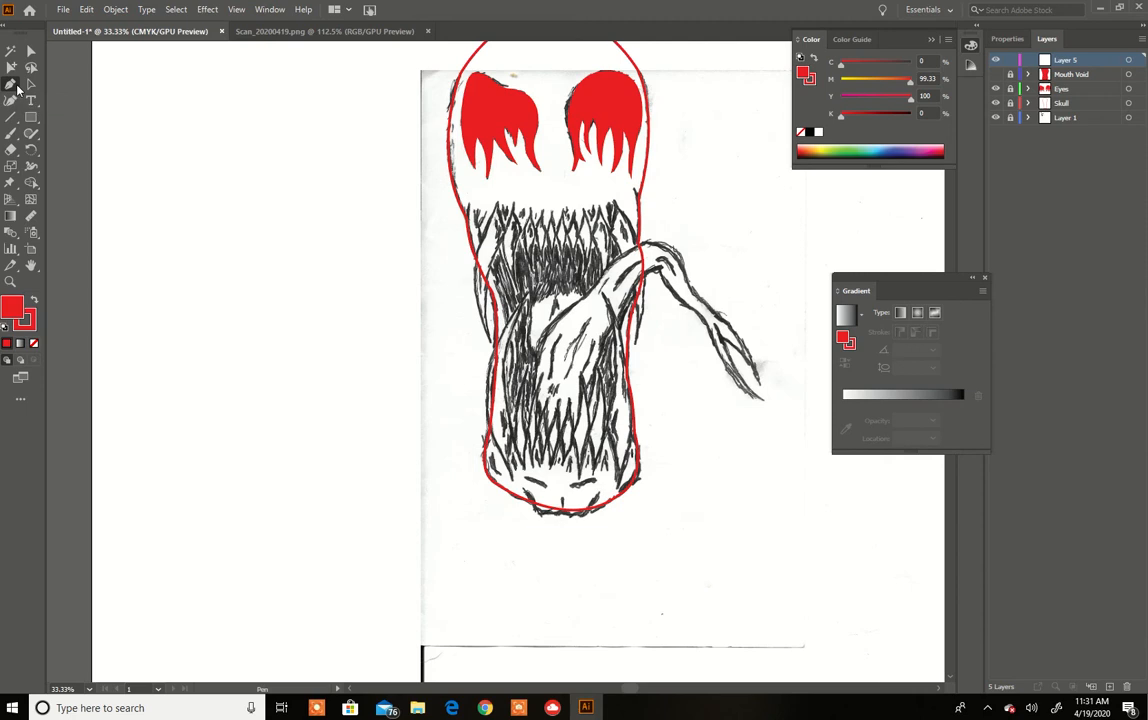
Trace the tongue's left lobe with no fill, from the notch in its upper edge around to its lower left corner
{"action": "scroll", "coordinate": [427, 349], "scroll_direction": "up", "scroll_amount": 1}
{"action": "scroll", "coordinate": [430, 354], "scroll_direction": "down", "scroll_amount": 1}
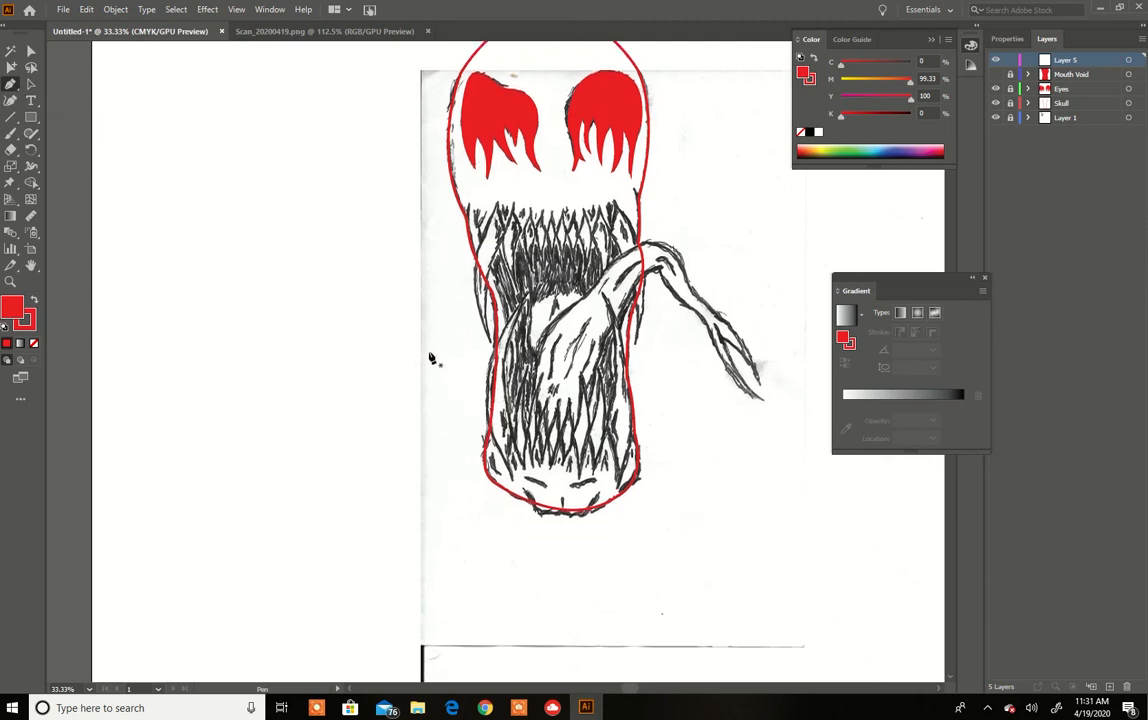
{"action": "scroll", "coordinate": [508, 380], "scroll_direction": "up", "scroll_amount": 3}
{"action": "scroll", "coordinate": [455, 342], "scroll_direction": "down", "scroll_amount": 1}
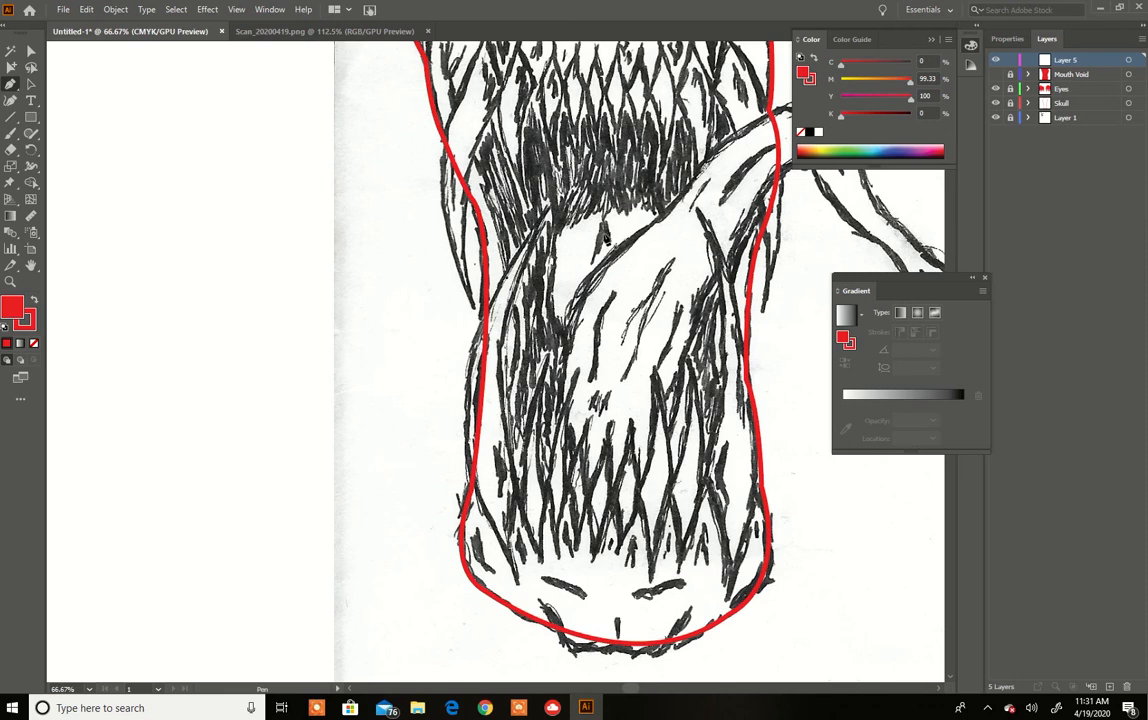
{"action": "left_click", "coordinate": [604, 231]}
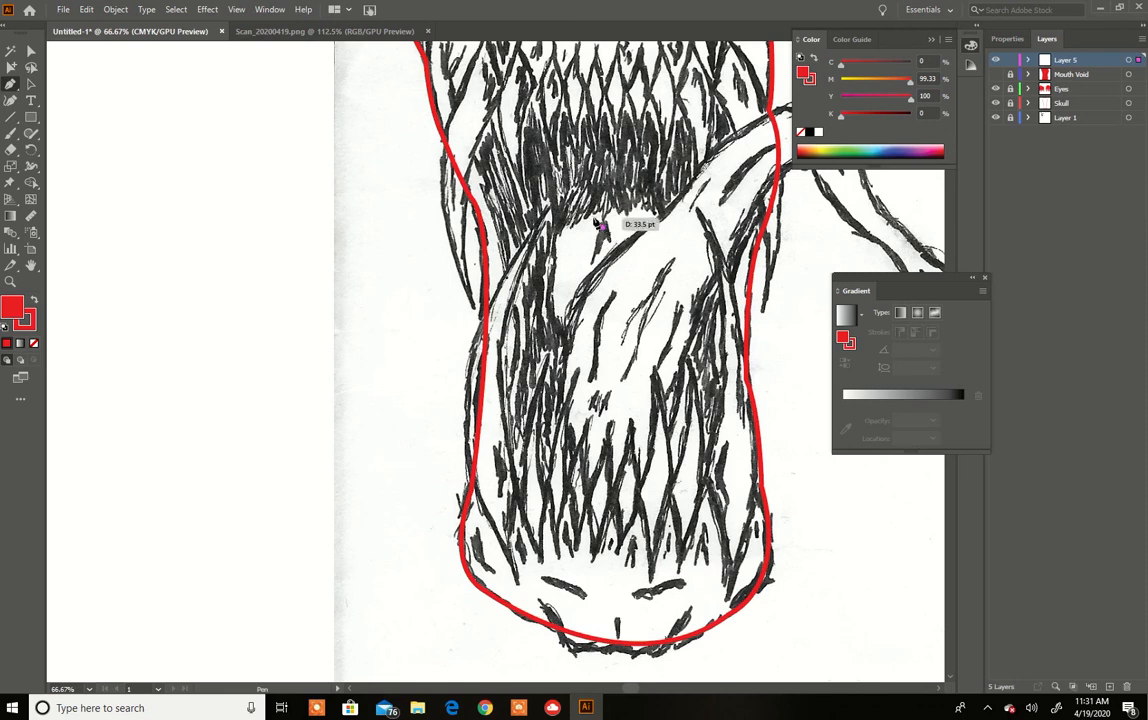
{"action": "left_click_drag", "start_coordinate": [556, 236], "coordinate": [35, 346]}
{"action": "left_click", "coordinate": [33, 343]}
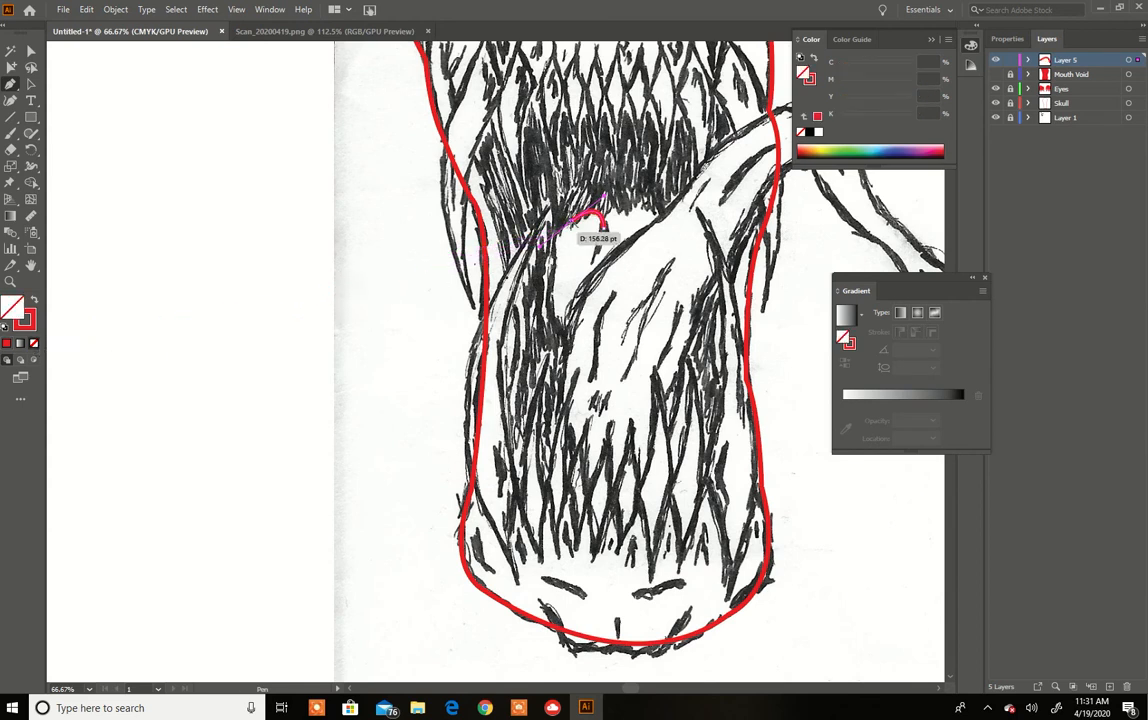
{"action": "left_click", "coordinate": [571, 222]}
{"action": "left_click_drag", "start_coordinate": [553, 262], "coordinate": [570, 348]}
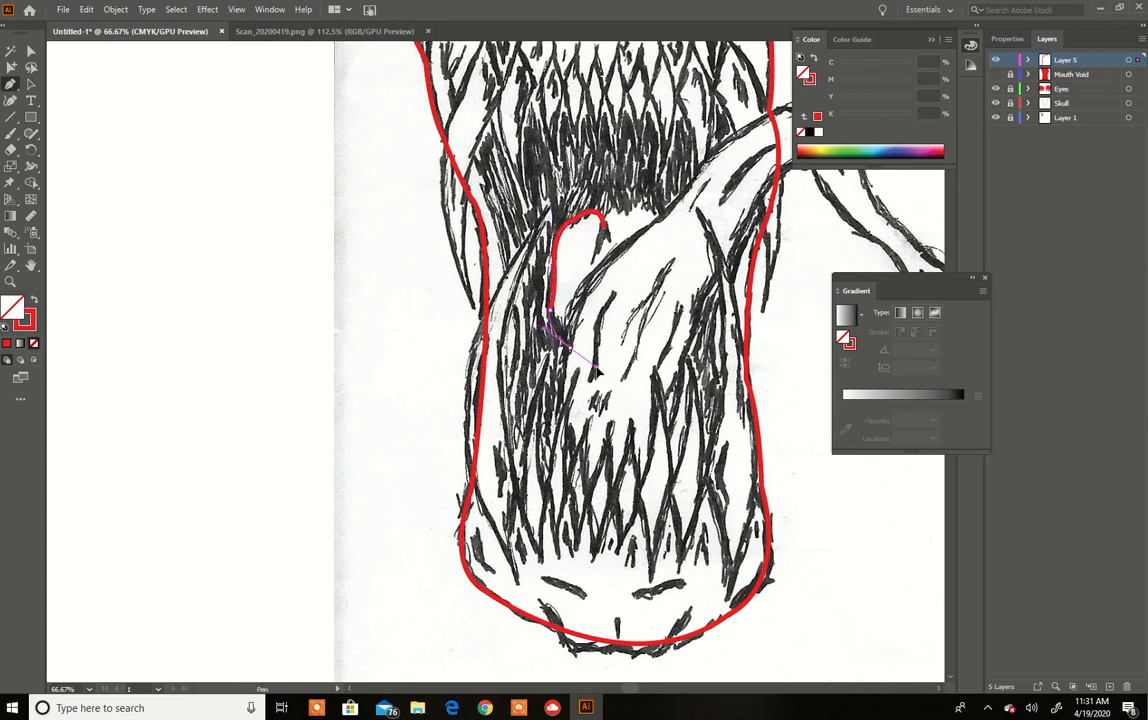
{"action": "left_click", "coordinate": [565, 340]}
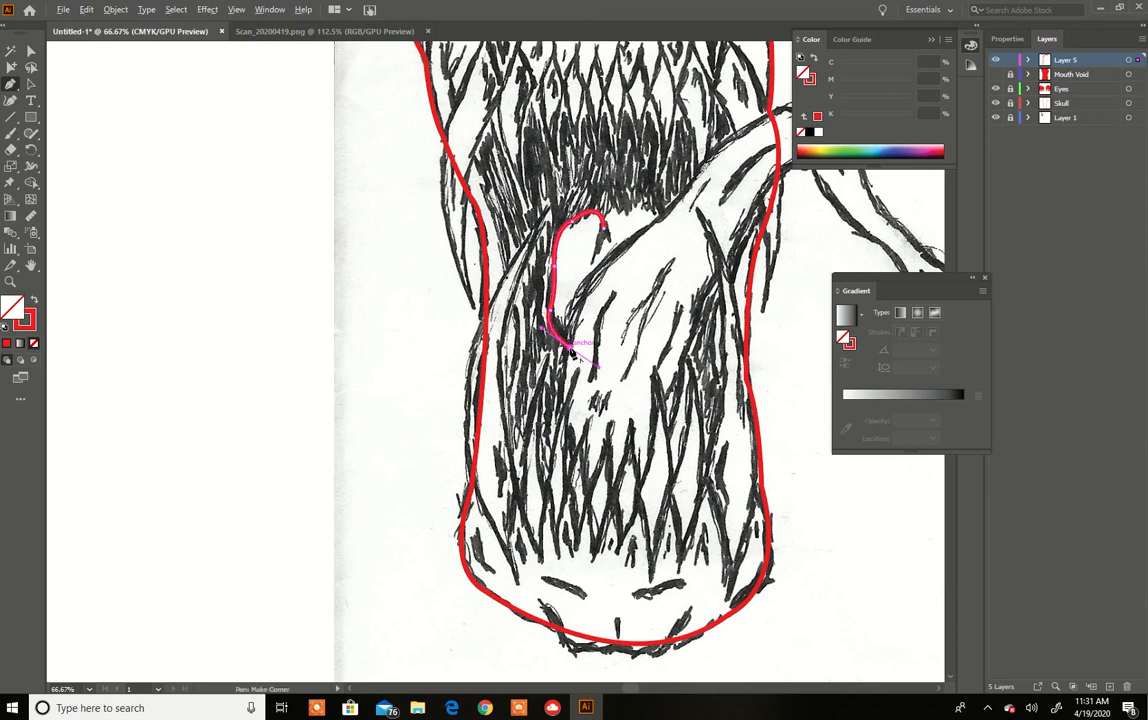
Continue the tongue outline around its rounded base and up the underside past the skull outline to the inner bend
{"action": "left_click_drag", "start_coordinate": [567, 346], "coordinate": [703, 321]}
{"action": "left_click", "coordinate": [703, 288]}
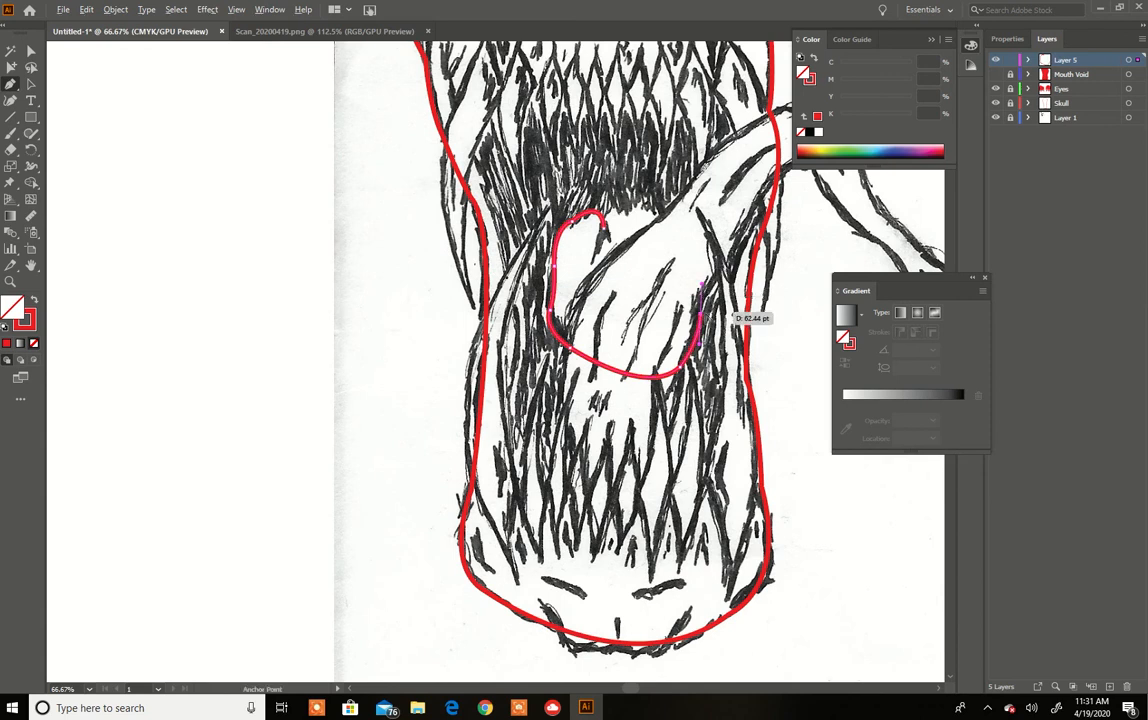
{"action": "left_click_drag", "start_coordinate": [703, 310], "coordinate": [722, 270]}
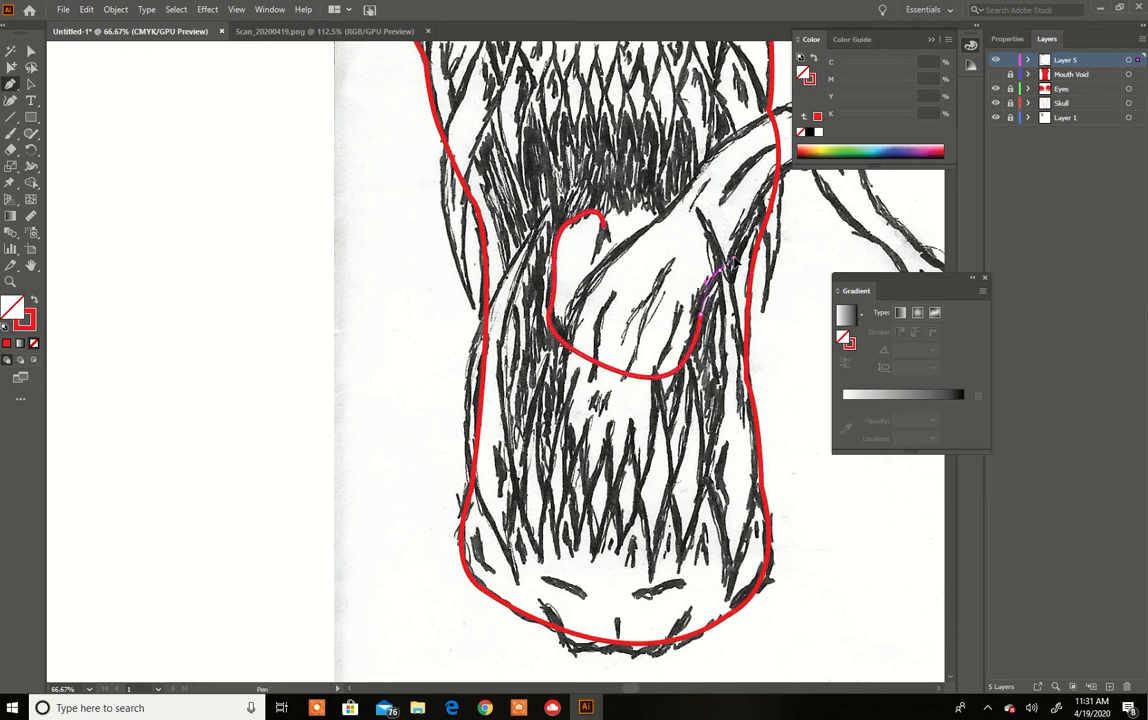
{"action": "scroll", "coordinate": [755, 270], "scroll_direction": "up", "scroll_amount": 1}
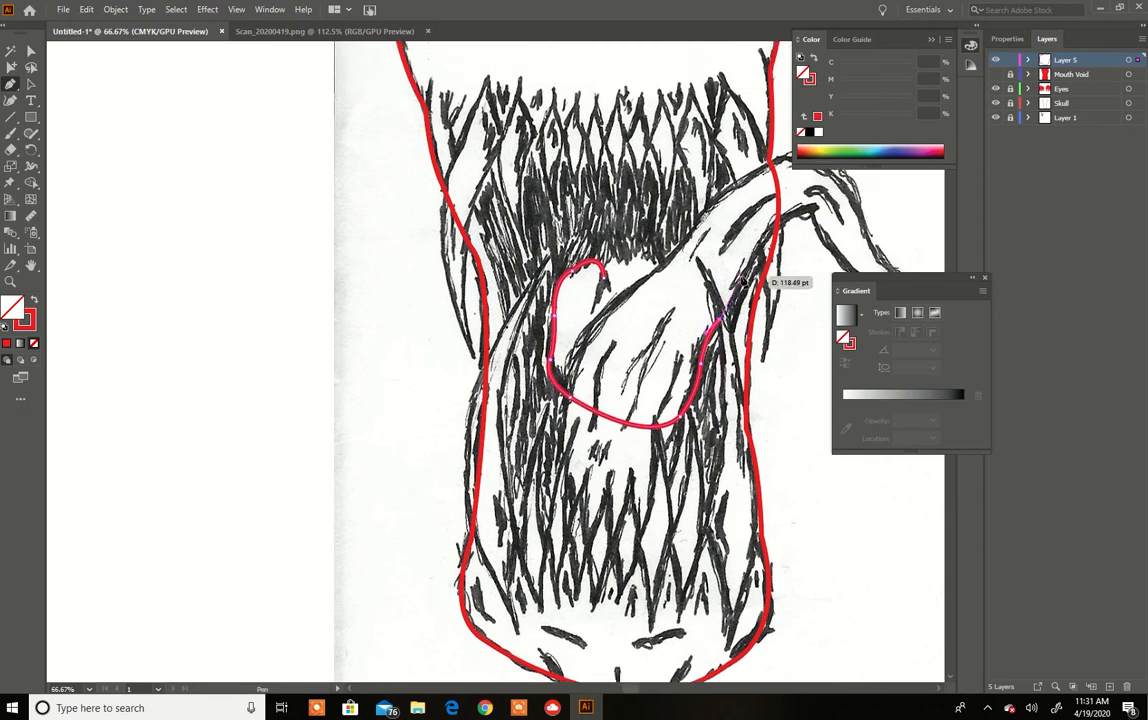
{"action": "left_click_drag", "start_coordinate": [752, 263], "coordinate": [815, 241]}
{"action": "left_click", "coordinate": [754, 261]}
{"action": "left_click", "coordinate": [806, 210]}
{"action": "left_click", "coordinate": [815, 222]}
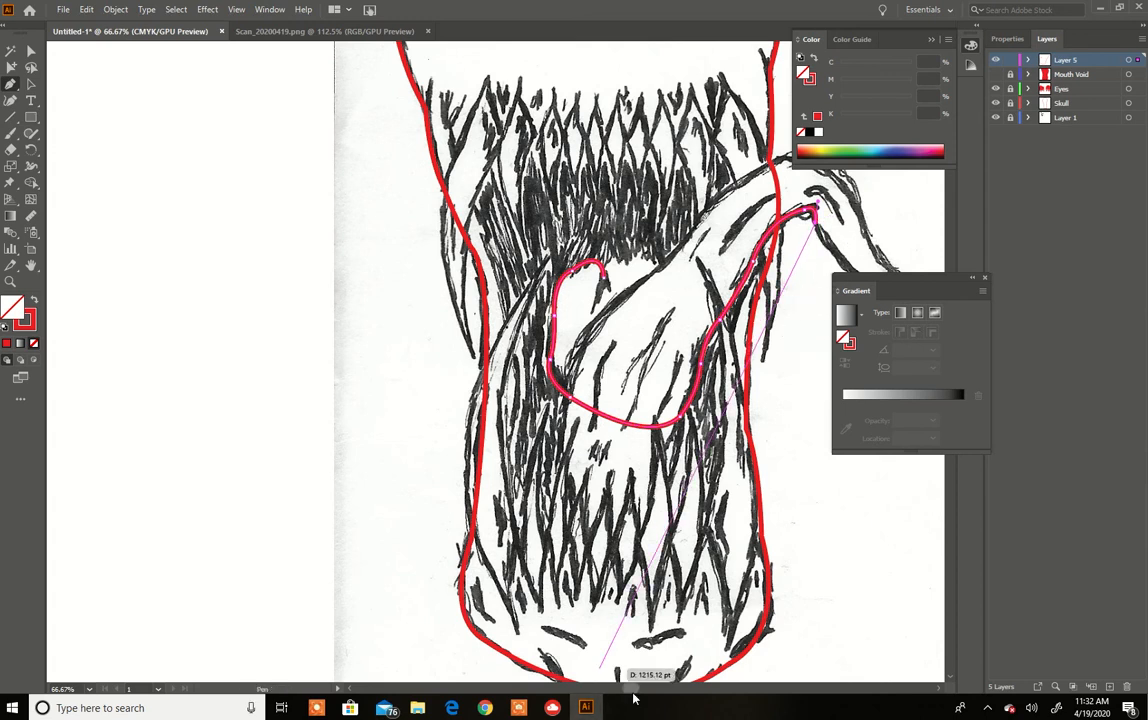
Trace the tongue's lower edge from the inner bend down to the tip of the lower prong, ending in a corner point
{"action": "scroll", "coordinate": [632, 698], "scroll_direction": "right", "scroll_amount": 5}
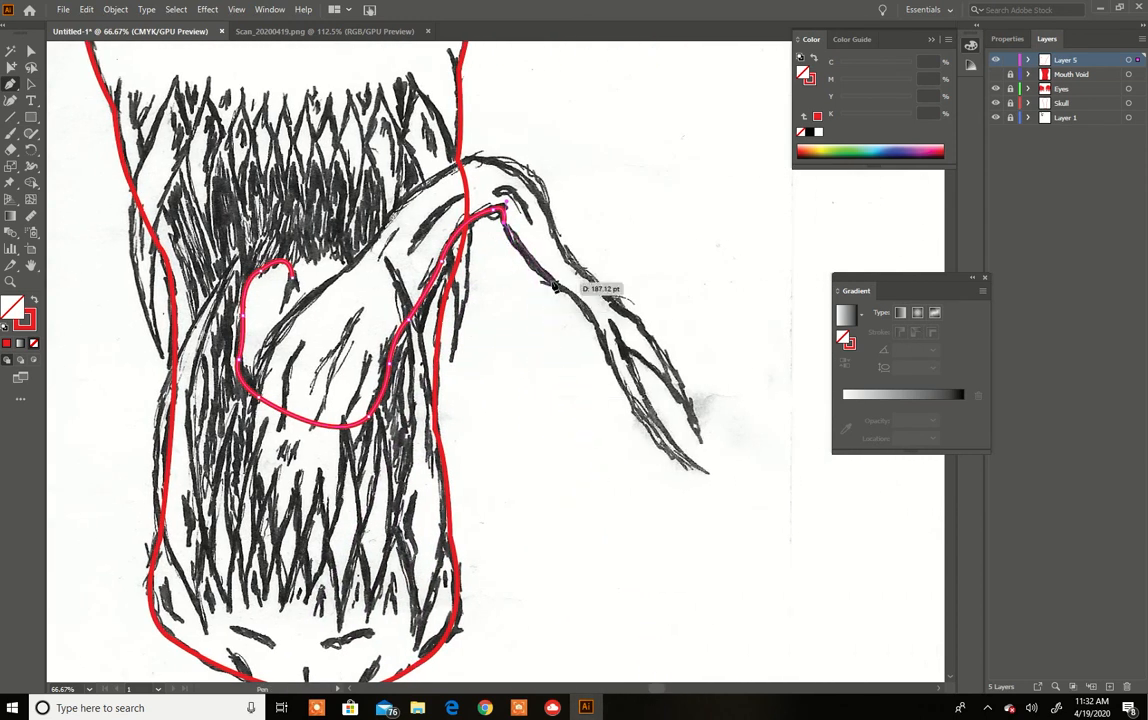
{"action": "left_click_drag", "start_coordinate": [553, 285], "coordinate": [600, 313]}
{"action": "left_click", "coordinate": [557, 285]}
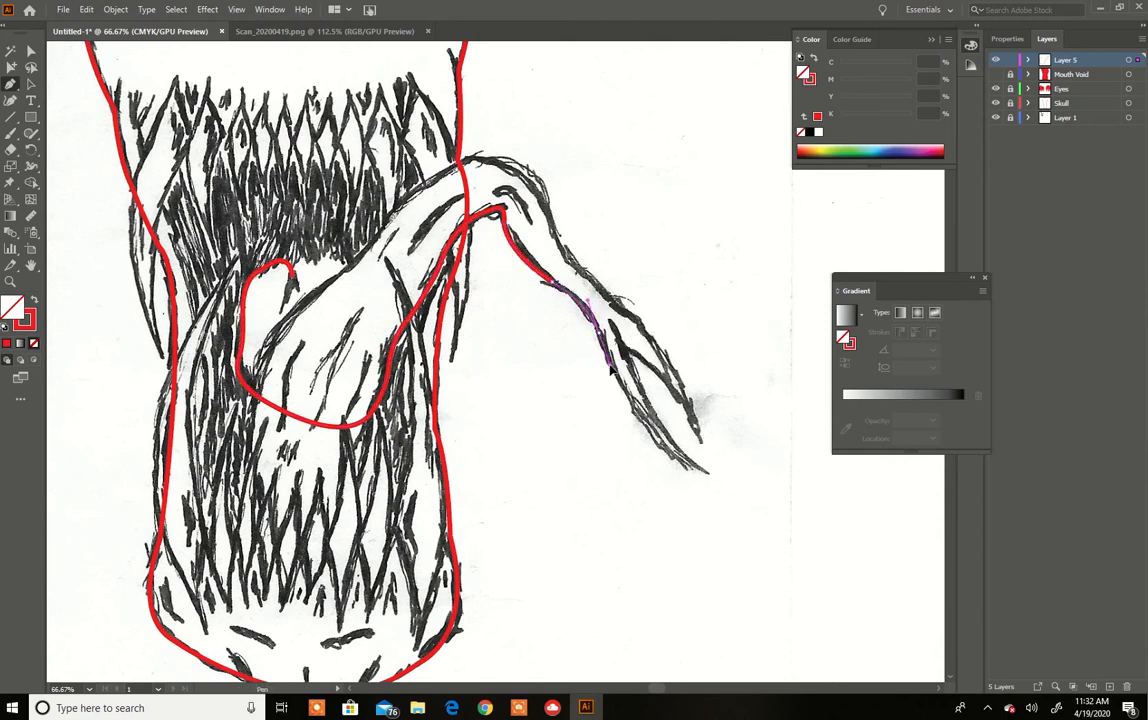
{"action": "left_click", "coordinate": [600, 336]}
{"action": "left_click_drag", "start_coordinate": [646, 421], "coordinate": [648, 423]}
{"action": "left_click", "coordinate": [630, 400]}
{"action": "left_click_drag", "start_coordinate": [707, 474], "coordinate": [745, 486]}
{"action": "left_click", "coordinate": [707, 473]}
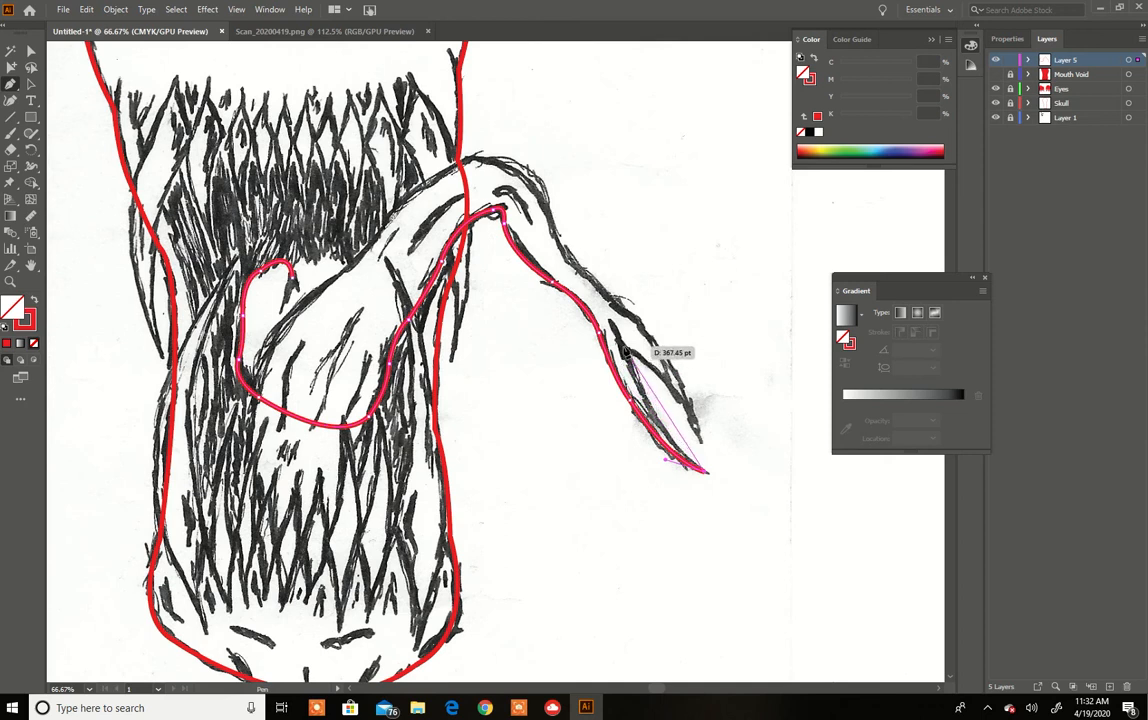
Trace the fork's inner notch and the upper prong, ending in a point on the prong's outer edge
{"action": "left_click_drag", "start_coordinate": [622, 347], "coordinate": [705, 450]}
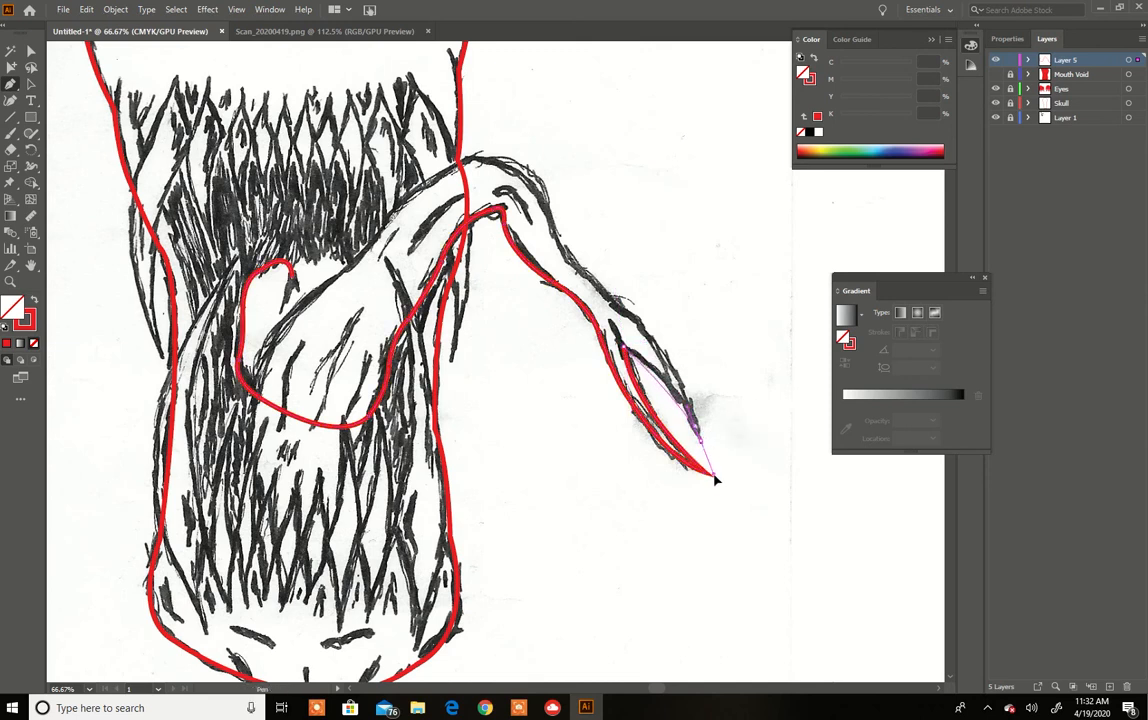
{"action": "mouse_move", "coordinate": [718, 499]}
{"action": "left_mouse_down"}
{"action": "mouse_move", "coordinate": [686, 380]}
{"action": "mouse_move", "coordinate": [605, 298]}
{"action": "mouse_move", "coordinate": [604, 278]}
{"action": "mouse_move", "coordinate": [660, 317]}
{"action": "left_mouse_up"}
{"action": "left_click", "coordinate": [639, 322]}
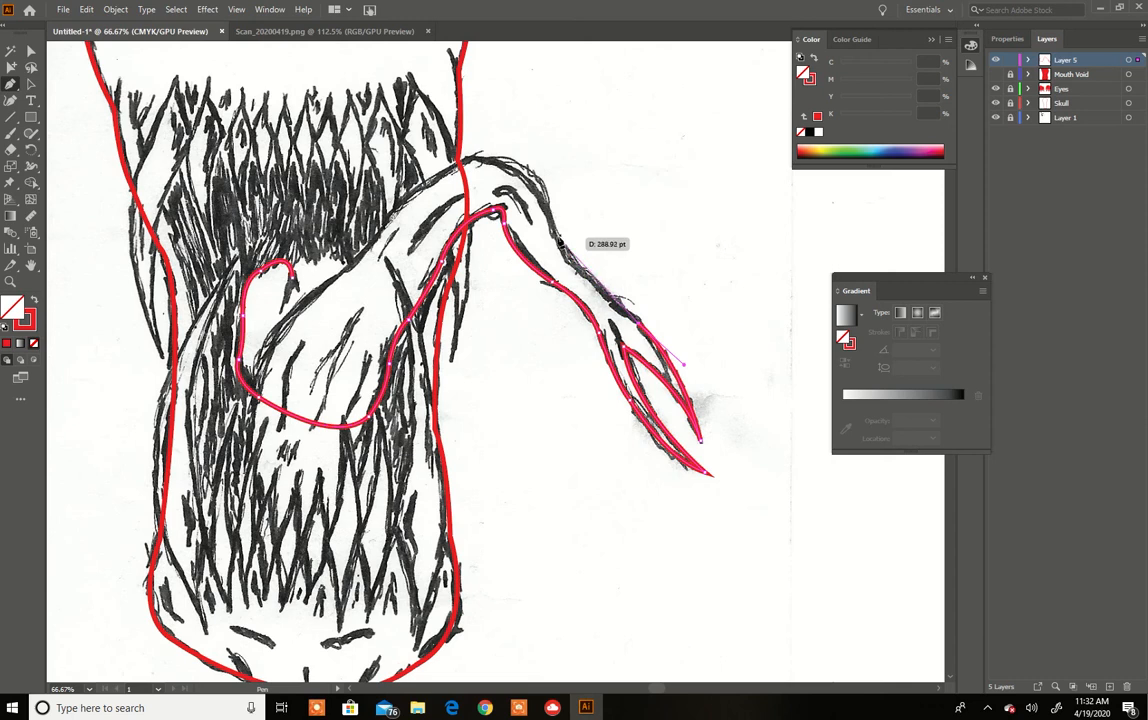
Continue the outline along the tongue's upper edge and over the outer bend, back down toward the mouth
{"action": "left_click_drag", "start_coordinate": [554, 230], "coordinate": [543, 203]}
{"action": "left_click_drag", "start_coordinate": [537, 181], "coordinate": [536, 179]}
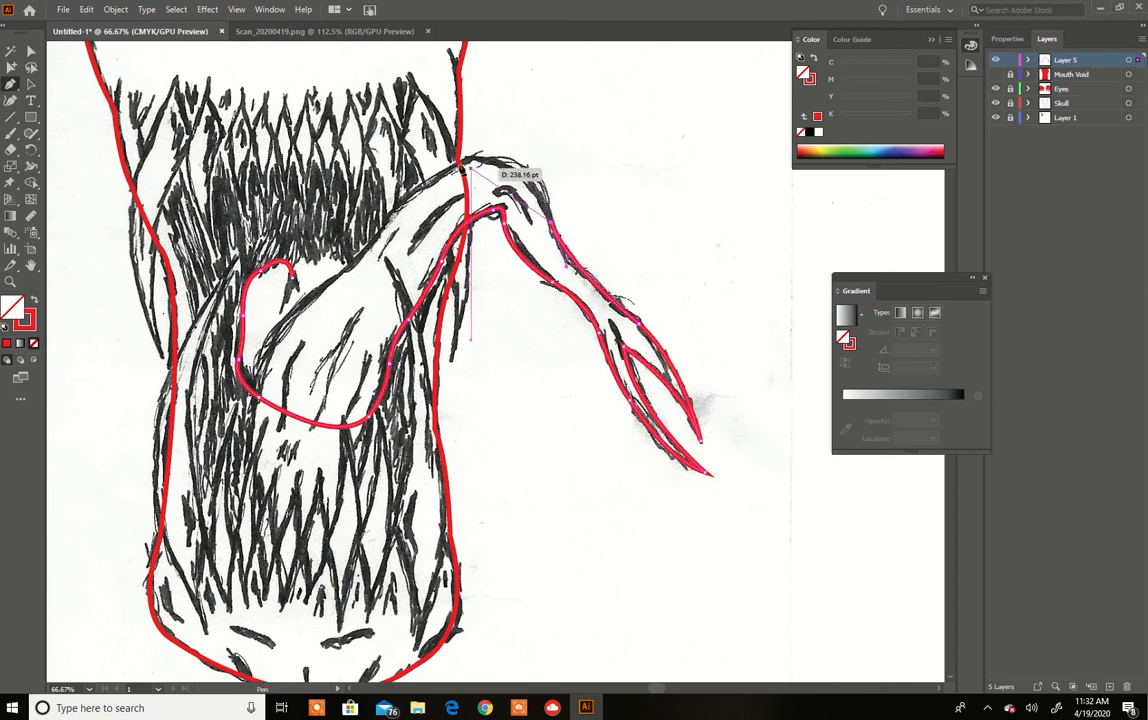
{"action": "left_click_drag", "start_coordinate": [465, 159], "coordinate": [396, 207]}
{"action": "left_click", "coordinate": [470, 159]}
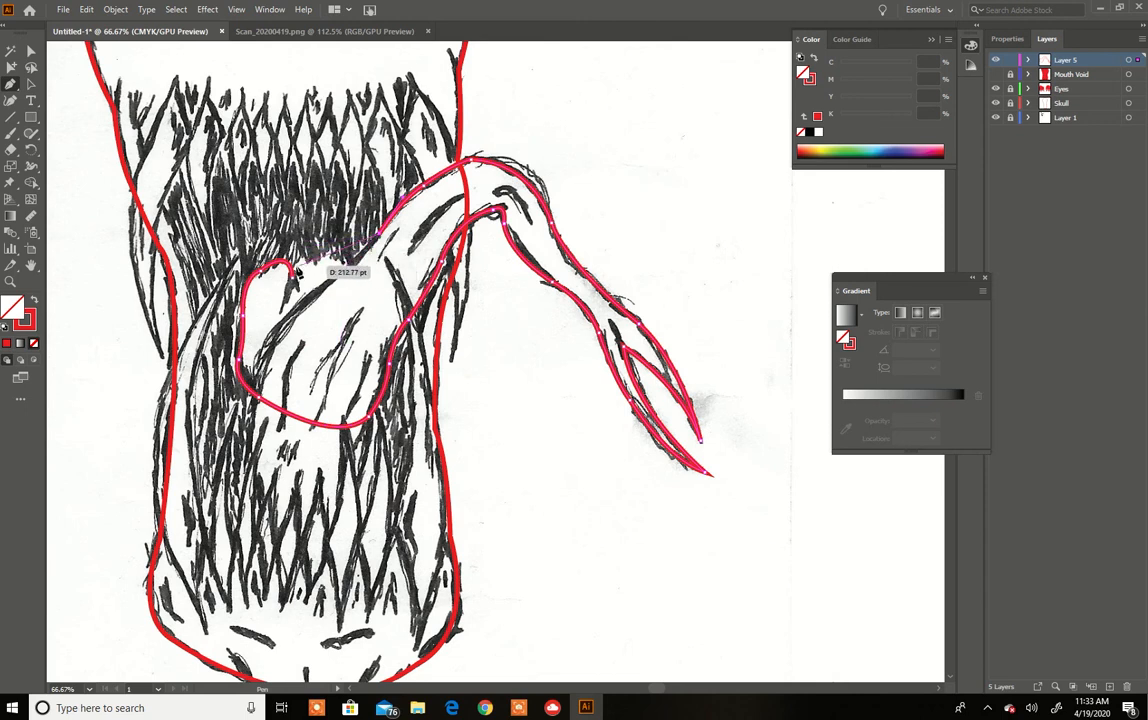
Trace the tongue's upper right lobe, close the path at the starting notch, and adjust the curve beside that notch
{"action": "left_click", "coordinate": [352, 267]}
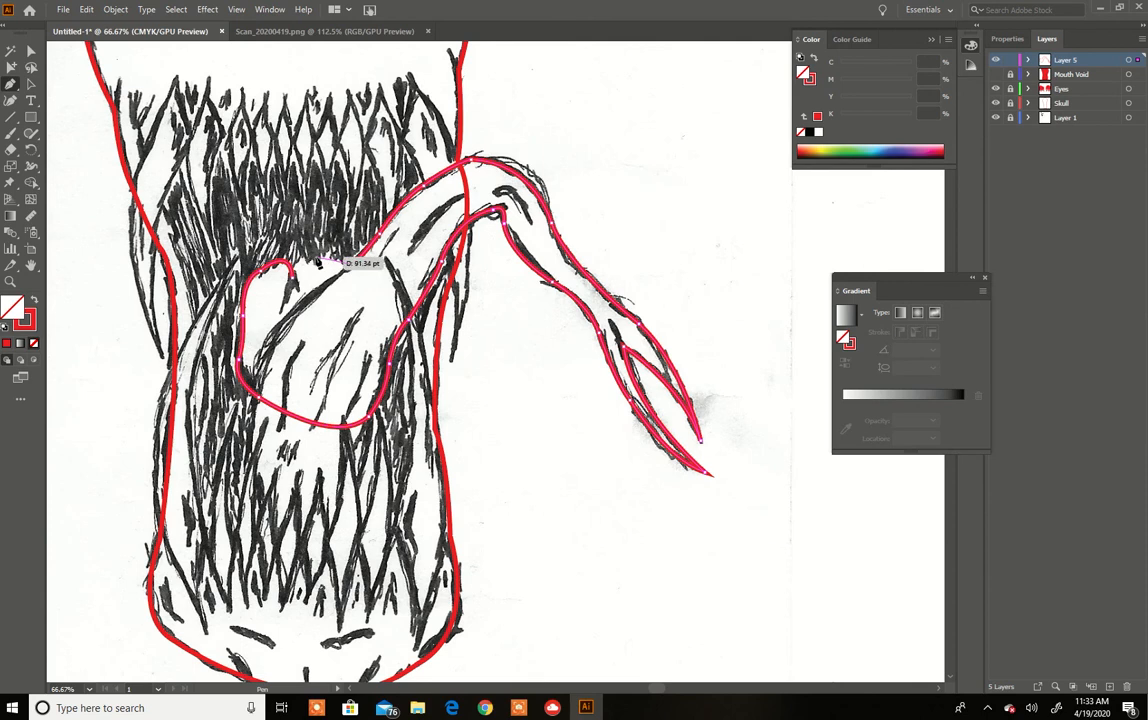
{"action": "left_click", "coordinate": [314, 259]}
{"action": "left_click", "coordinate": [314, 258]}
{"action": "left_click_drag", "start_coordinate": [293, 273], "coordinate": [286, 307]}
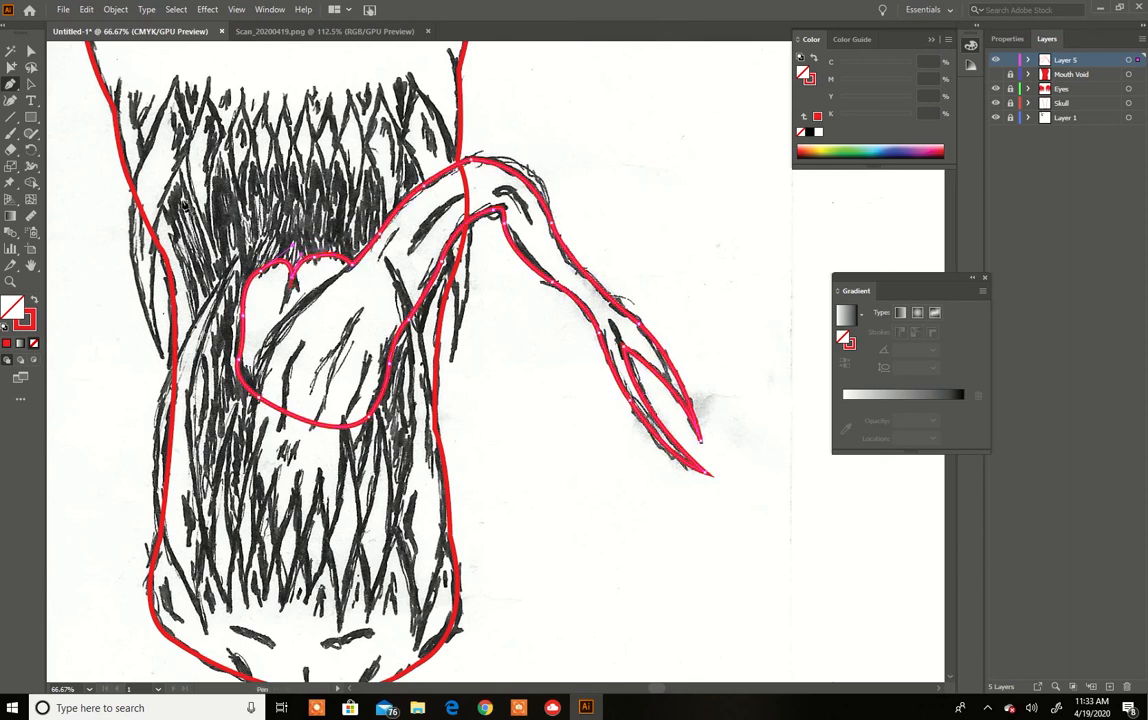
{"action": "left_click", "coordinate": [31, 52]}
{"action": "left_click_drag", "start_coordinate": [301, 256], "coordinate": [304, 262]}
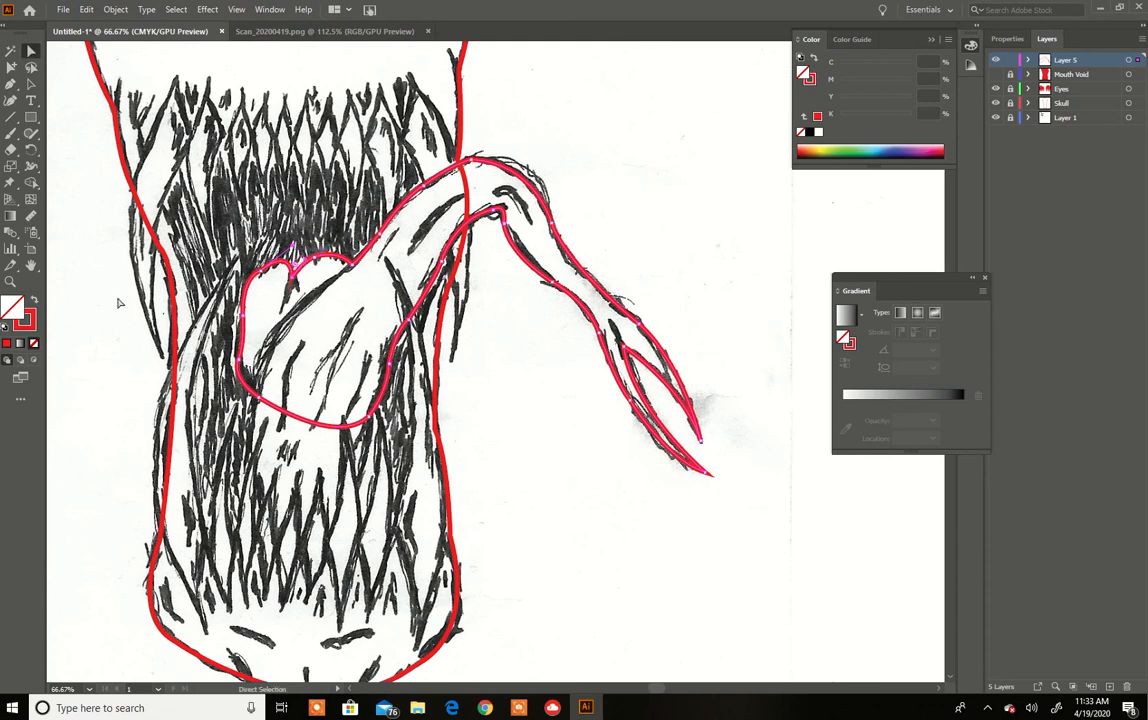
Draw a short crease line running down from the notch between the tongue's two lobes
{"action": "left_click", "coordinate": [10, 84]}
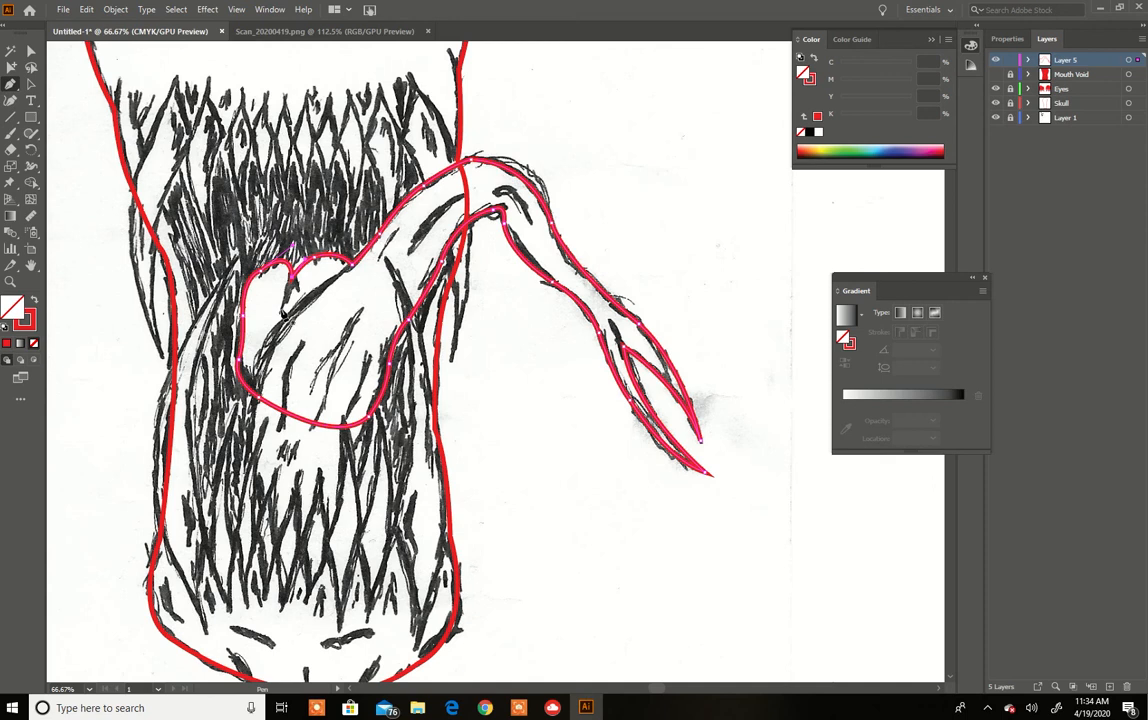
{"action": "left_click_drag", "start_coordinate": [279, 311], "coordinate": [293, 278]}
{"action": "key", "text": "ctrl+z"}
{"action": "left_click_drag", "start_coordinate": [281, 311], "coordinate": [341, 320]}
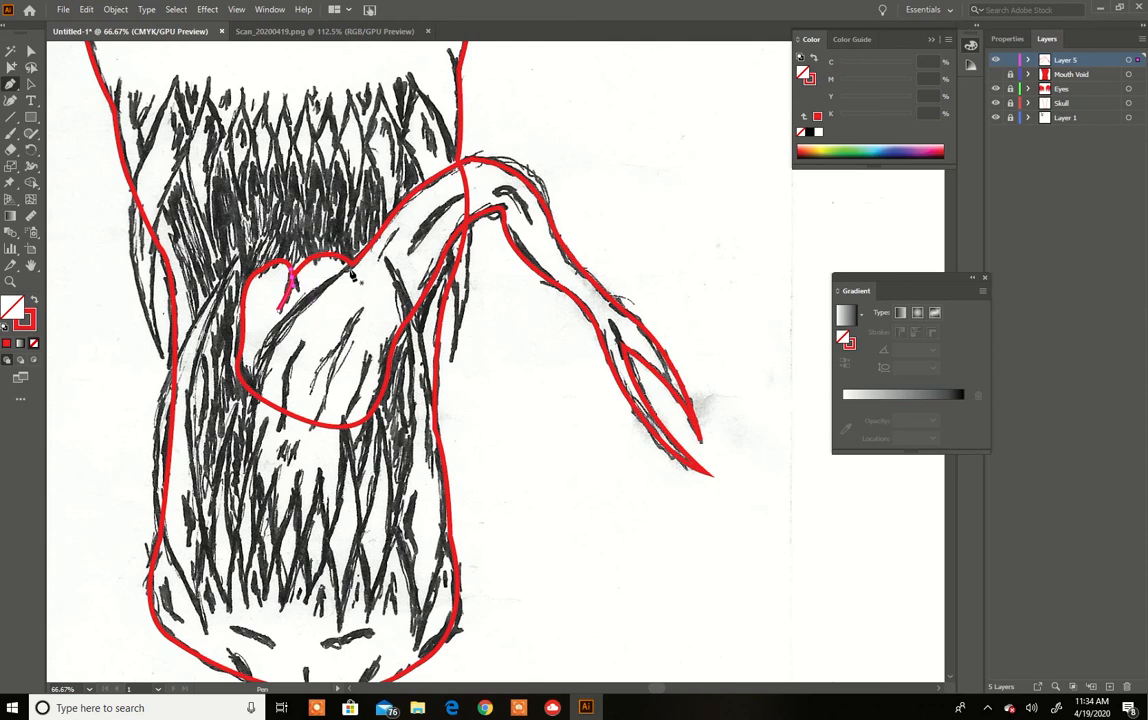
Draw a diagonal crease line from below the short crease up to the corner where the right lobe meets the tongue
{"action": "left_click_drag", "start_coordinate": [280, 306], "coordinate": [283, 334]}
{"action": "left_click", "coordinate": [279, 326]}
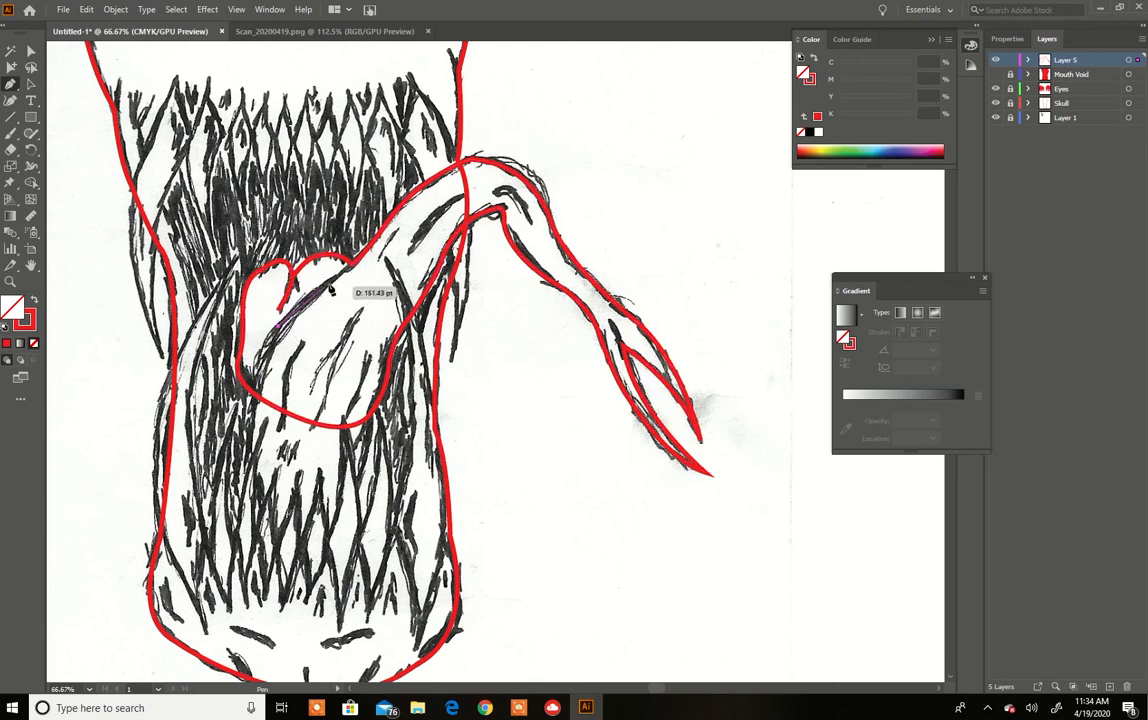
{"action": "left_click", "coordinate": [350, 265]}
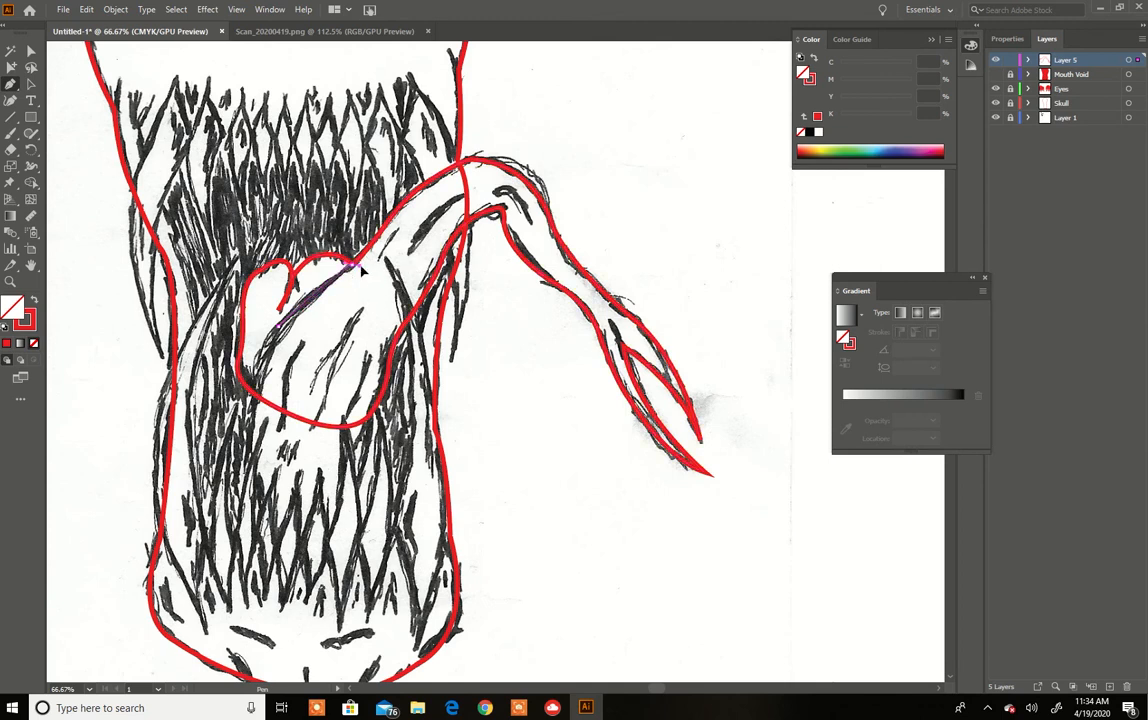
{"action": "left_click_drag", "start_coordinate": [370, 268], "coordinate": [258, 380]}
Fill the tongue outline with red and give it a white stroke
{"action": "left_click", "coordinate": [31, 52]}
{"action": "left_click", "coordinate": [403, 337]}
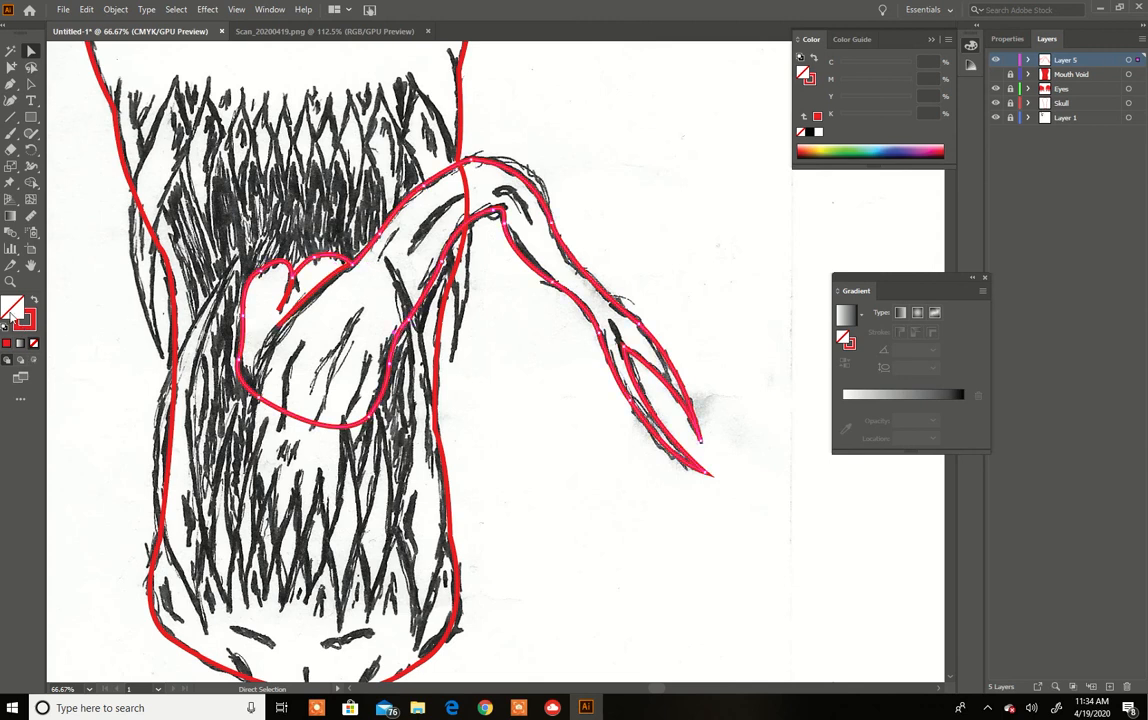
{"action": "left_click", "coordinate": [7, 344]}
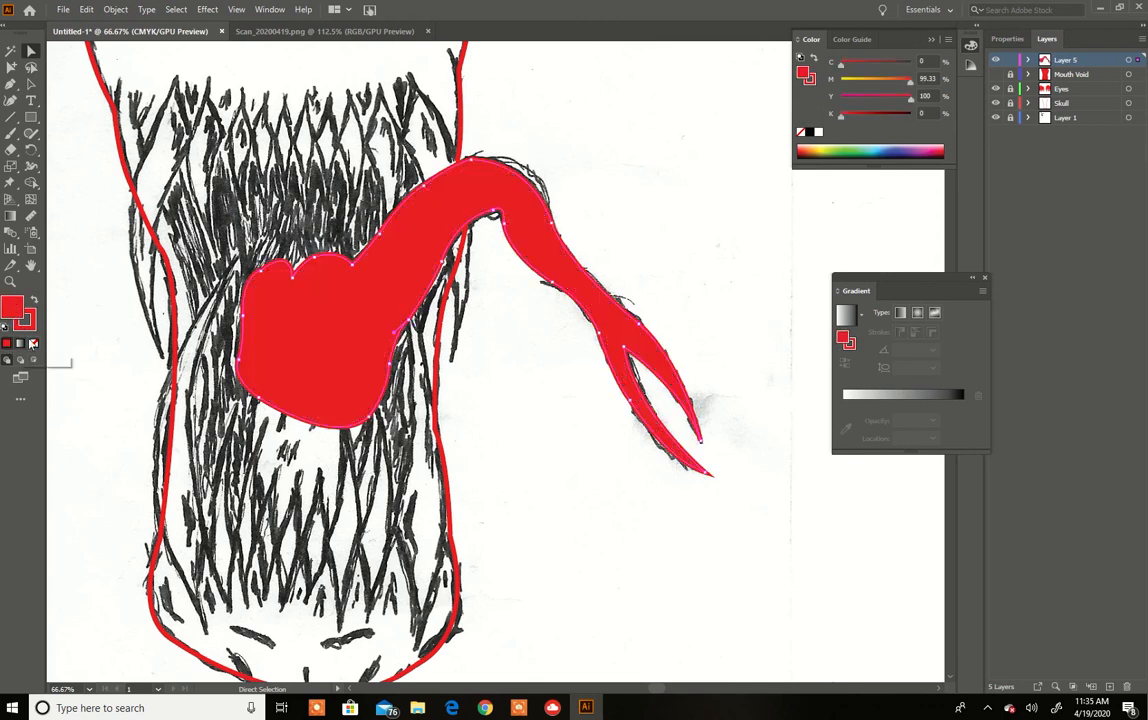
{"action": "left_click", "coordinate": [27, 325]}
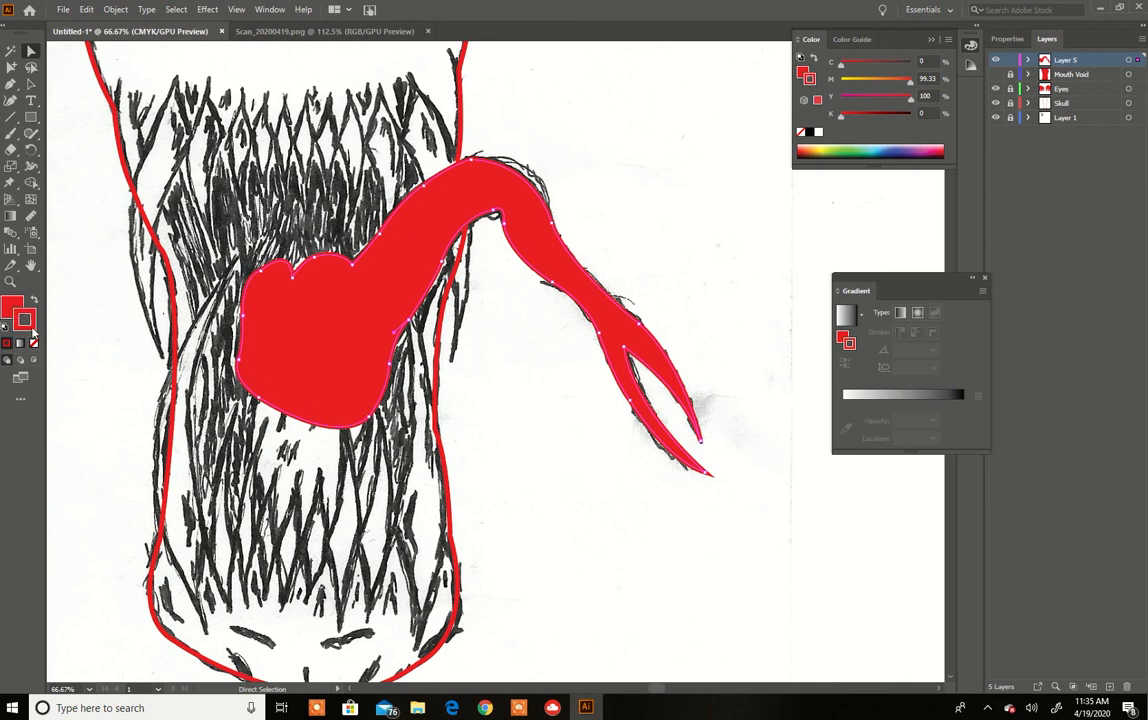
{"action": "left_click", "coordinate": [818, 132]}
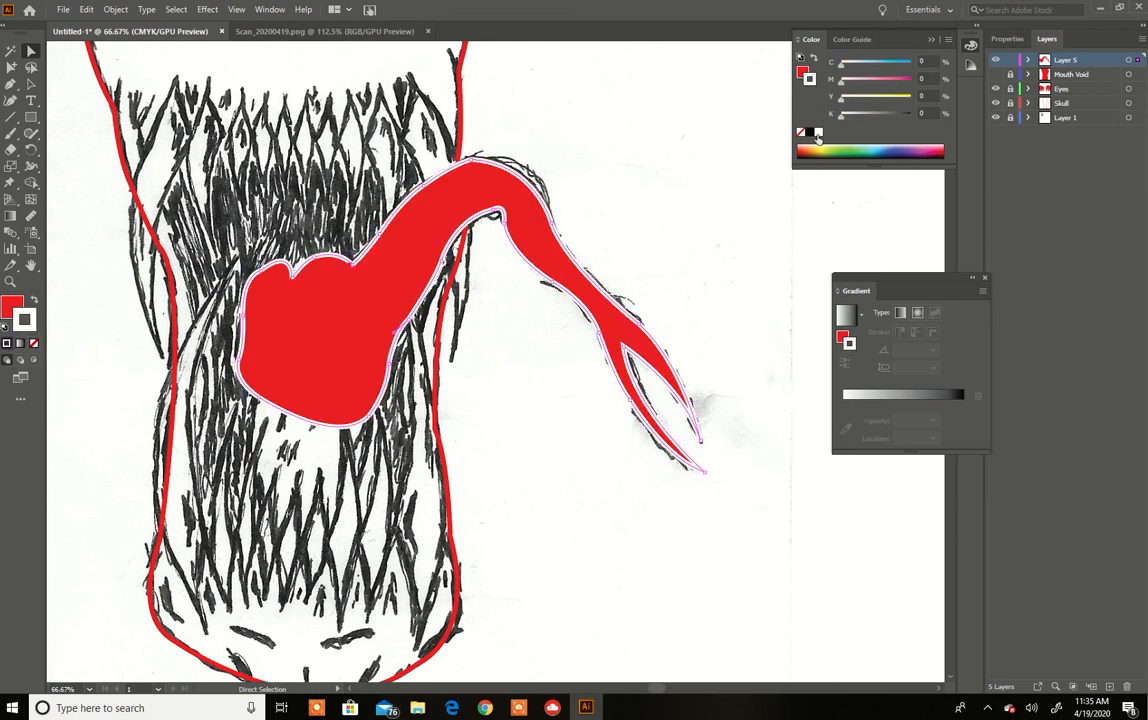
Set the stroke of the diagonal crease and the short crease to white
{"action": "left_click", "coordinate": [310, 295]}
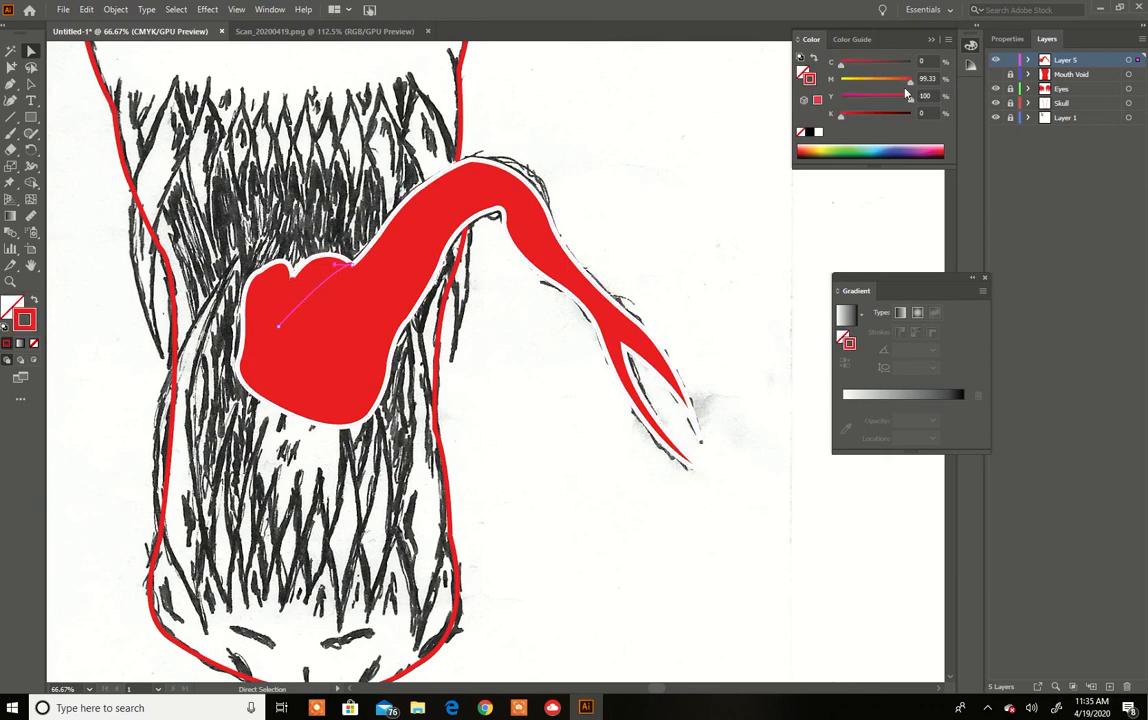
{"action": "left_click", "coordinate": [818, 134]}
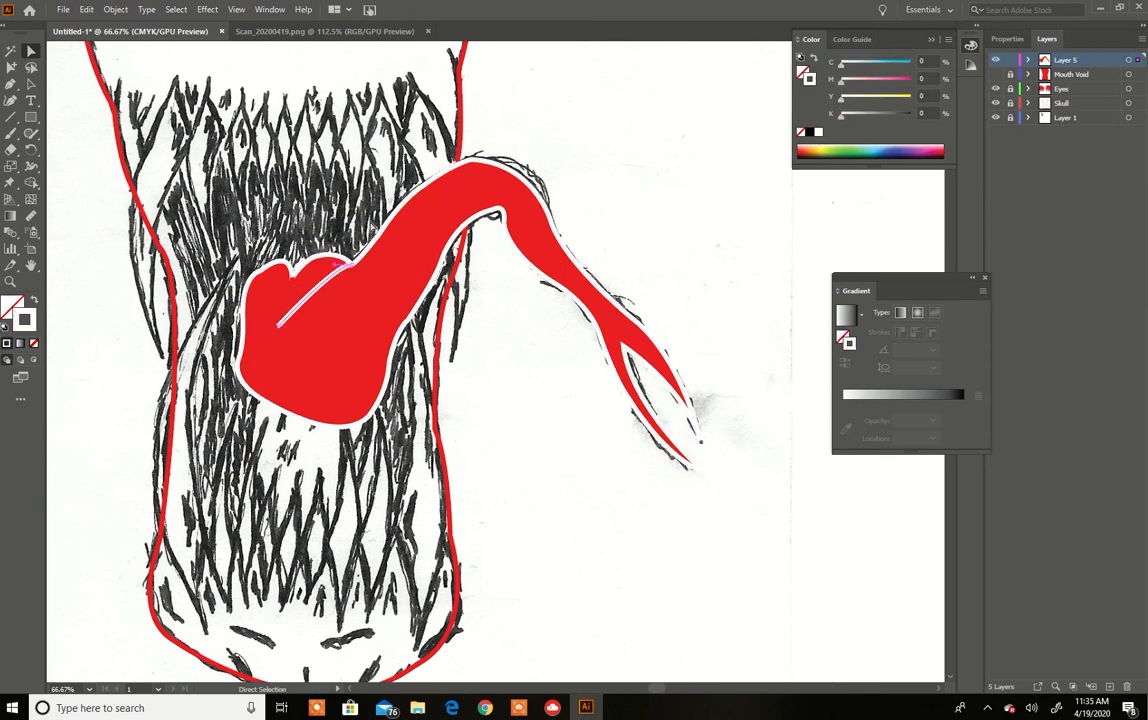
{"action": "left_click", "coordinate": [290, 290]}
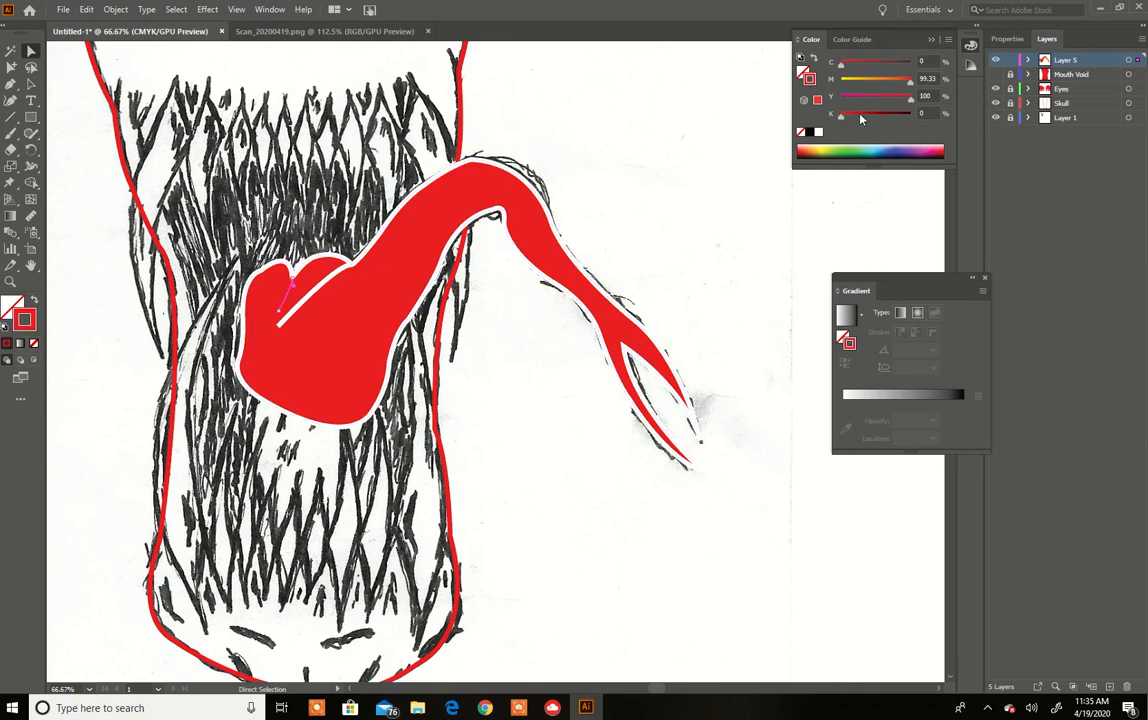
{"action": "left_click", "coordinate": [818, 134]}
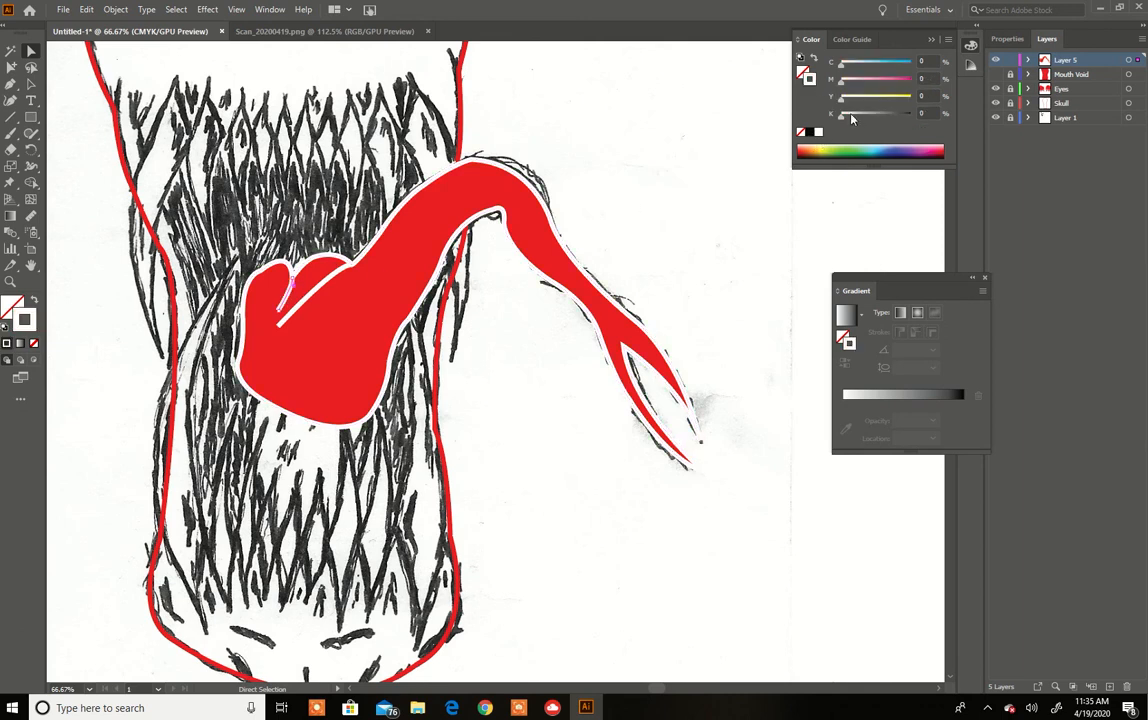
Show the Mouth Void layer behind the tongue and deselect the artwork
{"action": "left_click", "coordinate": [995, 74]}
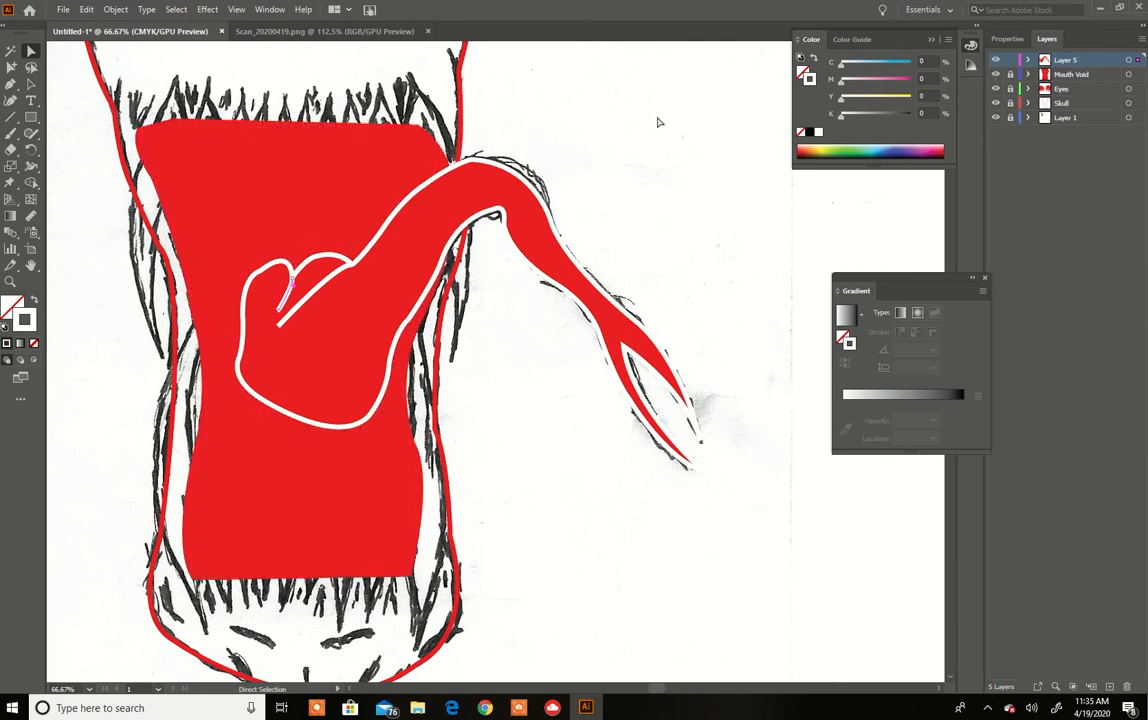
{"action": "scroll", "coordinate": [660, 122], "scroll_direction": "down", "scroll_amount": 3, "text": "alt"}
{"action": "scroll", "coordinate": [676, 124], "scroll_direction": "up", "scroll_amount": 3}
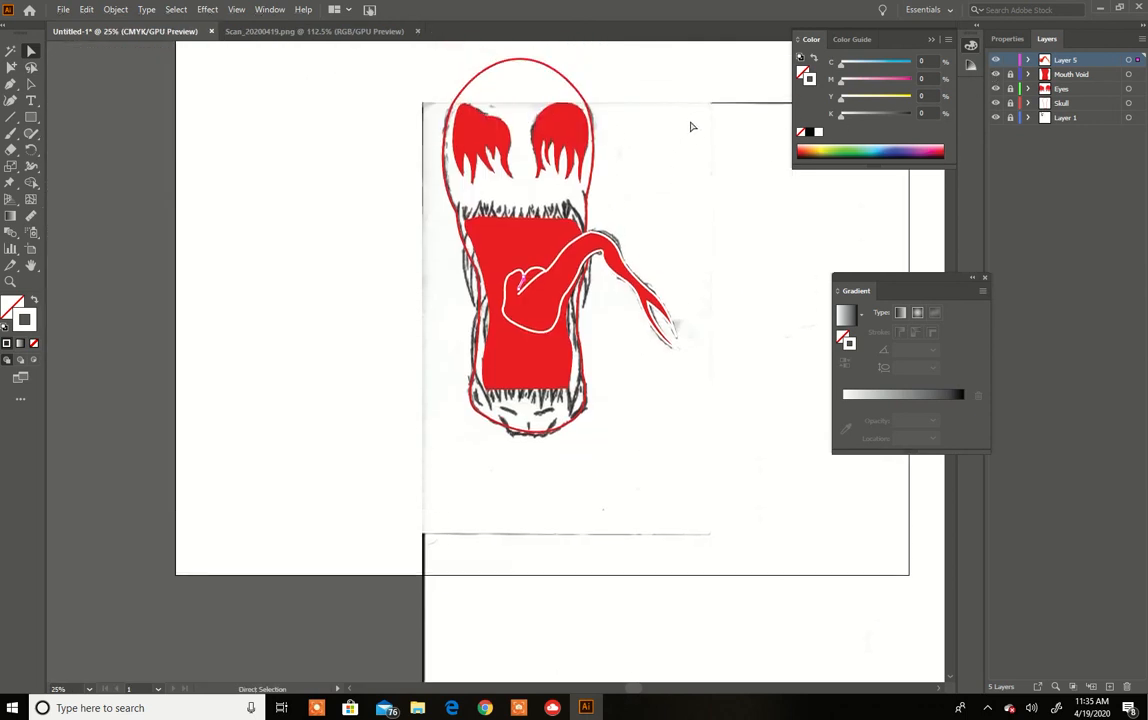
{"action": "key", "text": "v"}
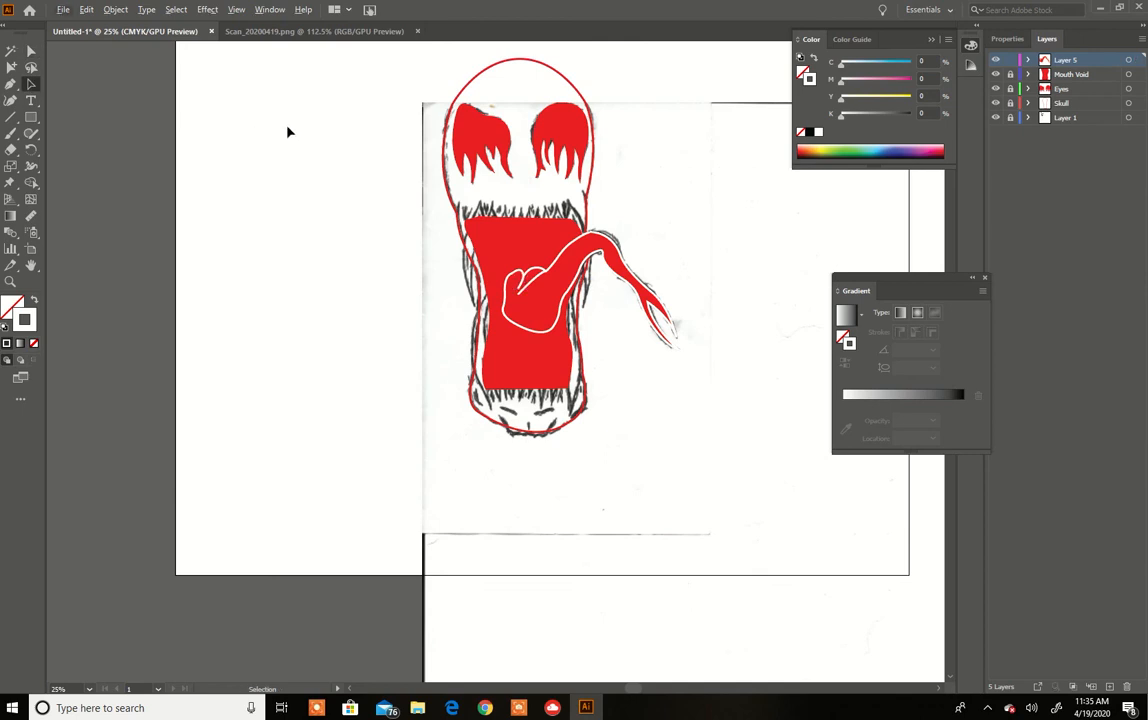
Hide Layer 1 with the scanned sketch so only the traced vector artwork shows
{"action": "scroll", "coordinate": [290, 131], "scroll_direction": "up", "scroll_amount": 4, "text": "alt"}
{"action": "scroll", "coordinate": [295, 131], "scroll_direction": "down", "scroll_amount": 3, "text": "alt"}
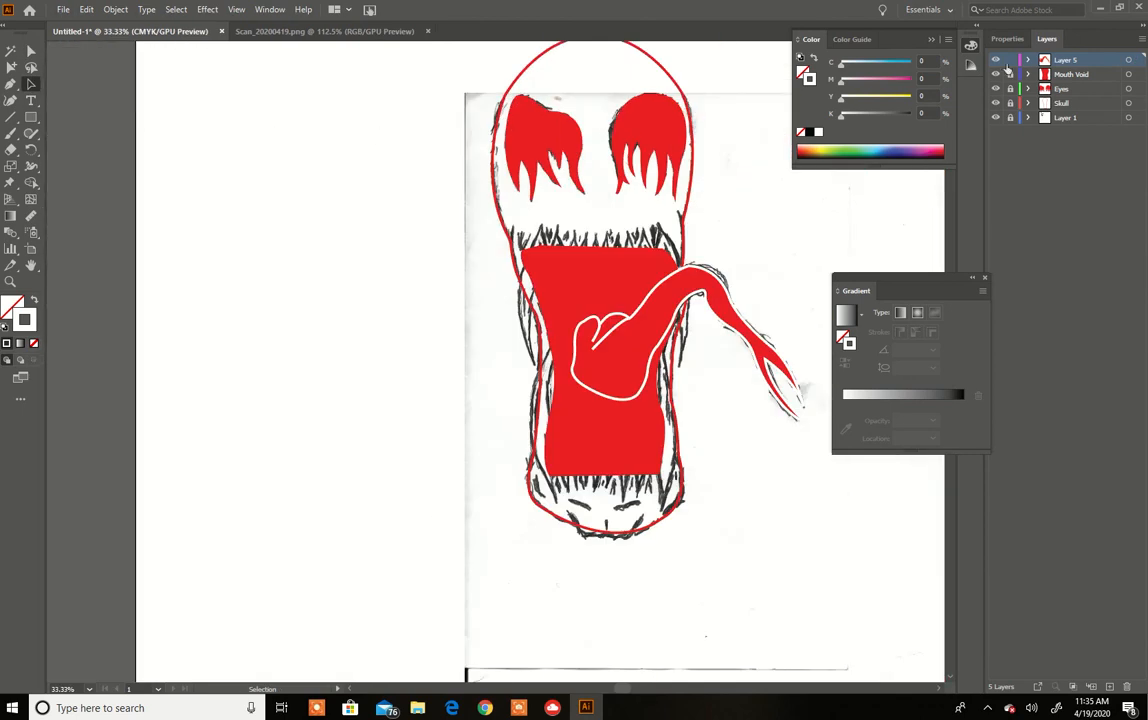
{"action": "left_click", "coordinate": [996, 117]}
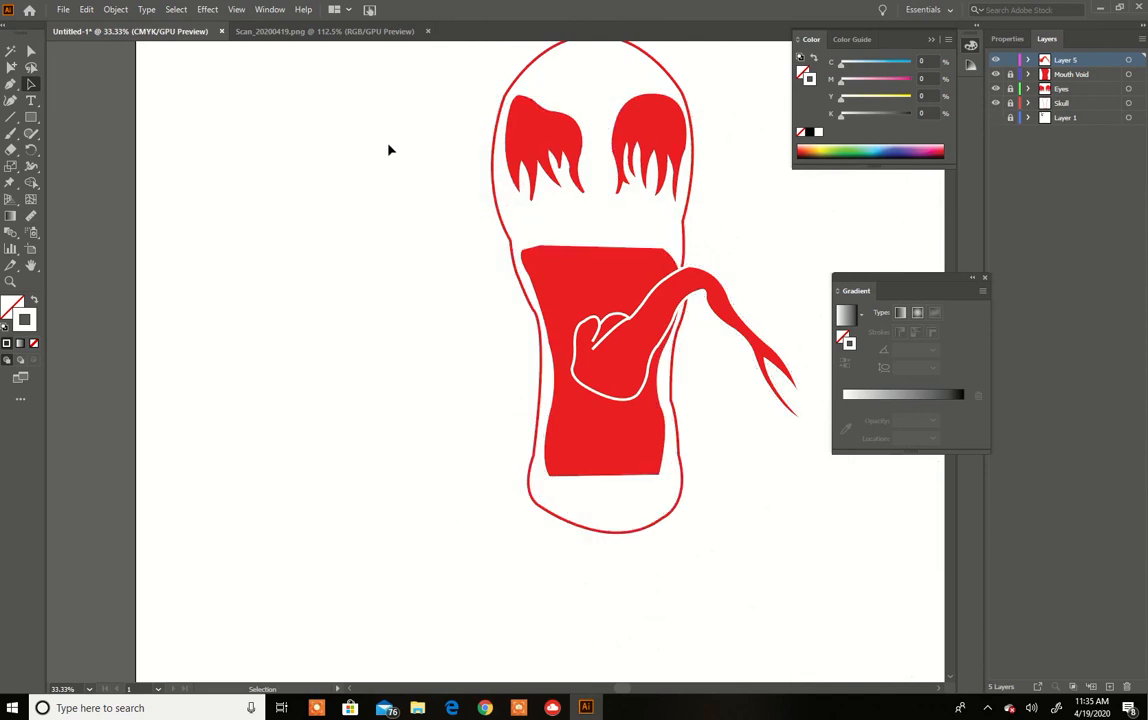
Examine the traced skull, eyes, mouth void and tongue without the scan, both as a whole and close up
{"action": "scroll", "coordinate": [390, 146], "scroll_direction": "down", "scroll_amount": 2, "text": "alt"}
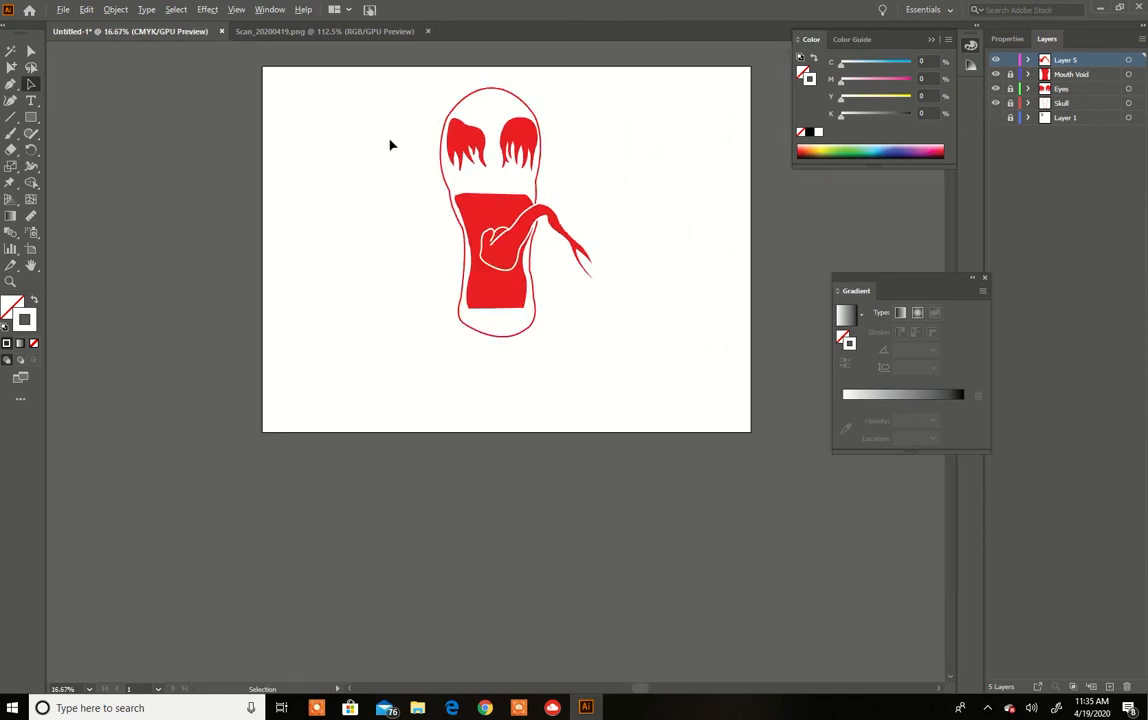
{"action": "scroll", "coordinate": [390, 146], "scroll_direction": "up", "scroll_amount": 2, "text": "alt"}
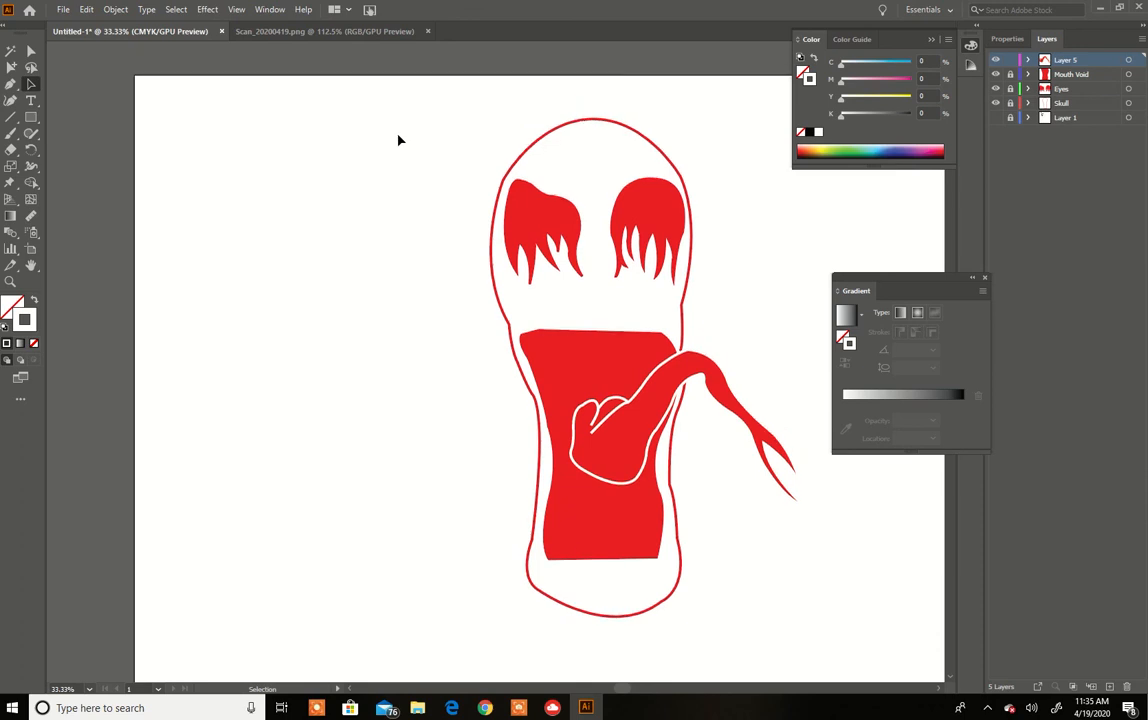
{"action": "scroll", "coordinate": [398, 140], "scroll_direction": "up", "scroll_amount": 1}
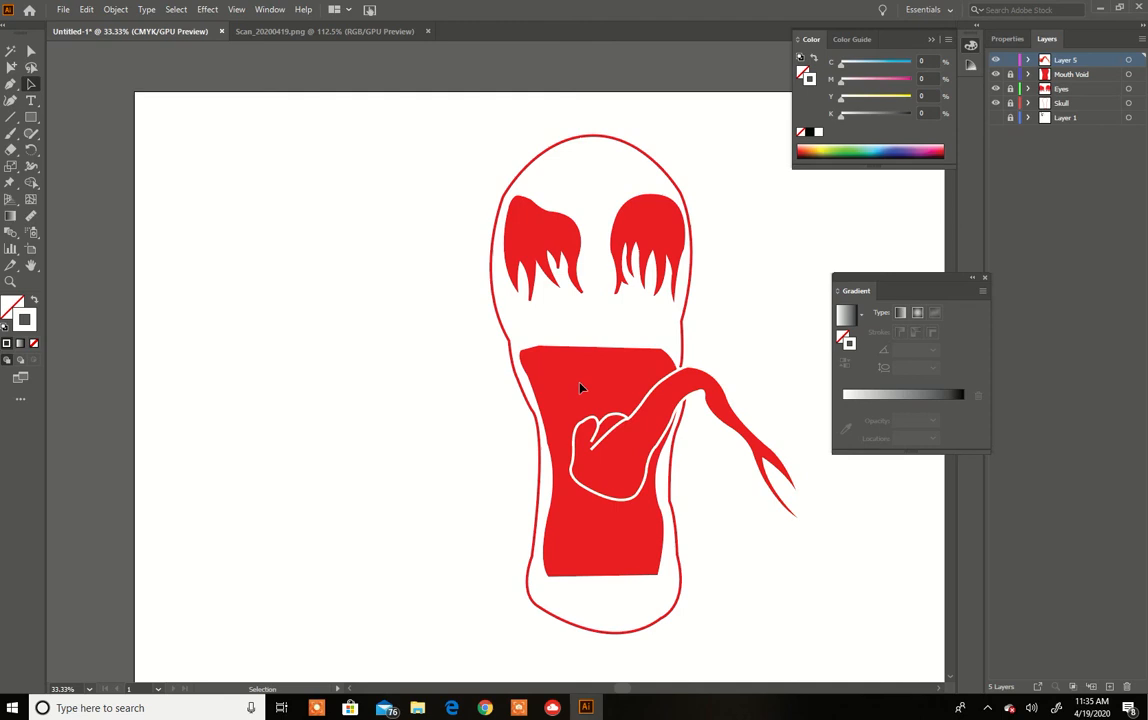
{"action": "scroll", "coordinate": [580, 388], "scroll_direction": "down", "scroll_amount": 2}
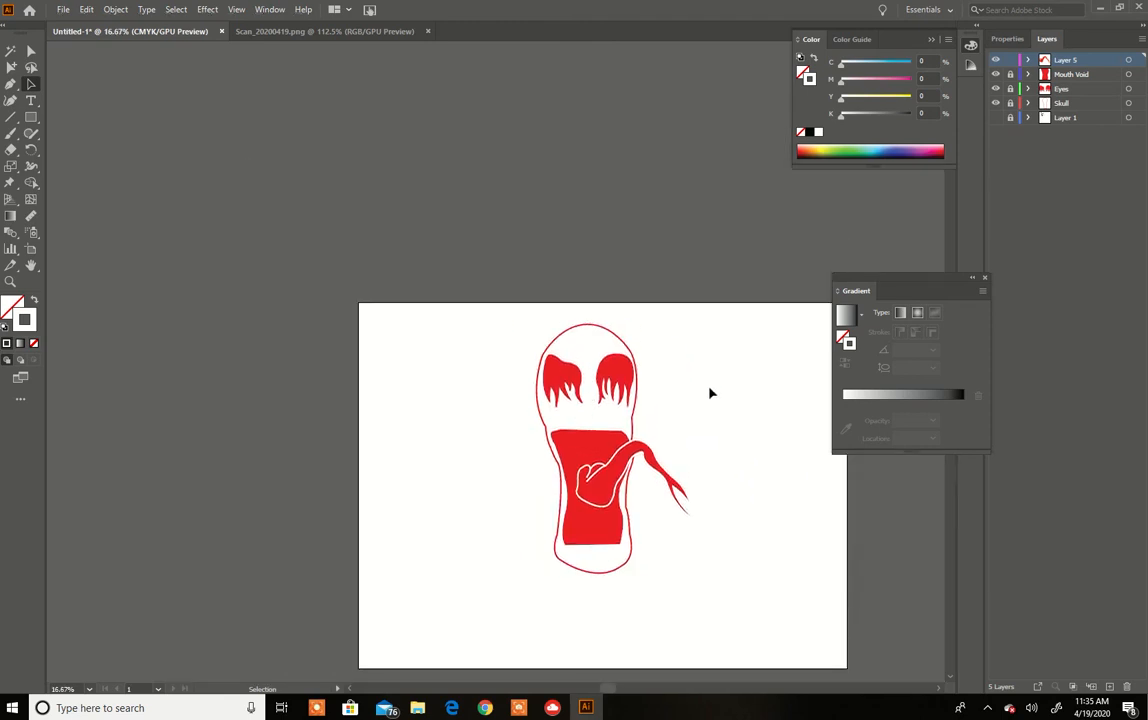
{"action": "scroll", "coordinate": [709, 394], "scroll_direction": "up", "scroll_amount": 1}
{"action": "scroll", "coordinate": [709, 394], "scroll_direction": "right", "scroll_amount": 5}
{"action": "scroll", "coordinate": [709, 394], "scroll_direction": "up", "scroll_amount": 1}
{"action": "scroll", "coordinate": [598, 404], "scroll_direction": "down", "scroll_amount": 1}
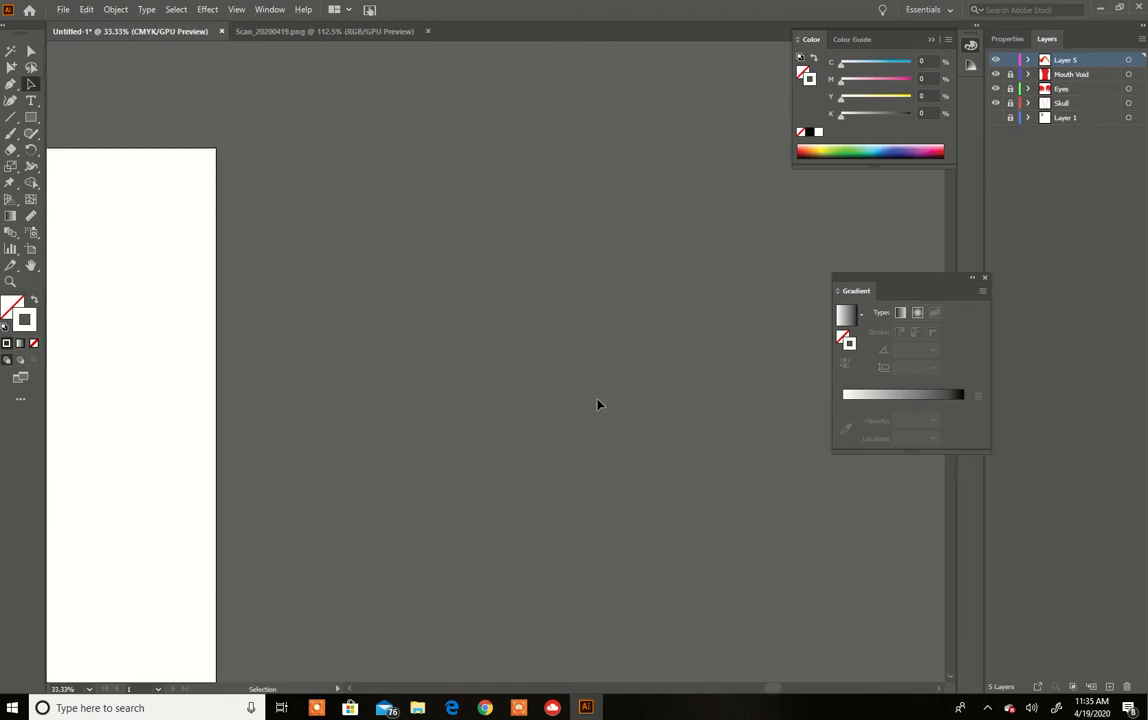
{"action": "left_click_drag", "start_coordinate": [775, 689], "coordinate": [624, 686]}
{"action": "scroll", "coordinate": [561, 518], "scroll_direction": "down", "scroll_amount": 1}
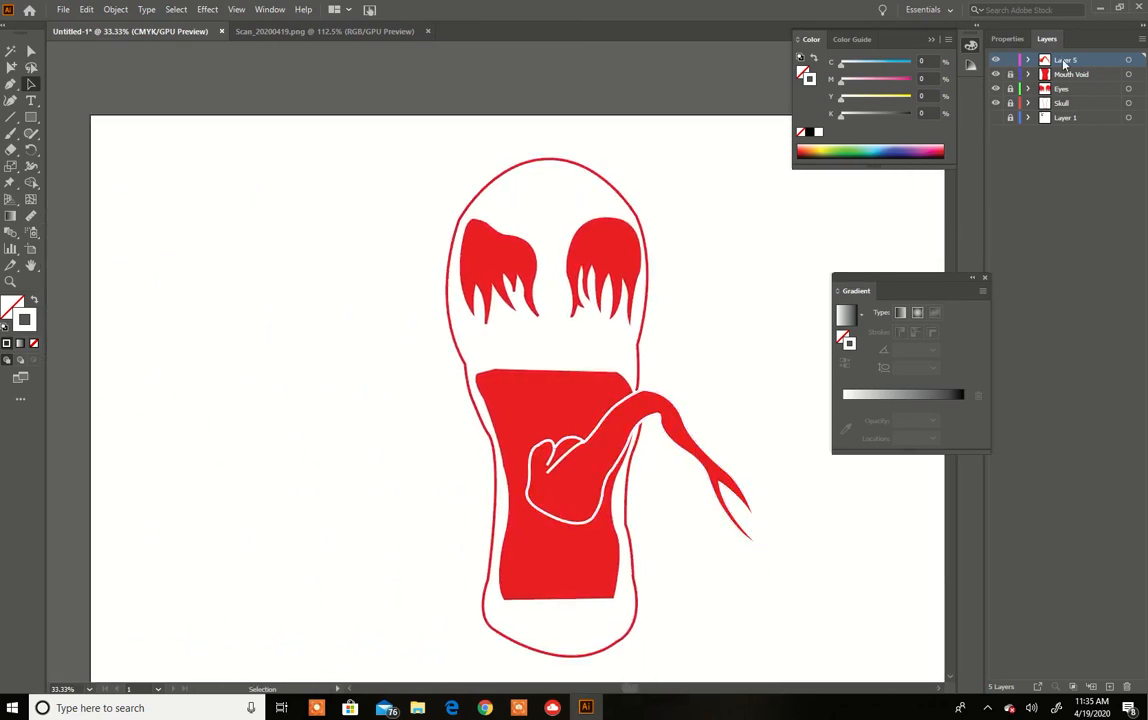
Rename Layer 5 as Tongue
{"action": "double_click", "coordinate": [1064, 62]}
{"action": "type", "text": "T"}
{"action": "key", "text": "Return"}
Start saving the document and browse to the TShirt Logo folder in OneDrive for Business
{"action": "left_click", "coordinate": [63, 9]}
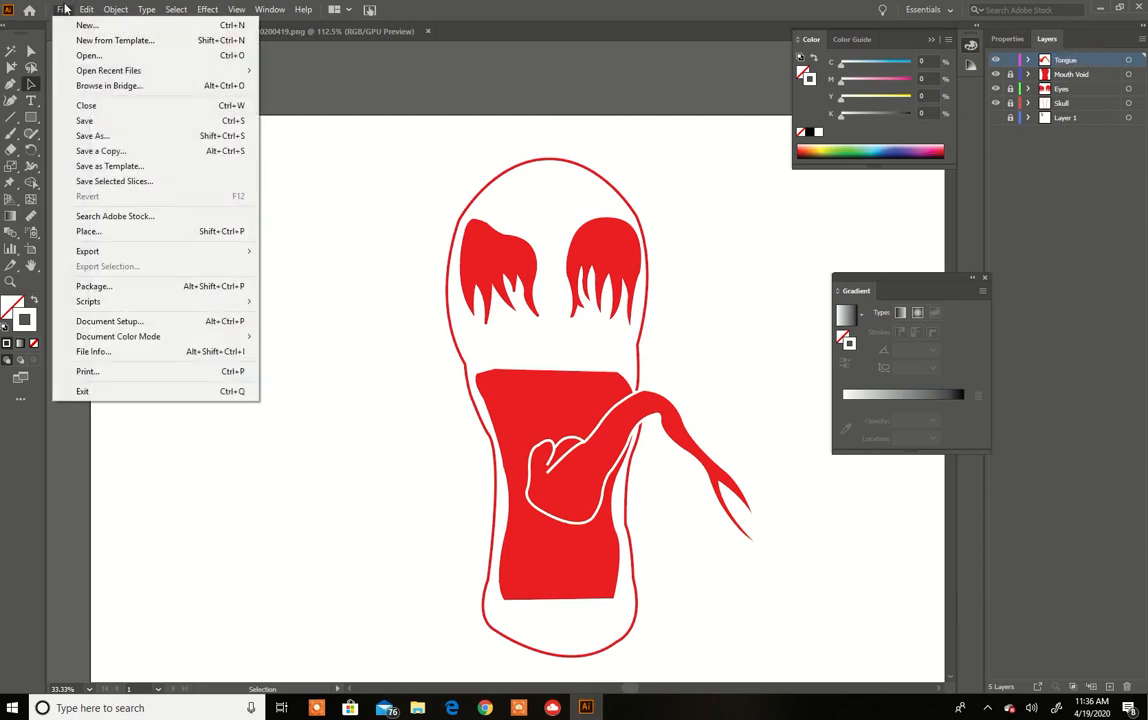
{"action": "left_click", "coordinate": [102, 122]}
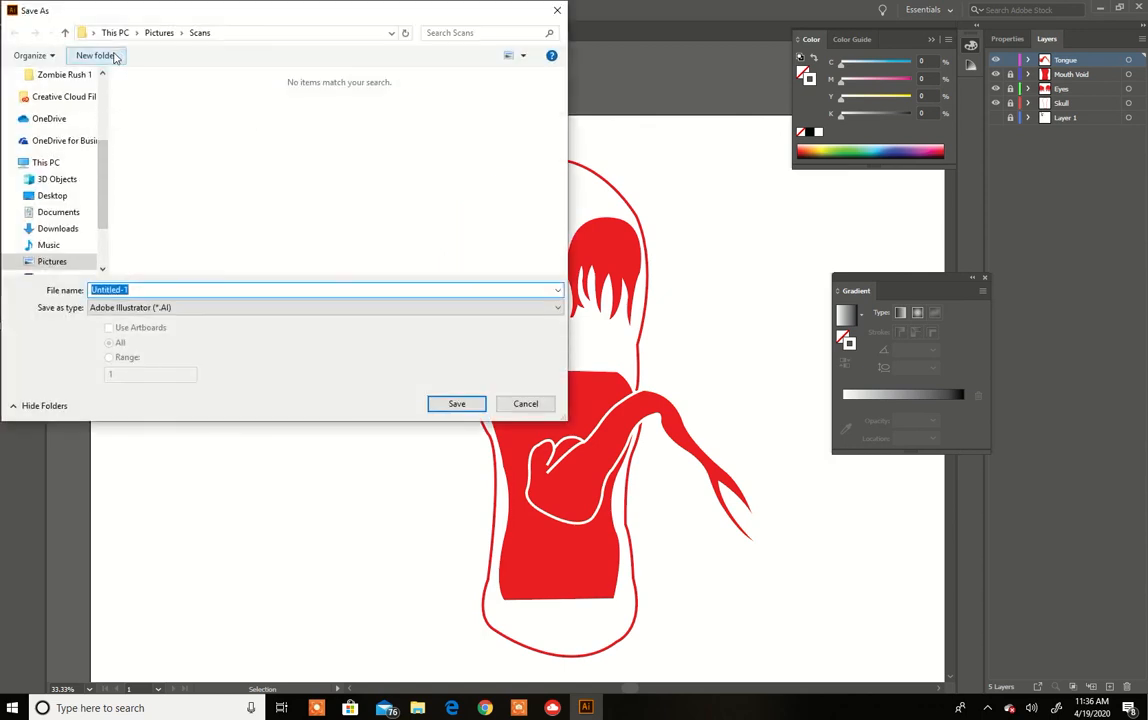
{"action": "left_click", "coordinate": [89, 145]}
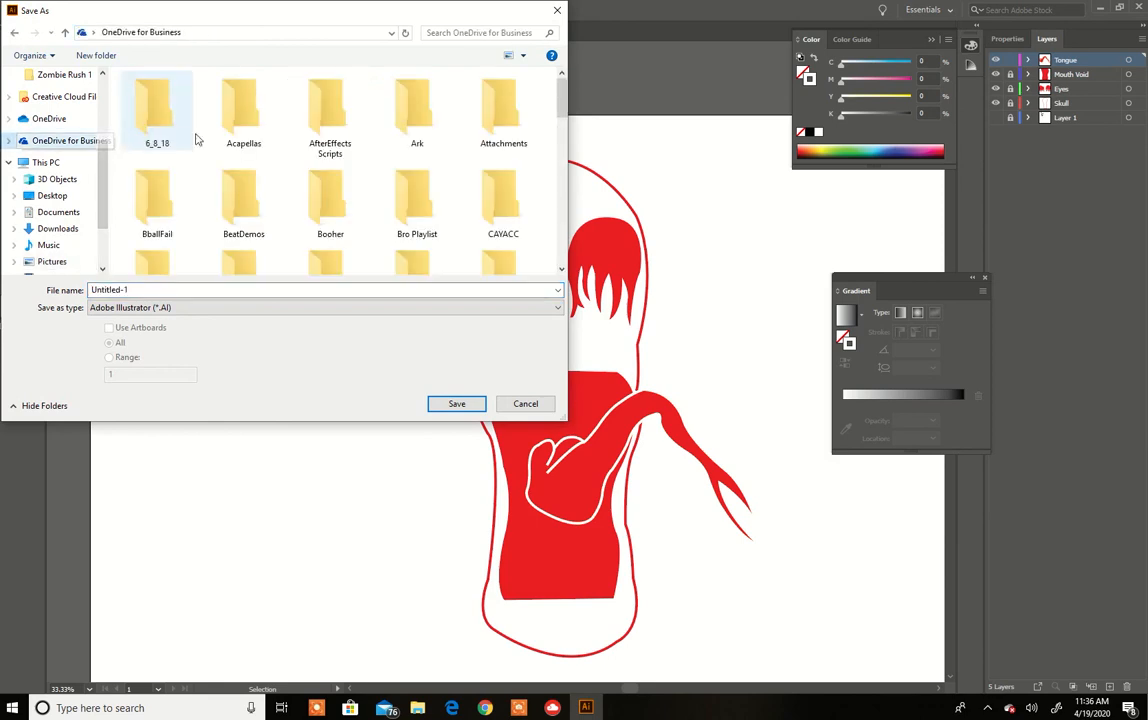
{"action": "scroll", "coordinate": [261, 117], "scroll_direction": "down", "scroll_amount": 3}
{"action": "scroll", "coordinate": [261, 117], "scroll_direction": "up", "scroll_amount": 3}
{"action": "scroll", "coordinate": [265, 120], "scroll_direction": "down", "scroll_amount": 8}
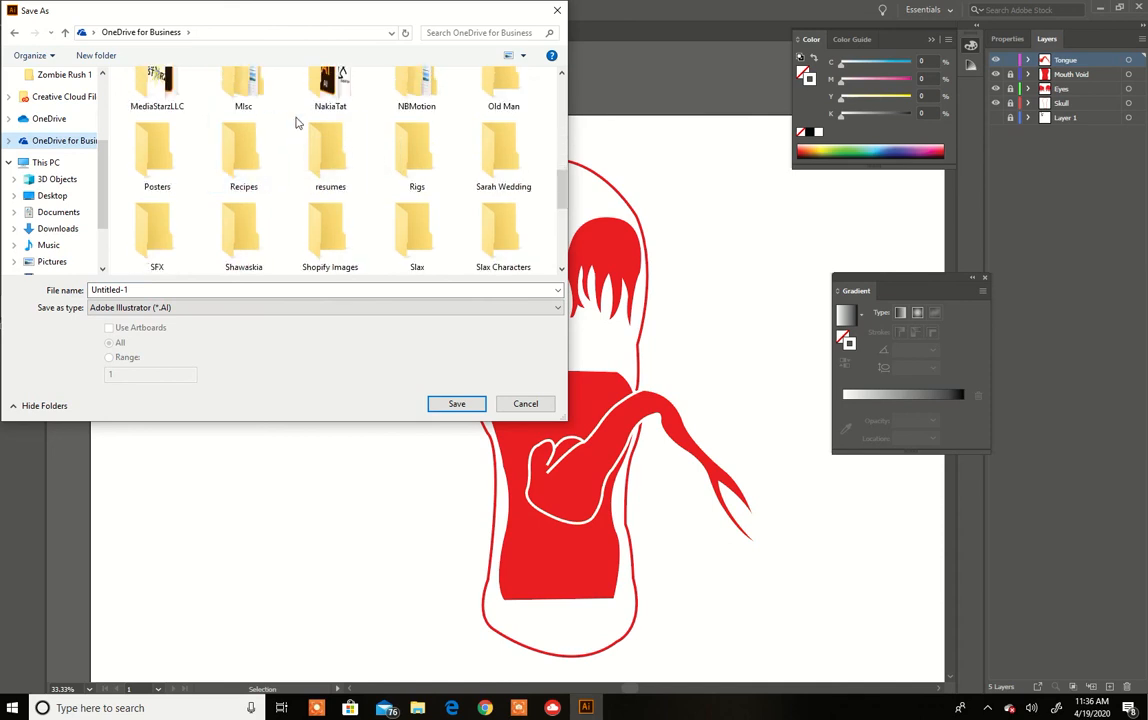
{"action": "scroll", "coordinate": [398, 233], "scroll_direction": "down", "scroll_amount": 3}
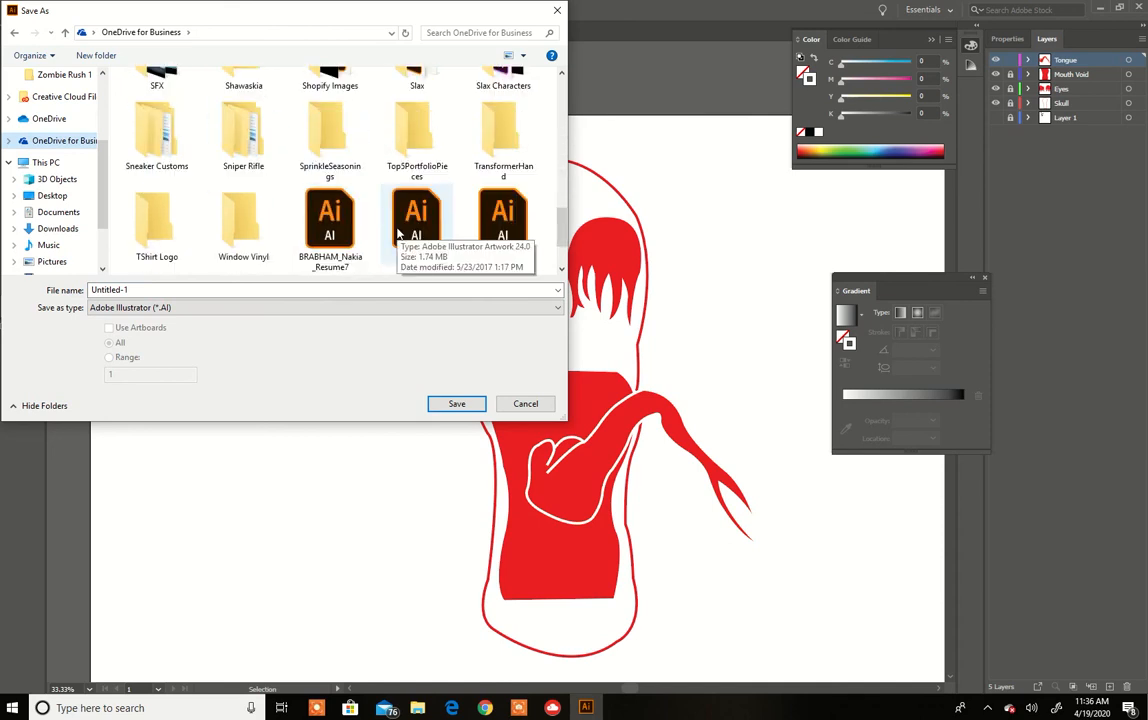
{"action": "left_click", "coordinate": [148, 234]}
{"action": "double_click", "coordinate": [148, 234]}
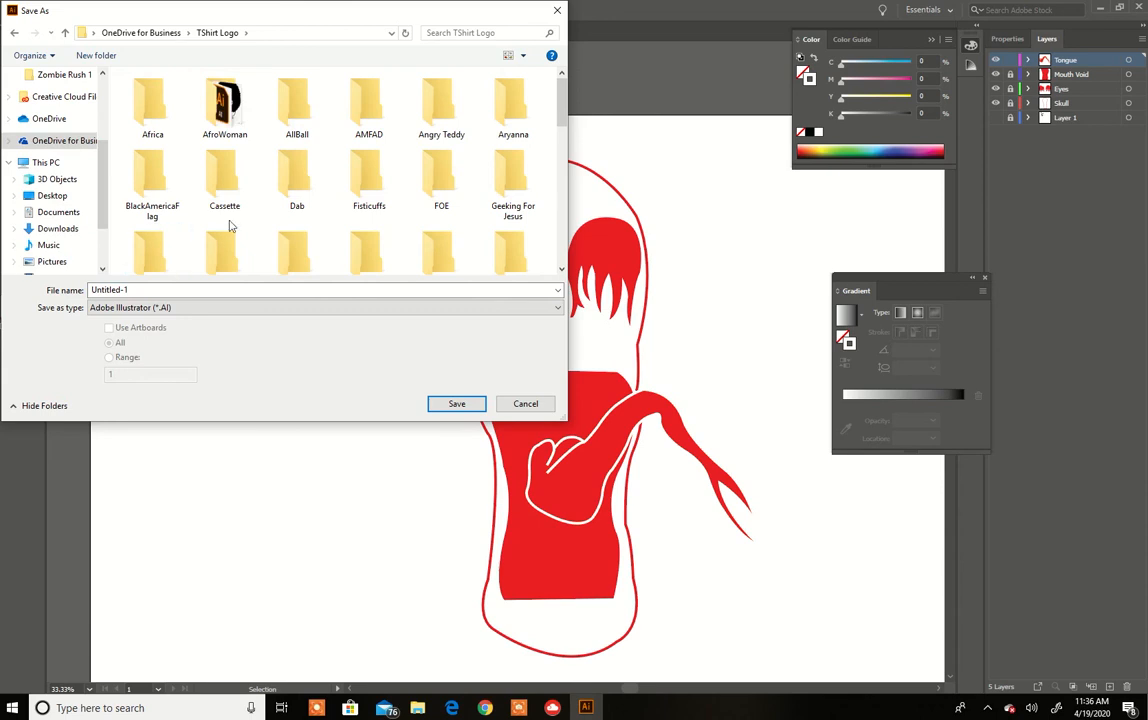
Create a new folder named KeithSkull inside the TShirt Logo folder
{"action": "scroll", "coordinate": [300, 220], "scroll_direction": "down", "scroll_amount": 3}
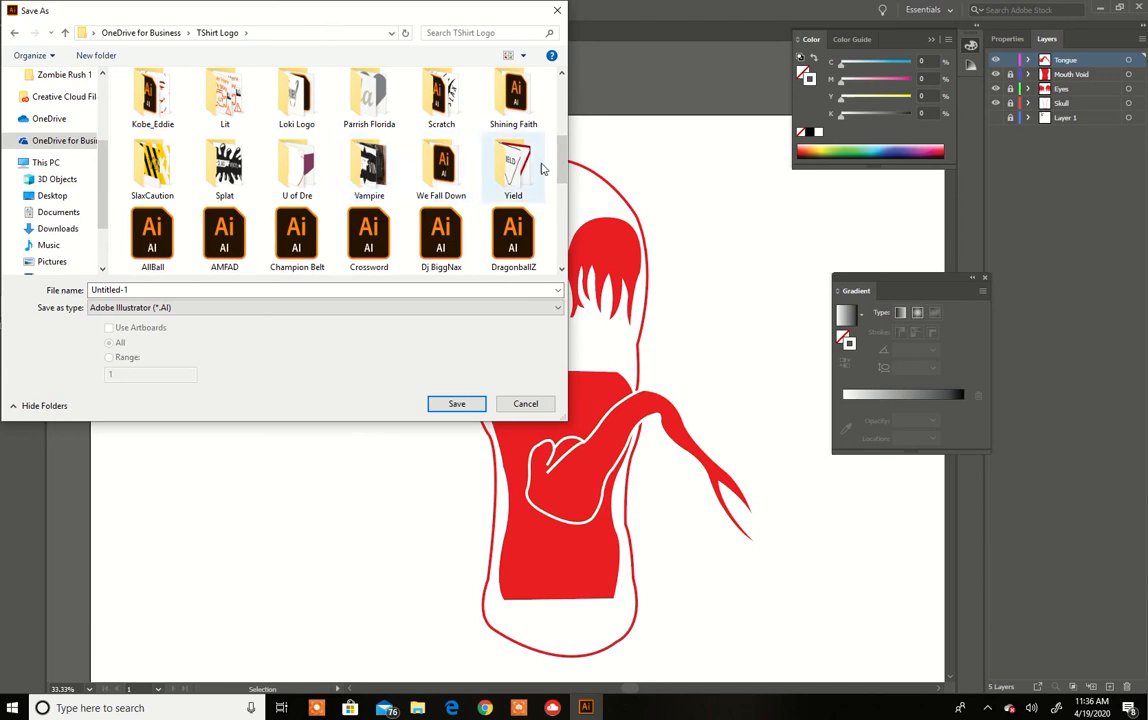
{"action": "right_click", "coordinate": [546, 205]}
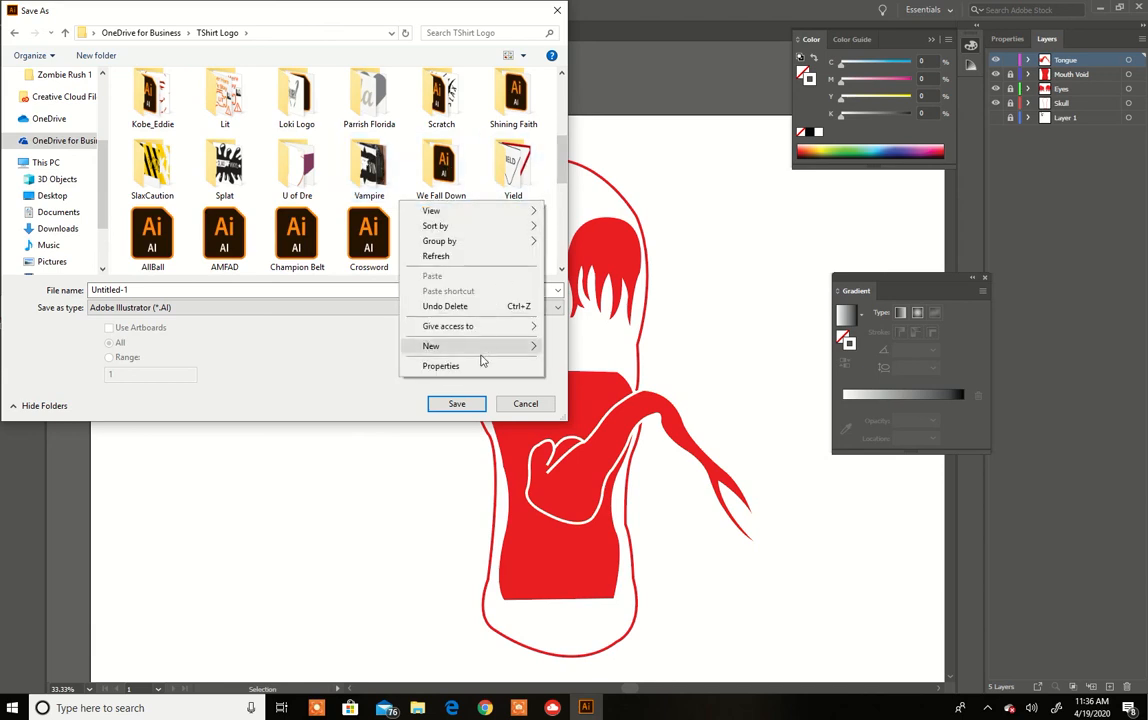
{"action": "mouse_move", "coordinate": [505, 354]}
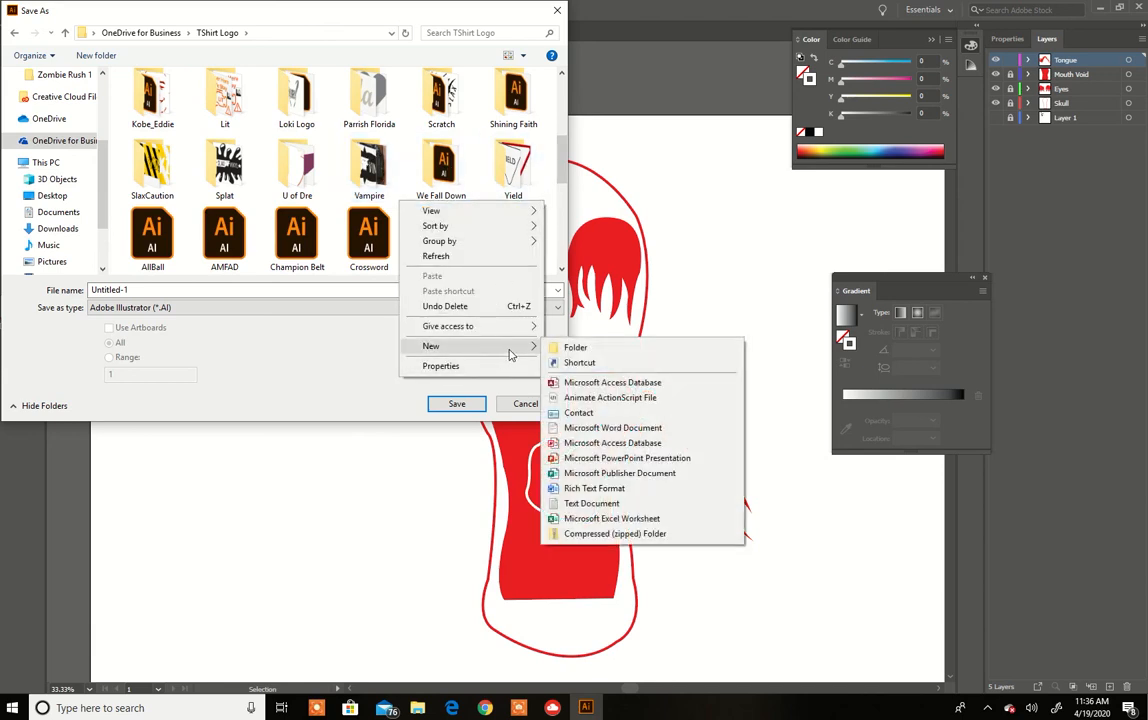
{"action": "left_click", "coordinate": [566, 348]}
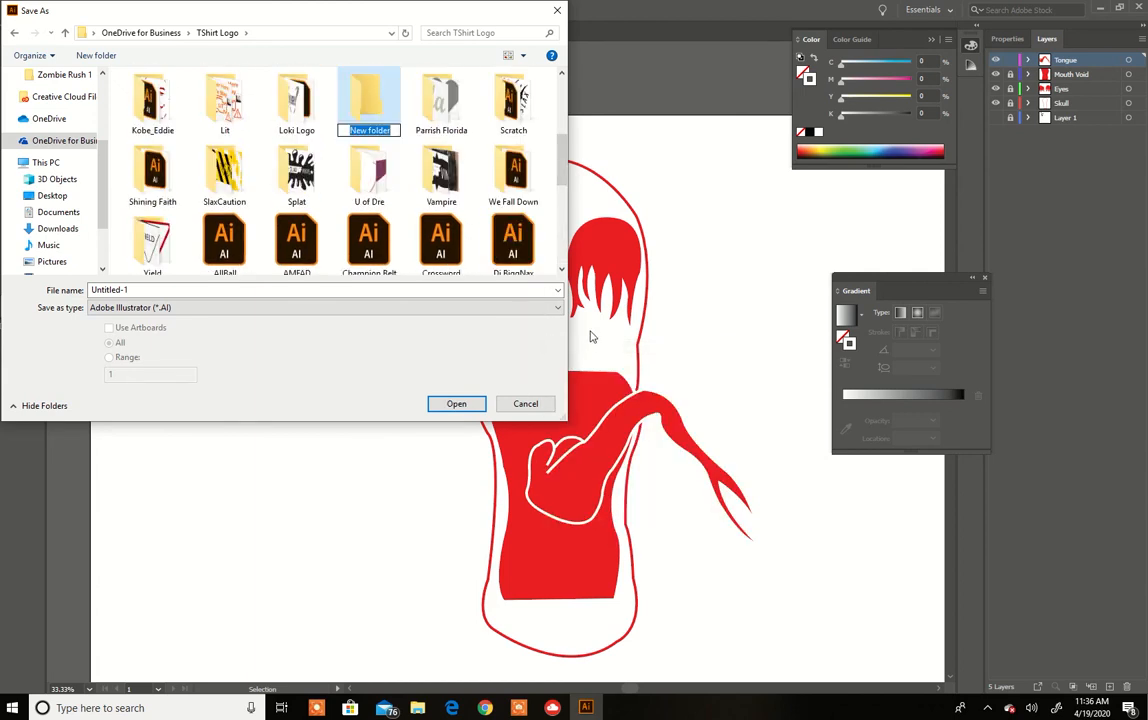
{"action": "type", "text": "K"}
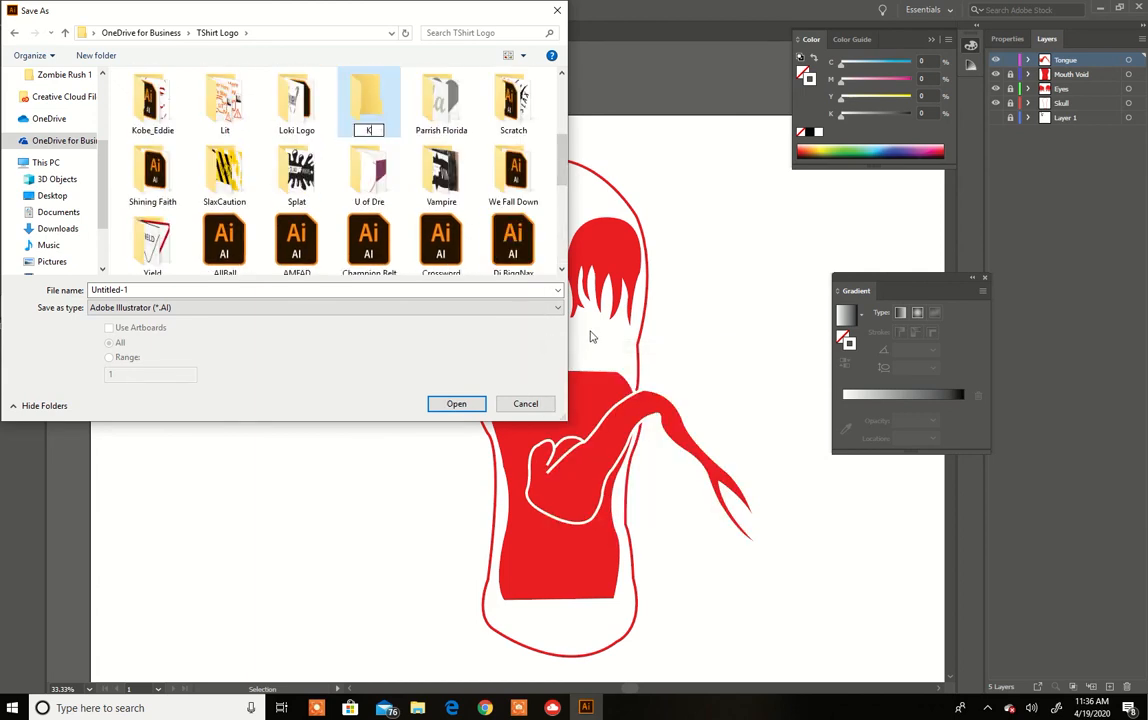
{"action": "type", "text": "eithSkull"}
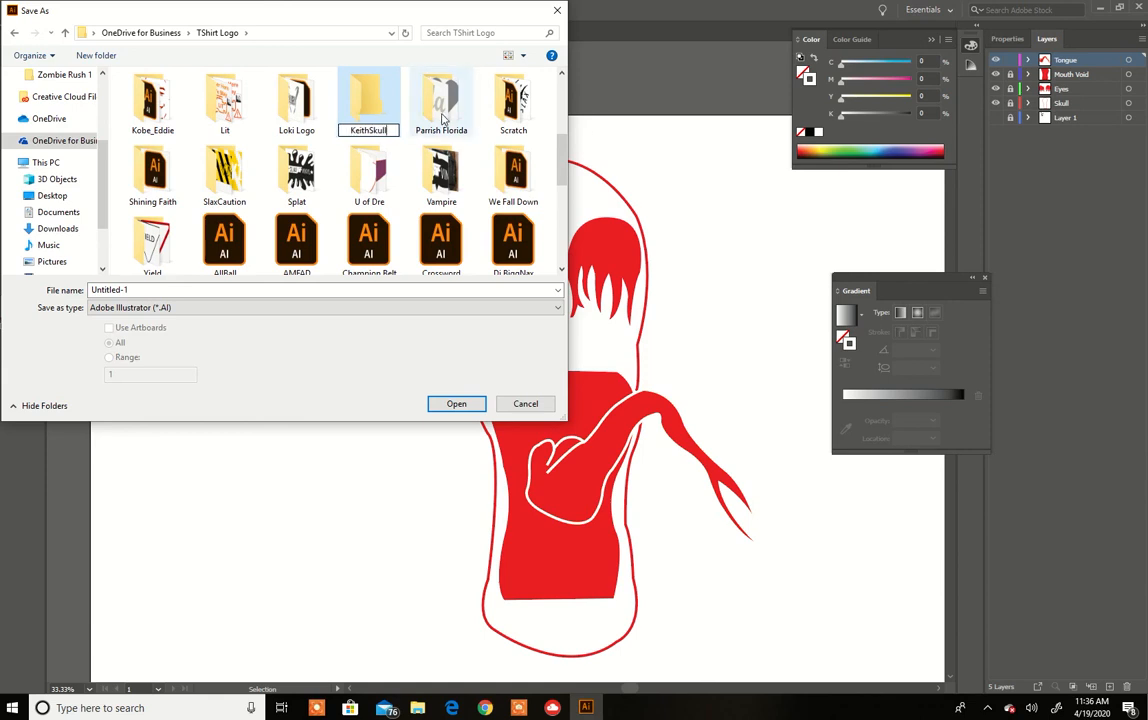
{"action": "key", "text": "Return"}
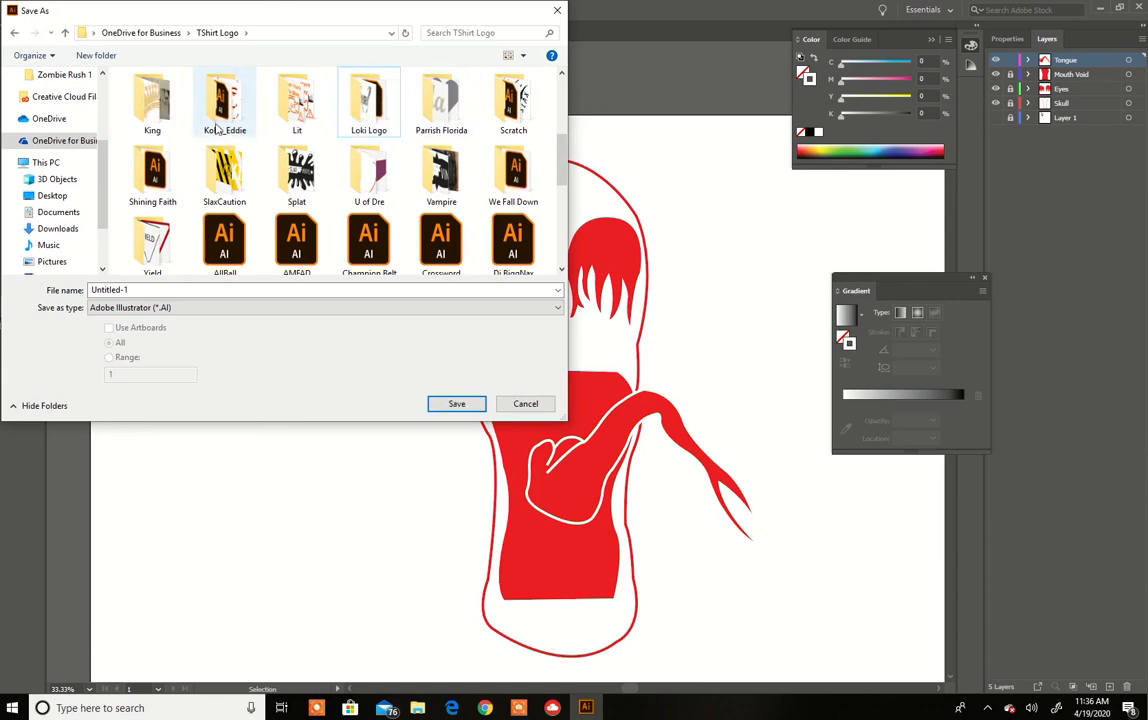
Save the document in the KeithSkull folder as an Adobe Illustrator file named KeithSkull, accepting the default Illustrator 2020 options
{"action": "scroll", "coordinate": [379, 133], "scroll_direction": "up", "scroll_amount": 3}
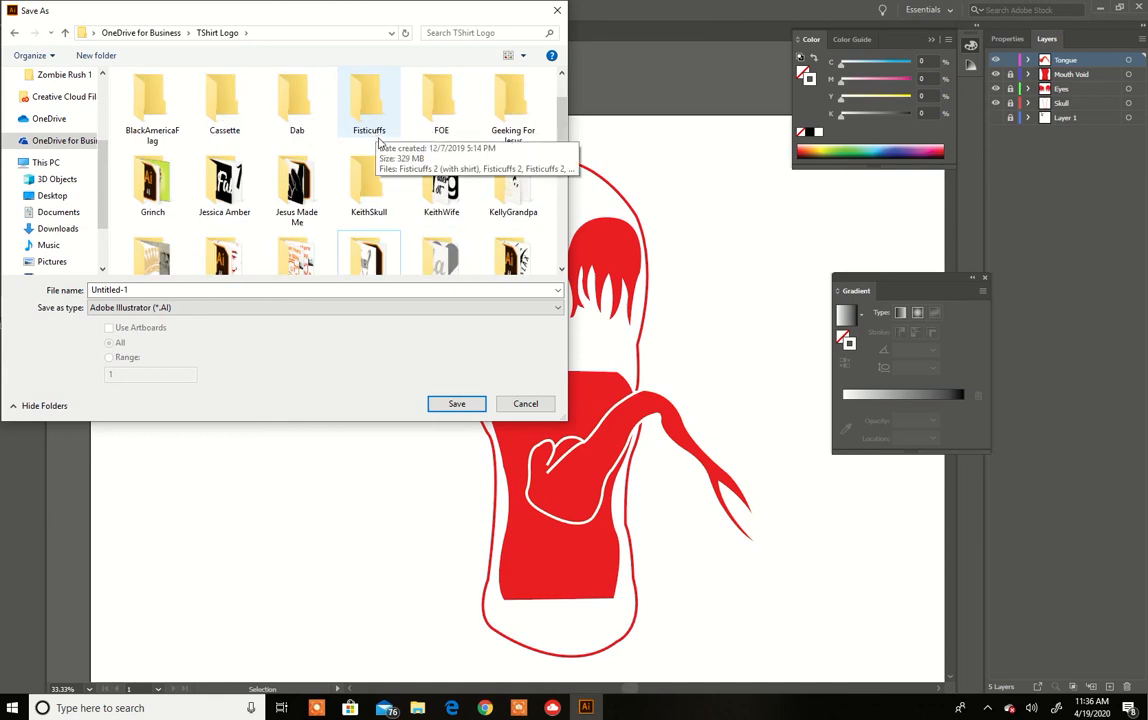
{"action": "double_click", "coordinate": [370, 185]}
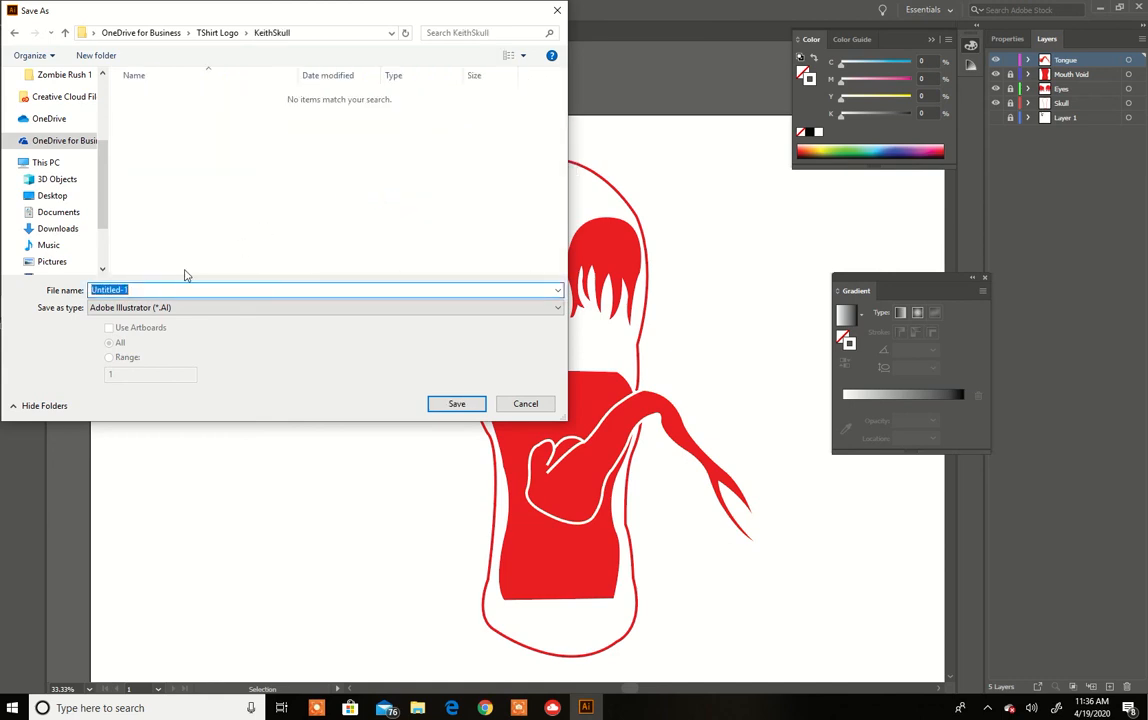
{"action": "type", "text": "KeithSkull"}
{"action": "left_click", "coordinate": [457, 404]}
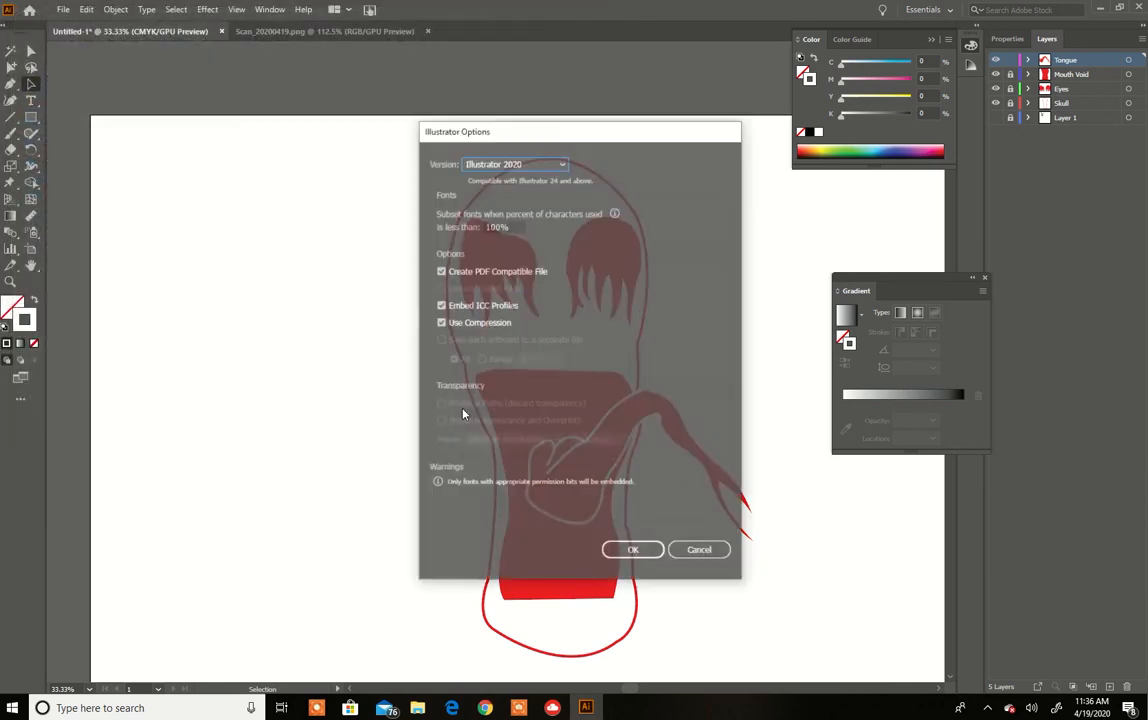
{"action": "left_click", "coordinate": [640, 551]}
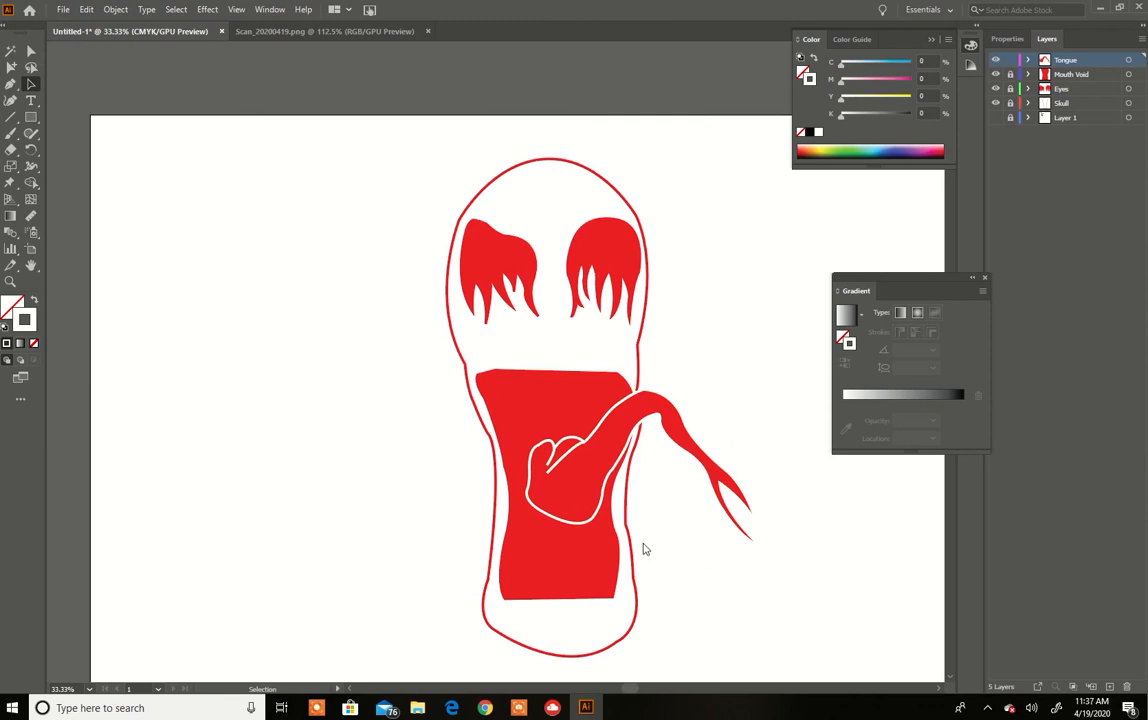